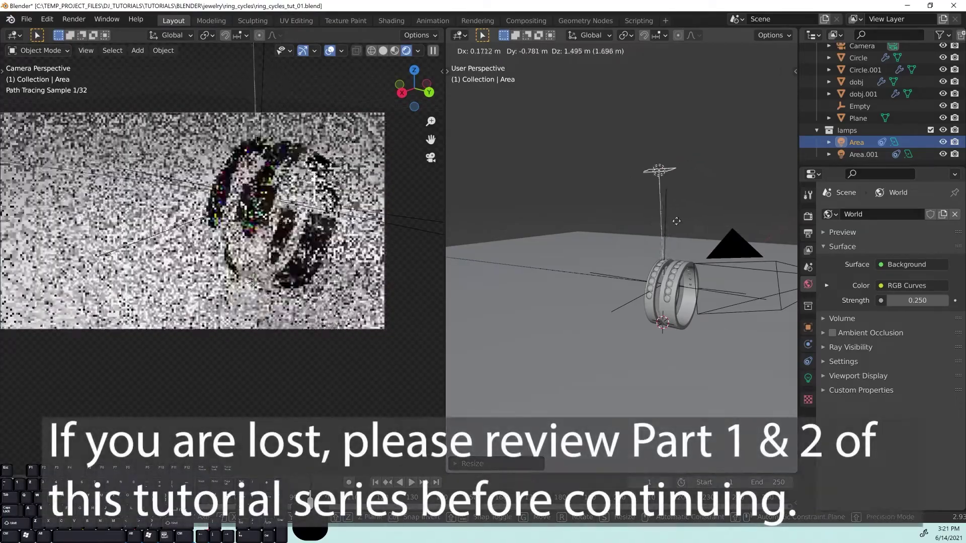
Place the Area light above the rings and save the file.
click(692, 224)
key(s)
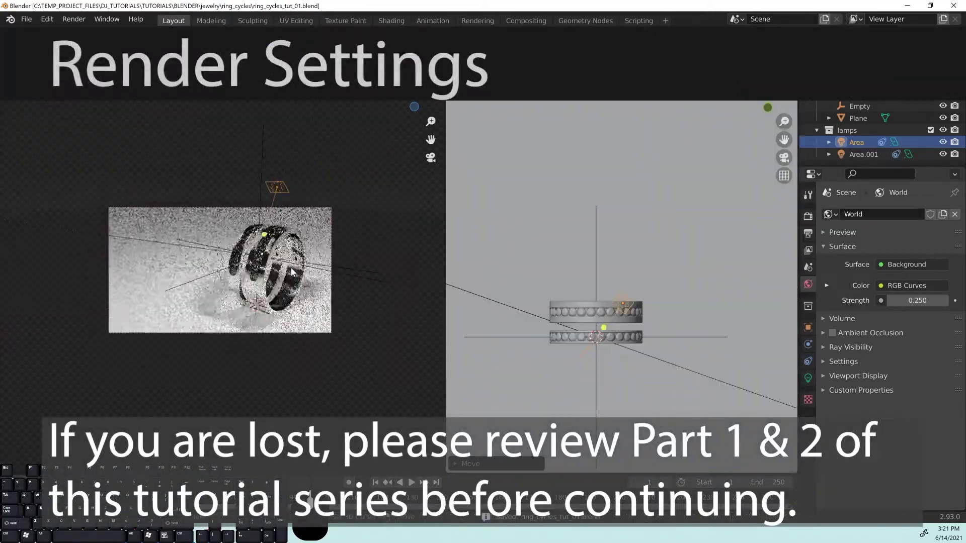
Switch the camera viewport to solid shading and set the Cycles render samples to 512.
key(z)
click(321, 279)
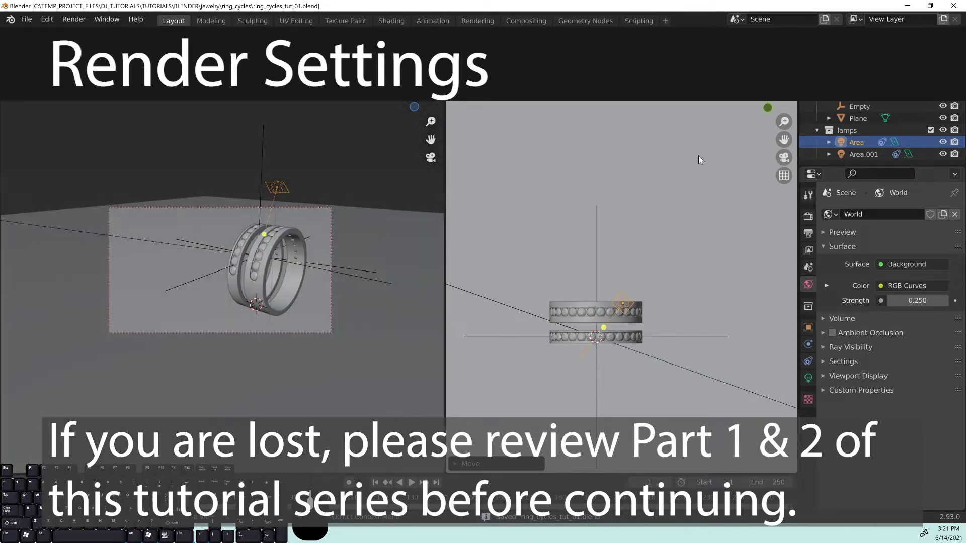
click(808, 216)
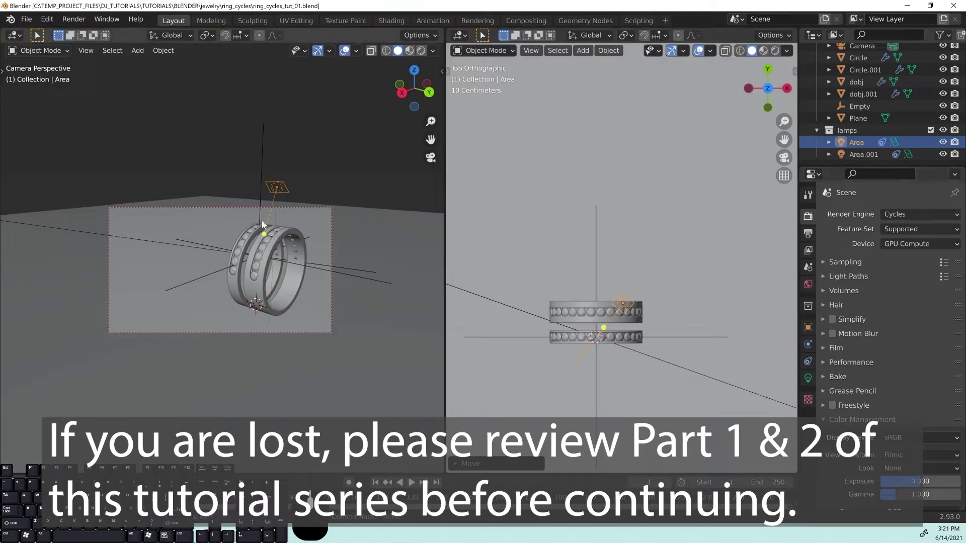
click(855, 262)
click(890, 278)
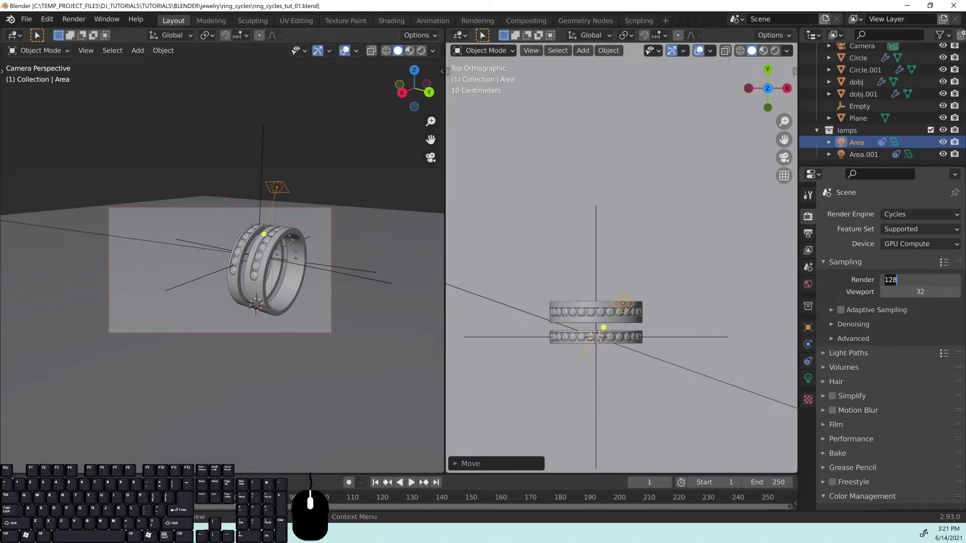
text(512)
key(Return)
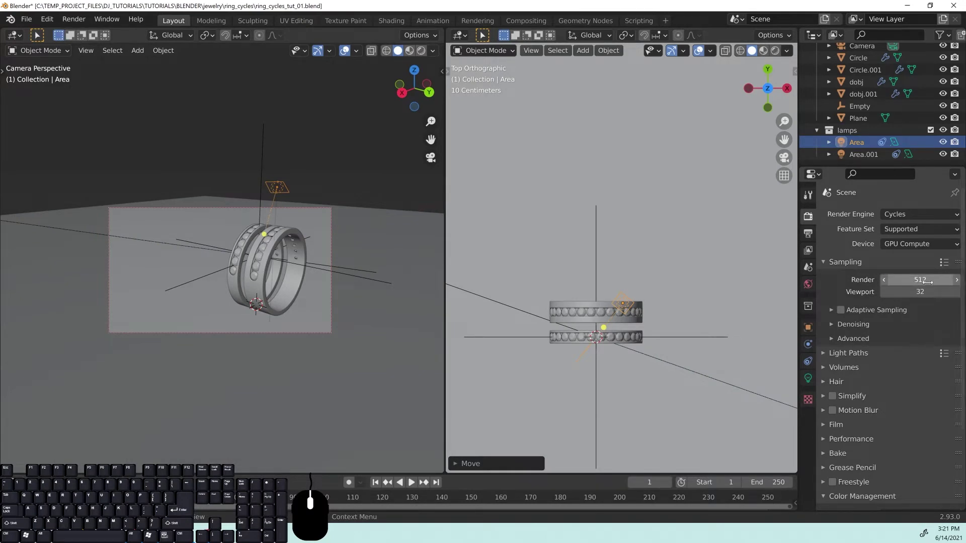
Enable adaptive sampling with a noise threshold of 0.0005, leaving denoising off.
click(840, 310)
click(876, 309)
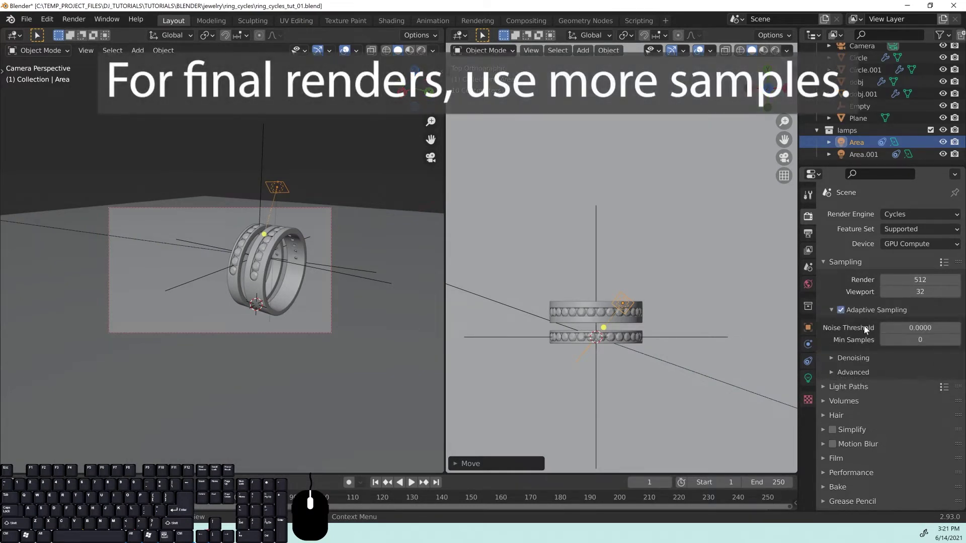
click(919, 327)
text(.000)
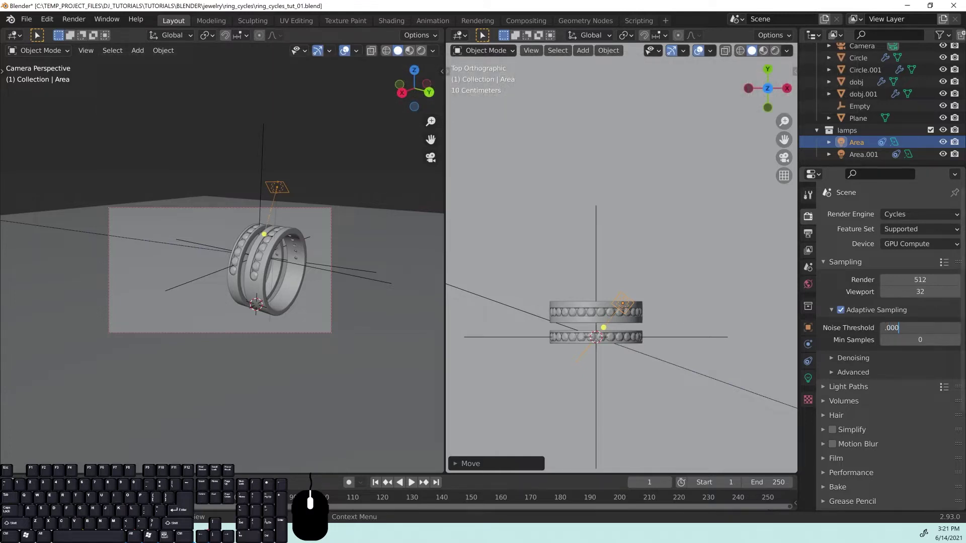
text(5)
key(Return)
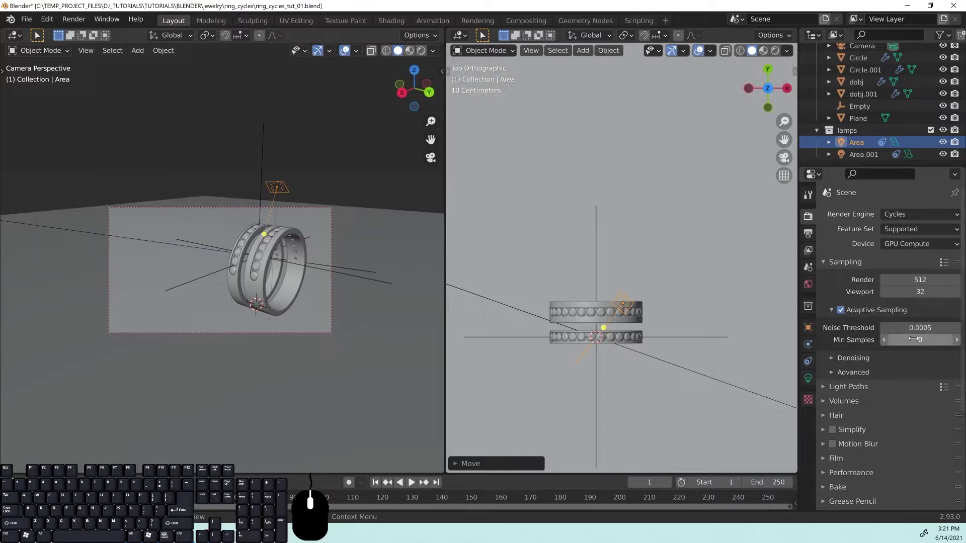
click(867, 313)
click(859, 310)
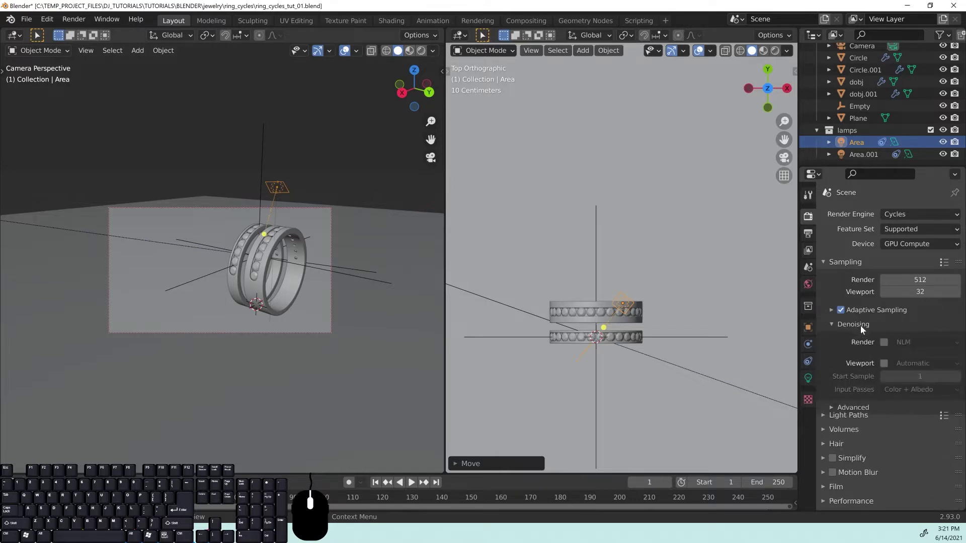
click(858, 311)
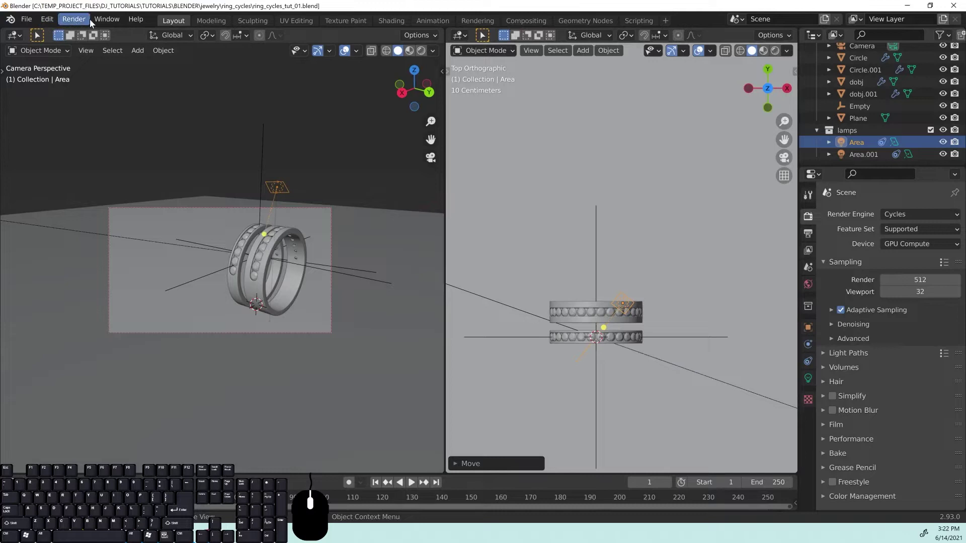
Open the System preferences and examine the Cycles render device options.
click(52, 20)
click(60, 192)
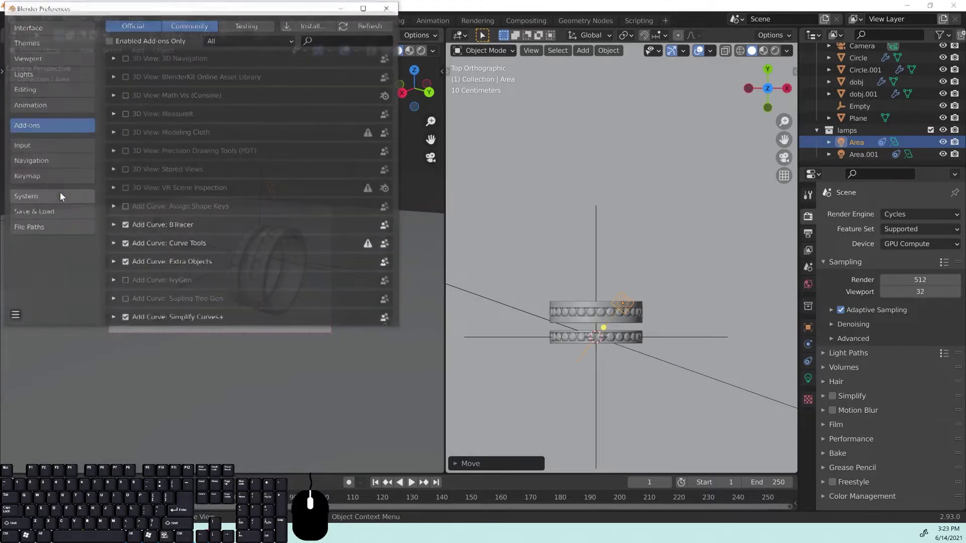
click(26, 198)
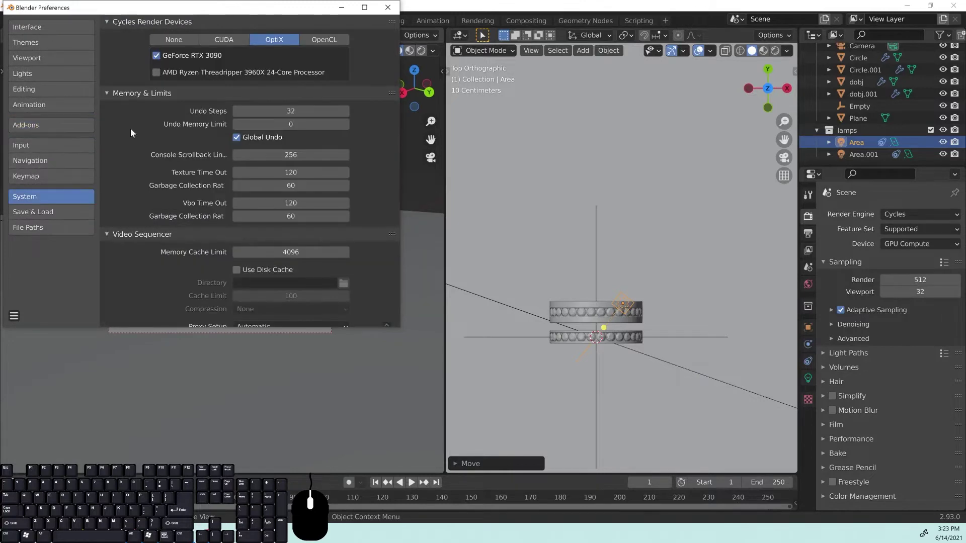
drag(253, 11, 502, 110)
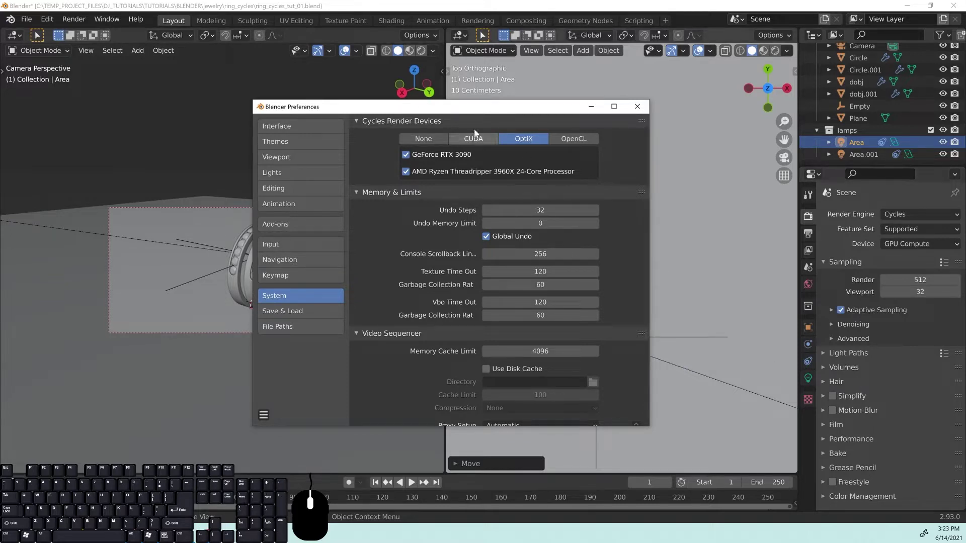
drag(468, 112, 500, 104)
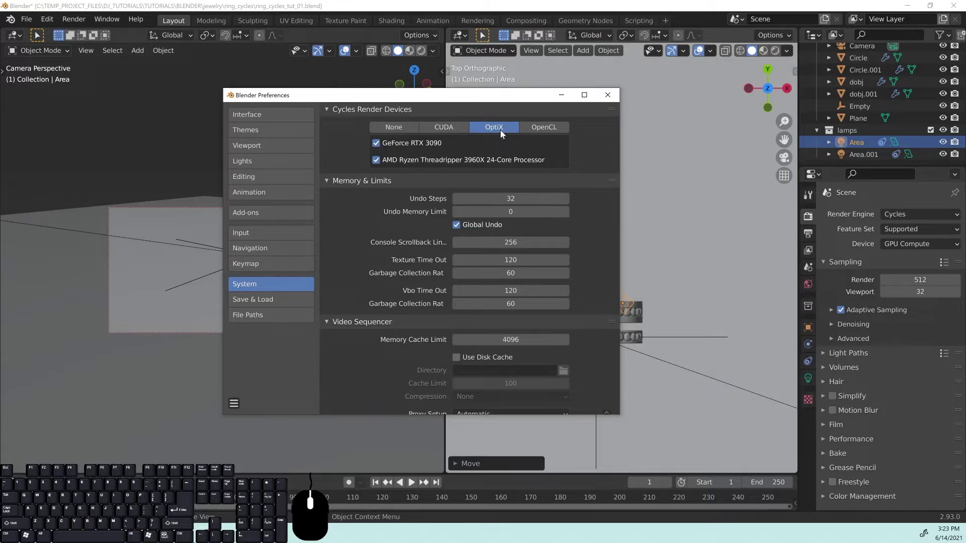
drag(481, 102, 493, 103)
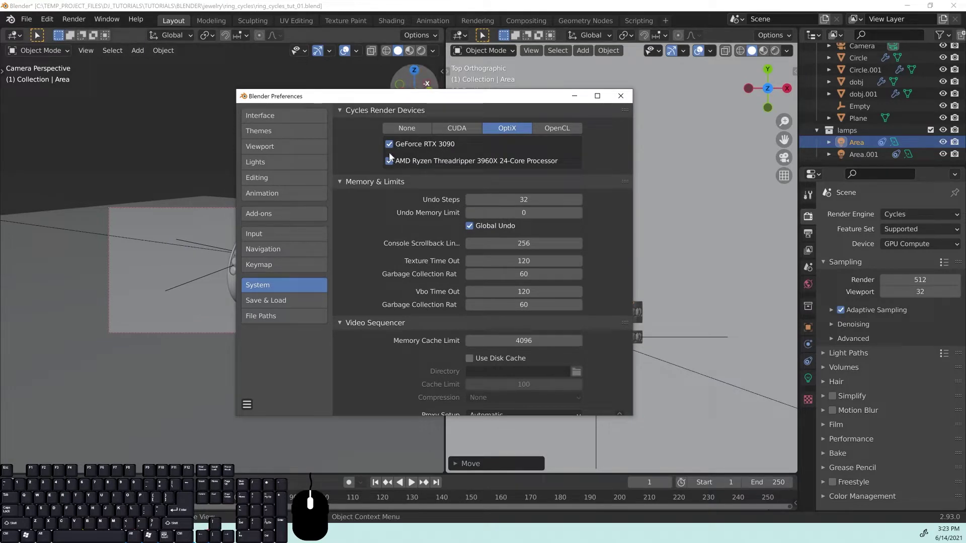
Try CUDA, return the Cycles render devices to OptiX with only the GeForce RTX 3090 enabled, and close the preferences.
click(457, 129)
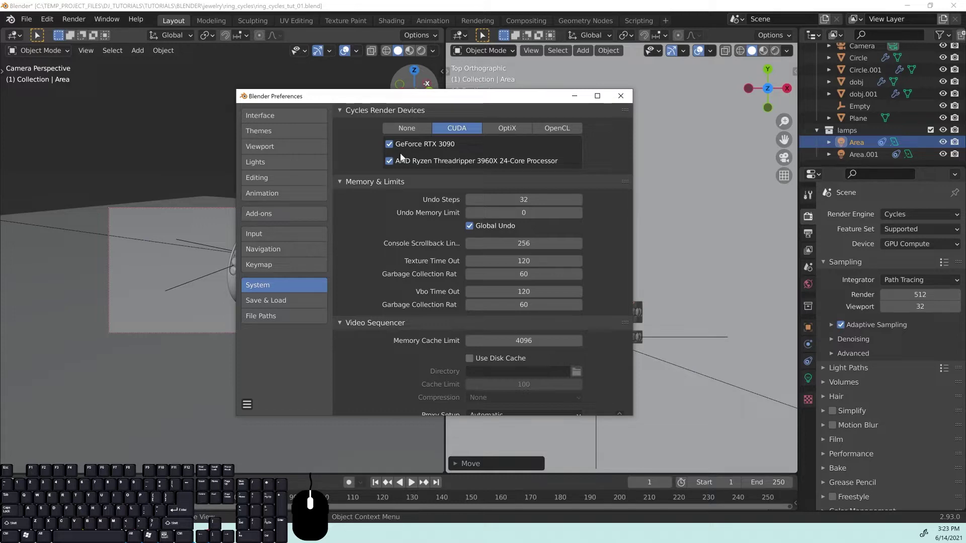
click(503, 133)
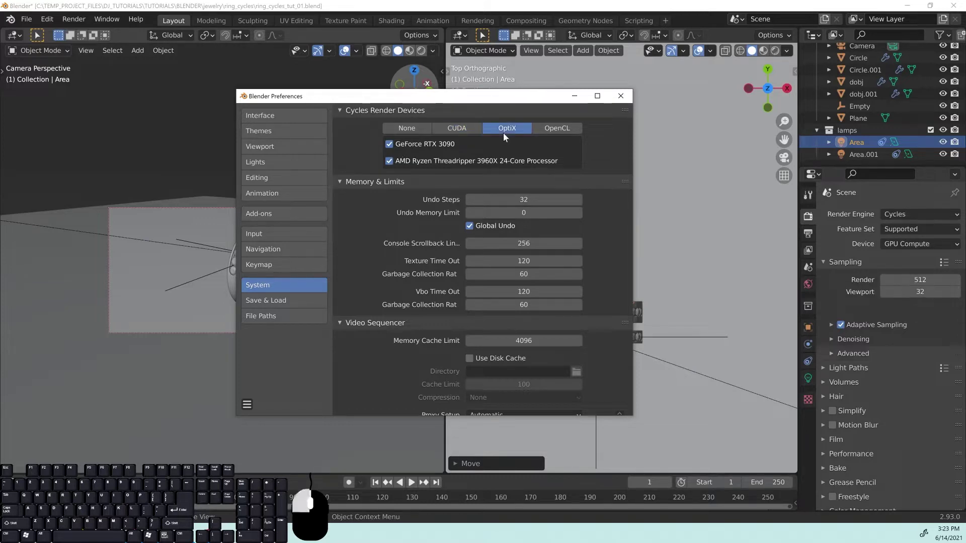
click(390, 162)
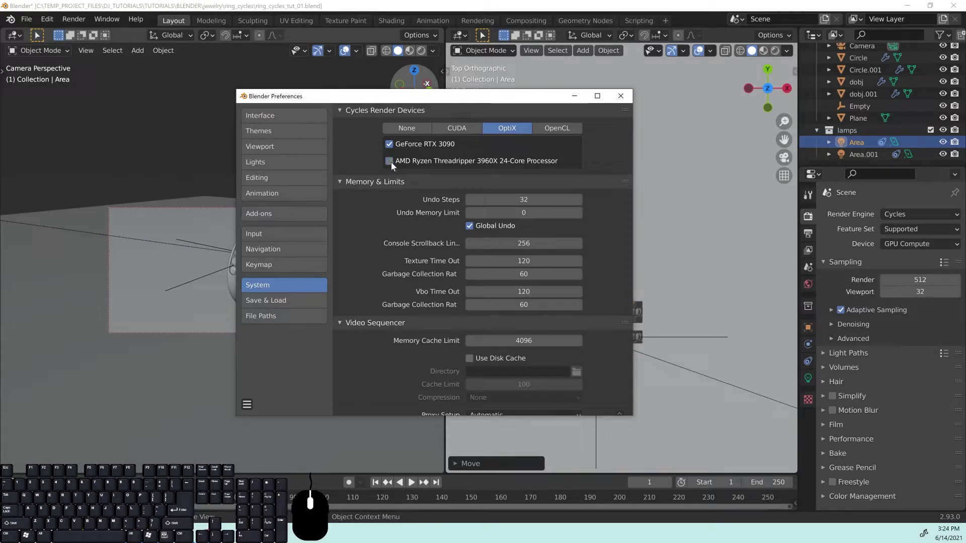
click(620, 95)
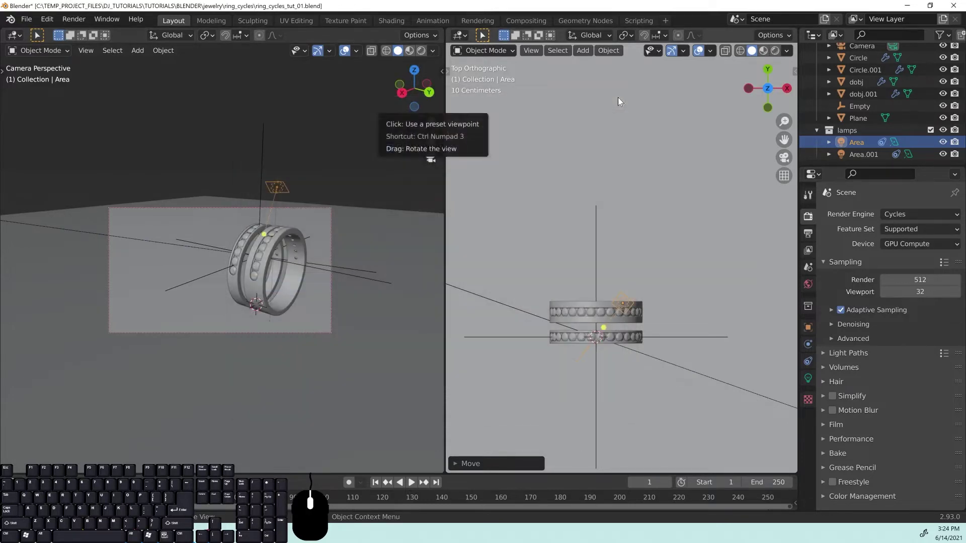
Save the file and render a first-pass image of the rings.
click(26, 19)
click(45, 99)
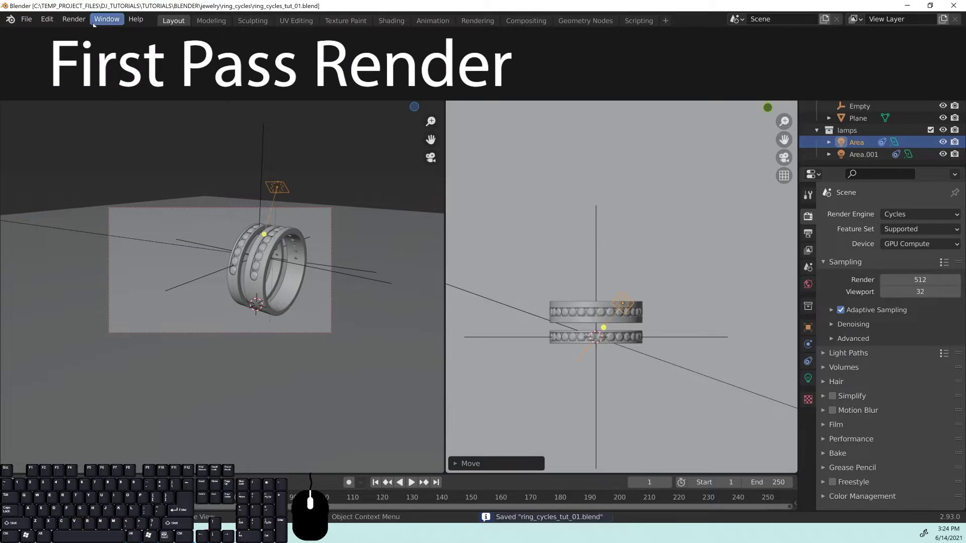
click(74, 18)
click(76, 33)
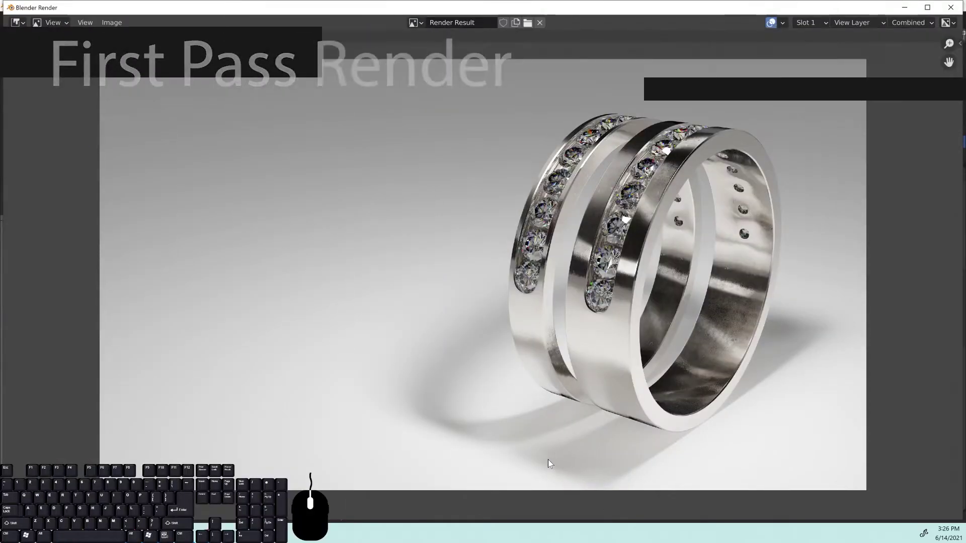
Examine the rendered image up close, checking the diamonds, the metal surface and the shadows under the rings.
scroll(654, 240, up, 3)
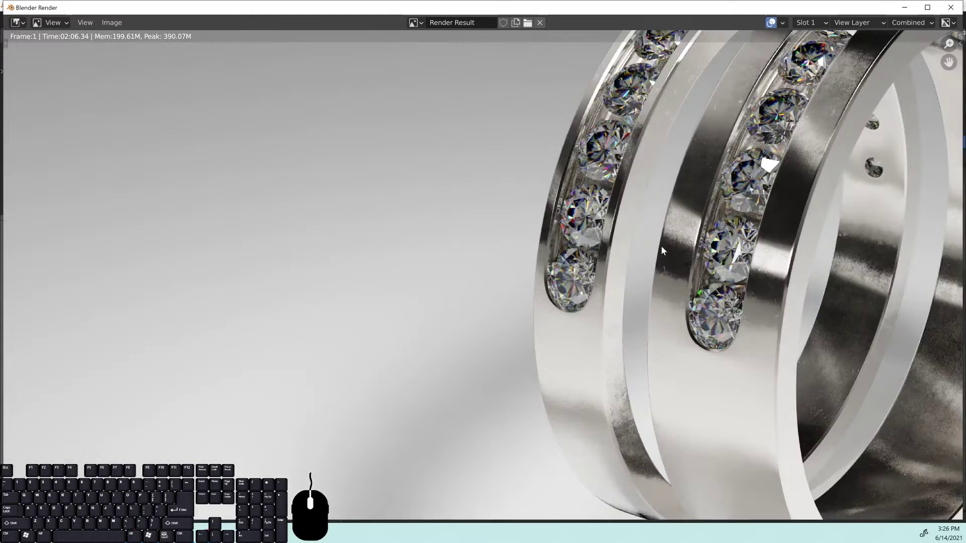
middle_drag(661, 246, 428, 396)
scroll(629, 280, up, 2)
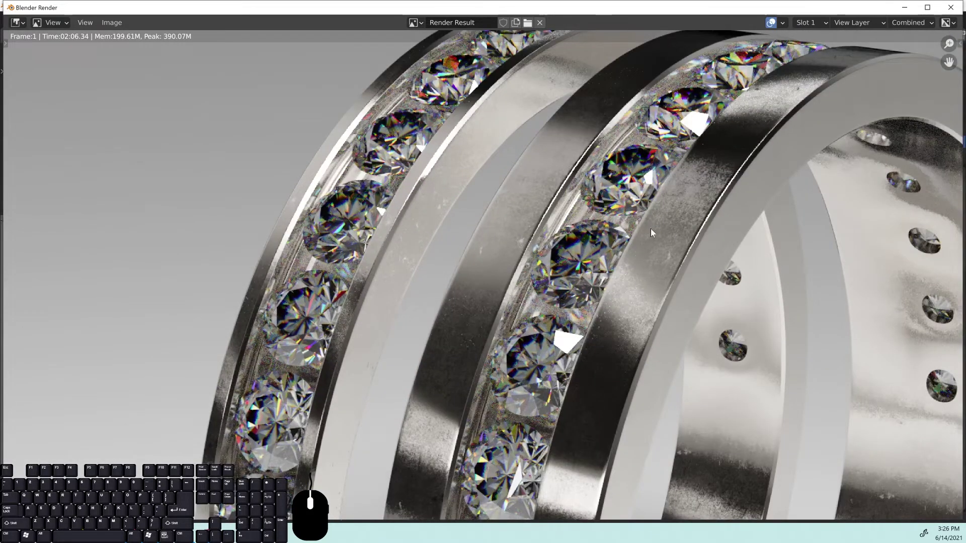
scroll(651, 232, up, 4)
scroll(637, 242, down, 9)
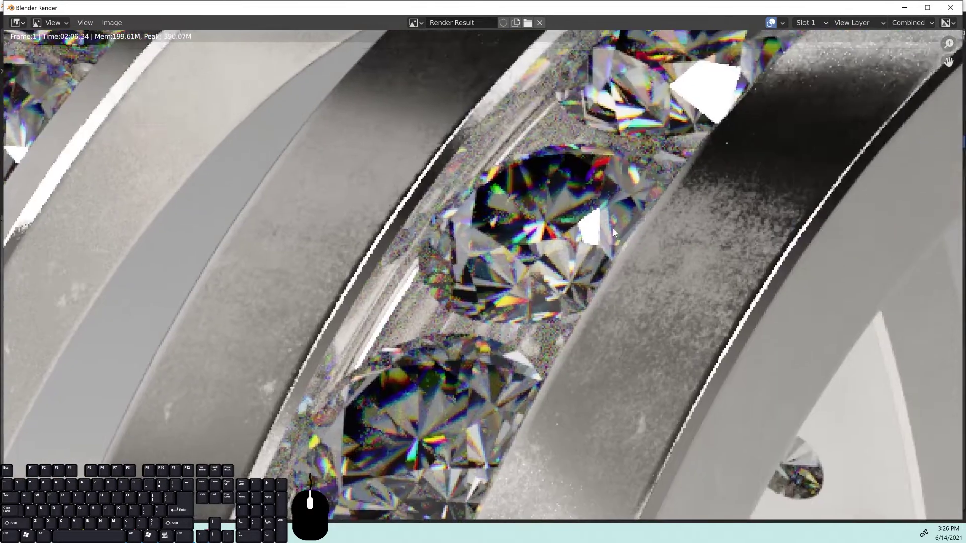
scroll(517, 355, down, 5)
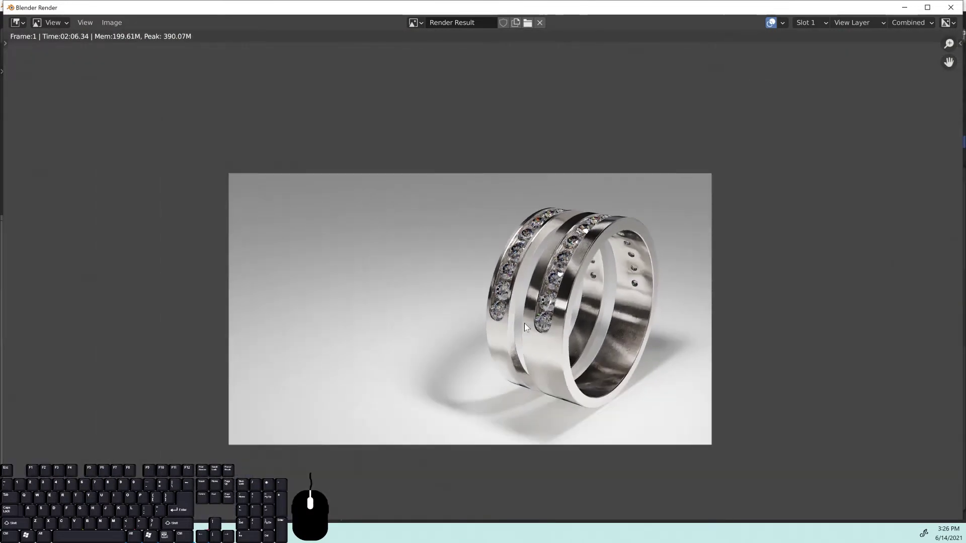
middle_drag(524, 323, 542, 296)
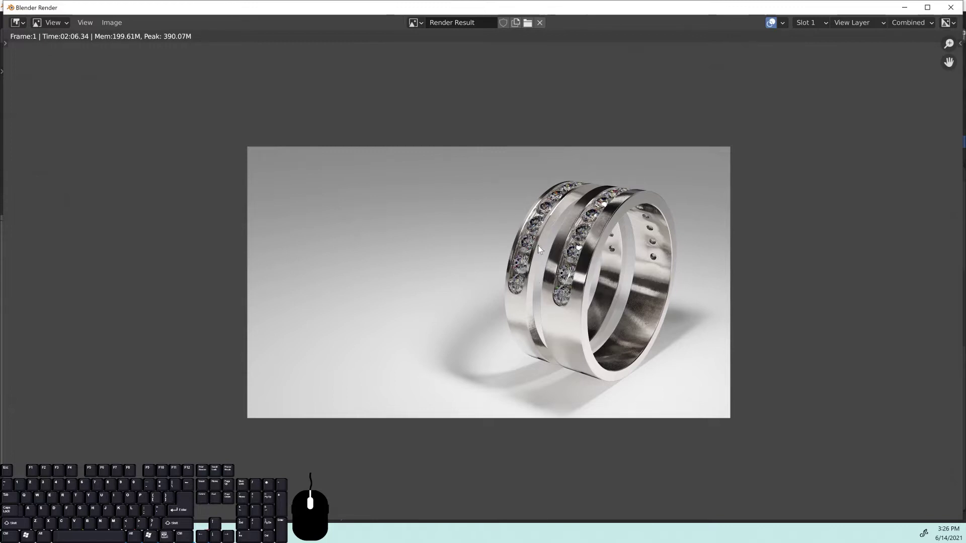
scroll(555, 318, up, 2)
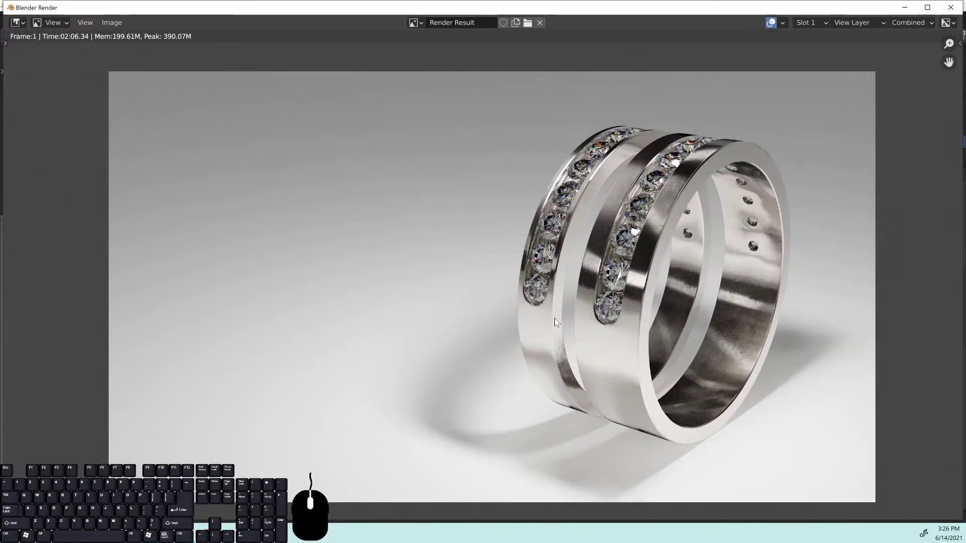
middle_drag(651, 200, 603, 182)
scroll(612, 305, up, 6)
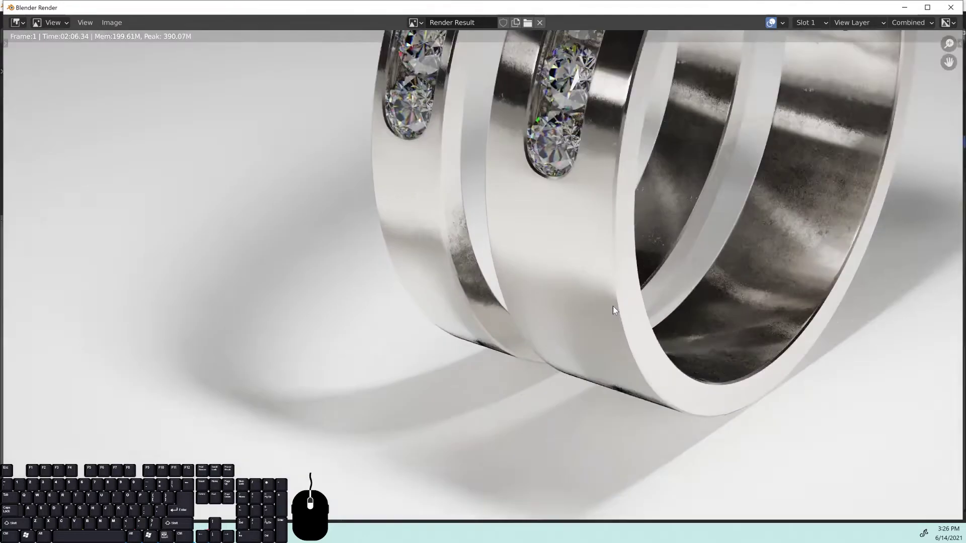
scroll(513, 326, up, 2)
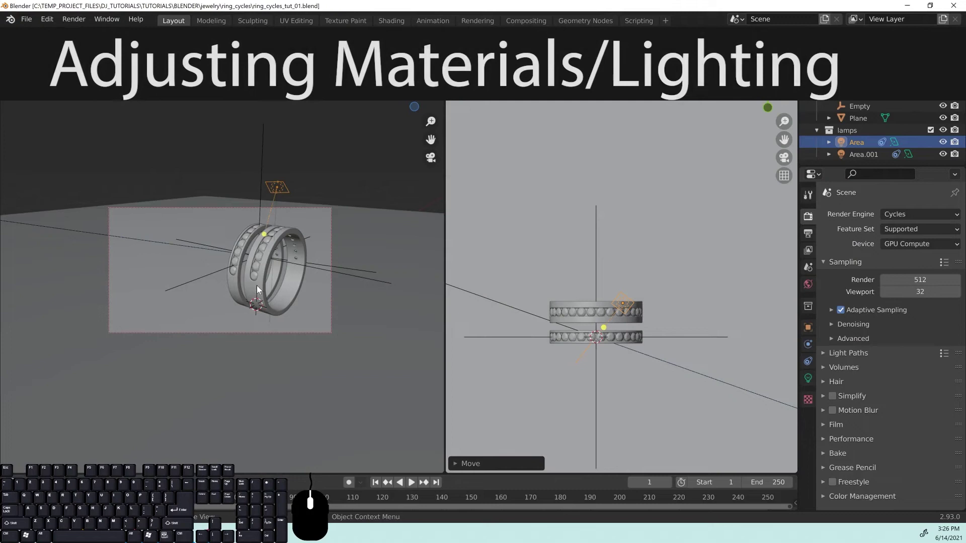
Select the front ring and show its gold material in a Shader Editor in place of the top-view viewport.
click(256, 285)
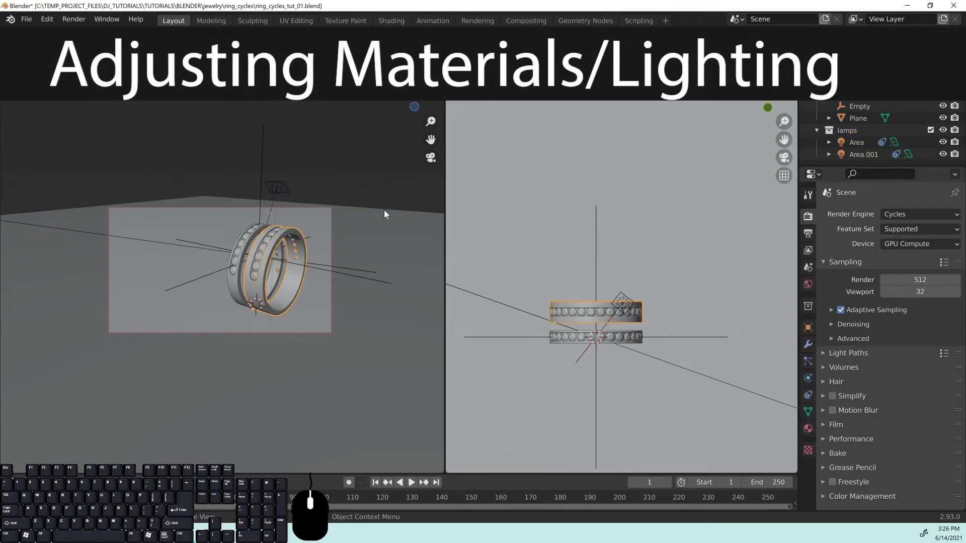
click(455, 34)
click(486, 147)
middle_drag(581, 373, 545, 128)
middle_drag(521, 272, 727, 303)
drag(606, 204, 601, 191)
drag(496, 195, 512, 246)
drag(602, 179, 598, 179)
middle_drag(699, 237, 582, 247)
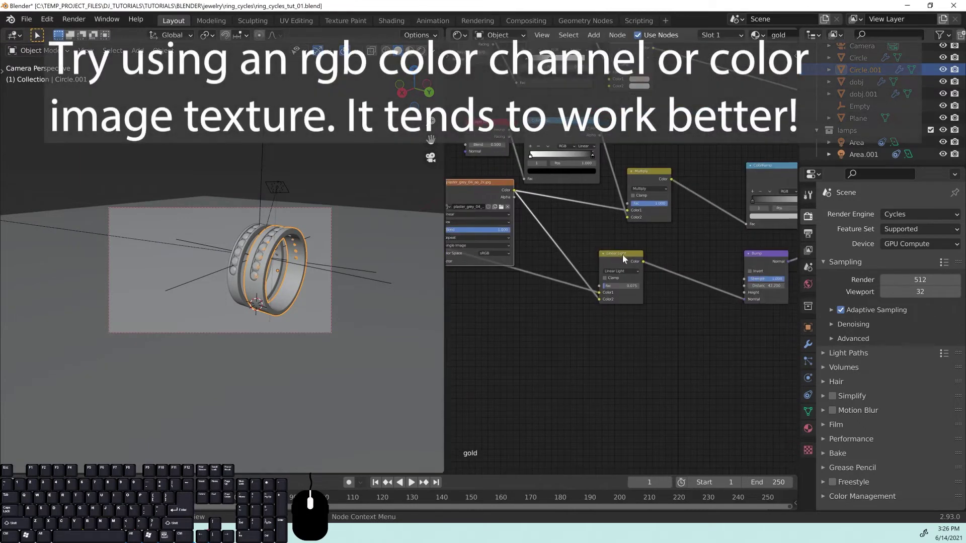
Move the Linear Light mix node down, clear of the Multiply and Bump nodes.
drag(622, 255, 657, 265)
middle_drag(694, 245, 633, 250)
drag(590, 267, 581, 319)
mouse_move(678, 302)
mouse_down()
mouse_move(638, 274)
mouse_move(681, 303)
mouse_up()
Show the rings in rendered shading and inspect the plaster texture's links to the Multiply and Linear Light nodes.
scroll(273, 294, up, 5)
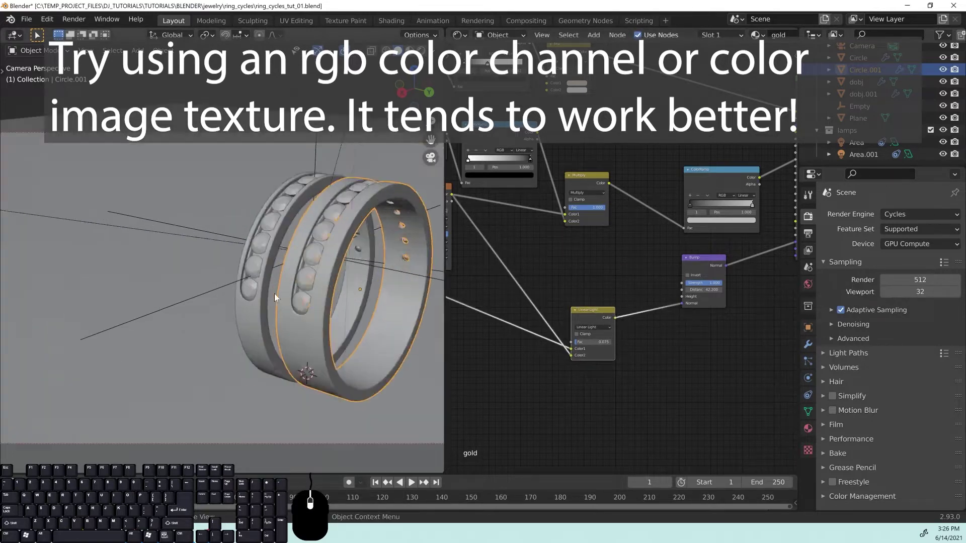
key(z)
click(149, 210)
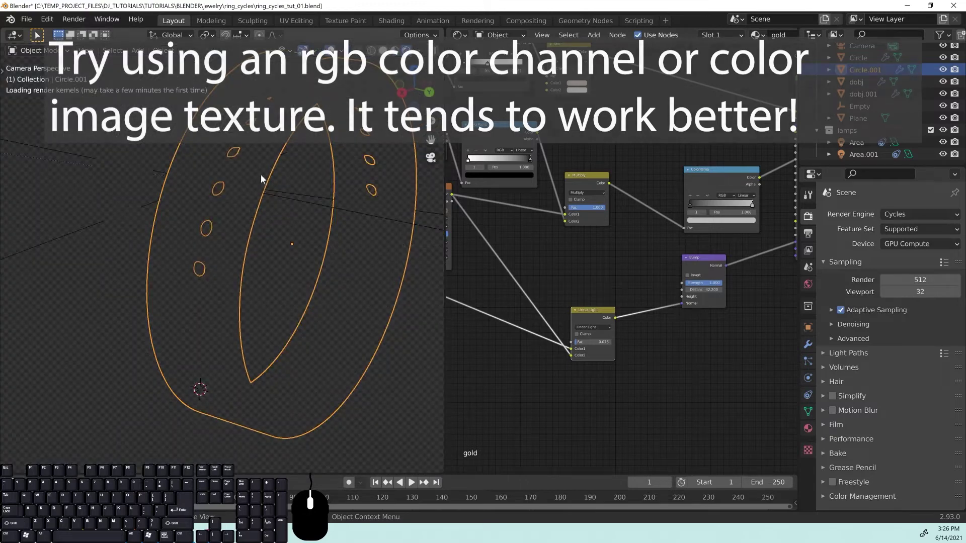
middle_drag(515, 303, 562, 288)
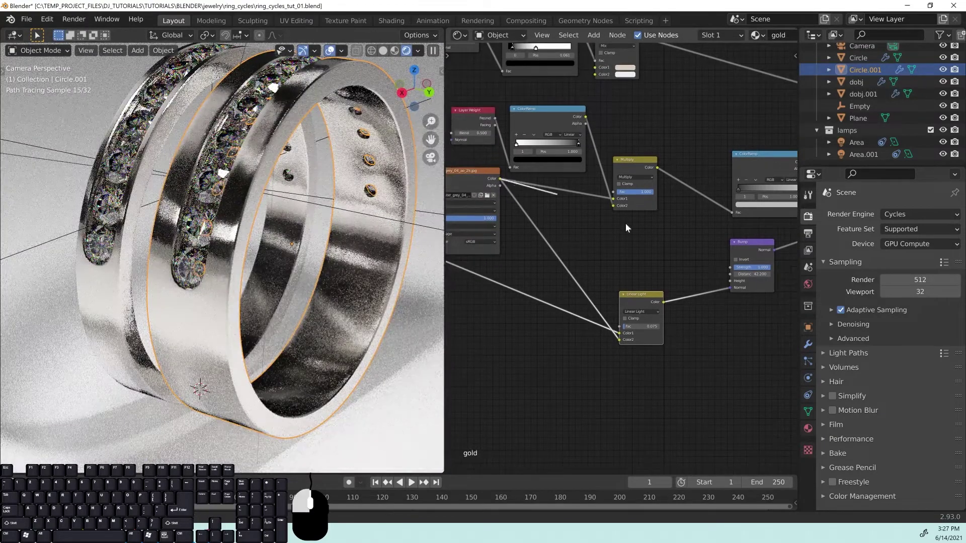
drag(645, 249, 629, 241)
middle_drag(590, 234, 676, 201)
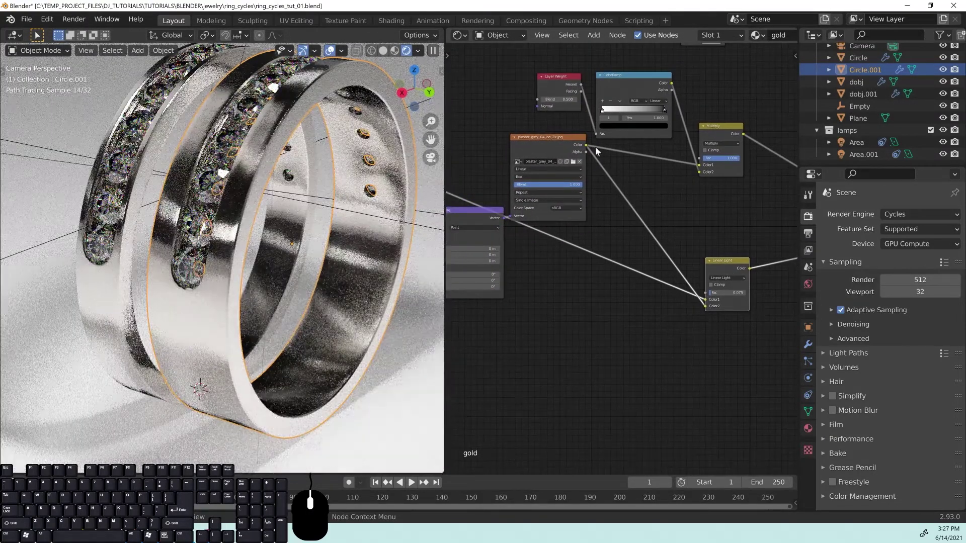
Link the plaster texture's Color output directly to the Bump node's Height input and set the bump strength to 0.1.
middle_drag(583, 144, 503, 120)
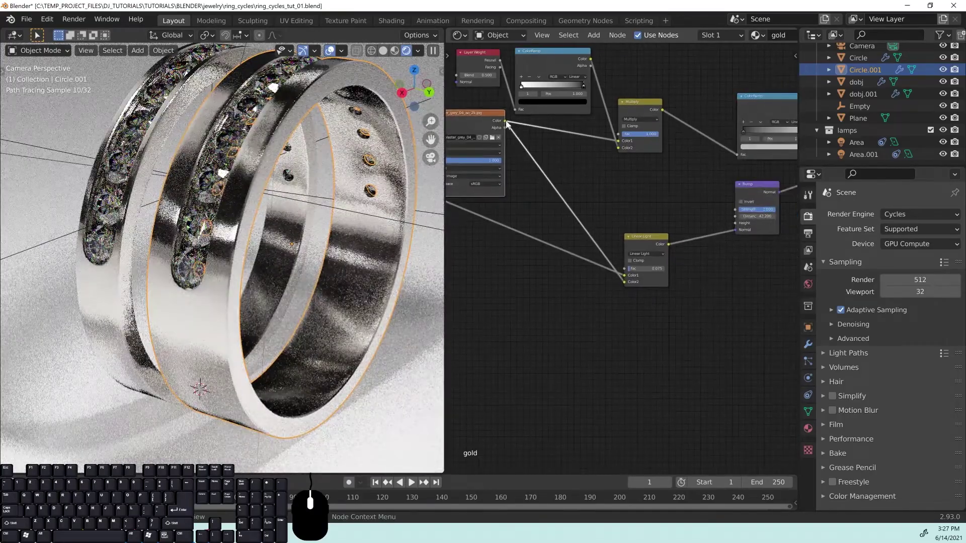
drag(503, 121, 734, 222)
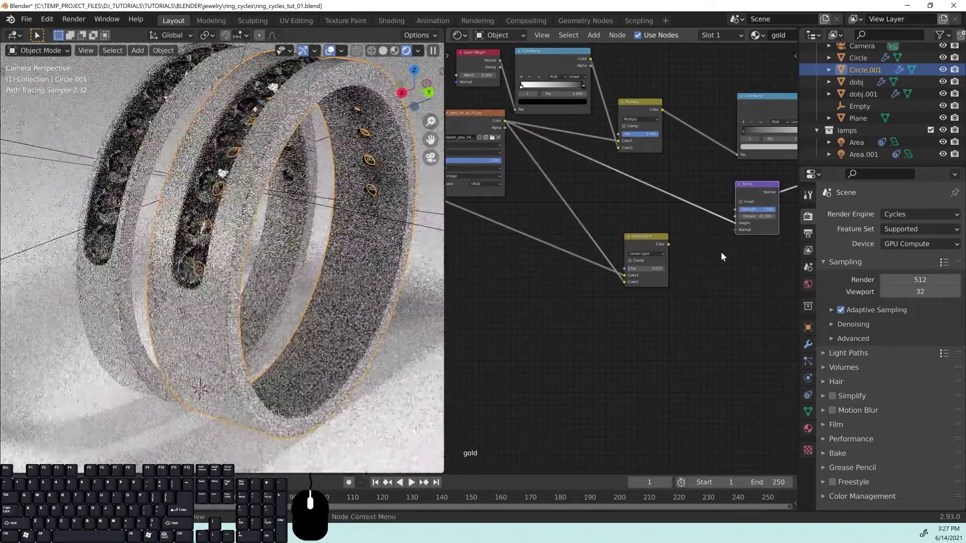
middle_drag(720, 252, 623, 281)
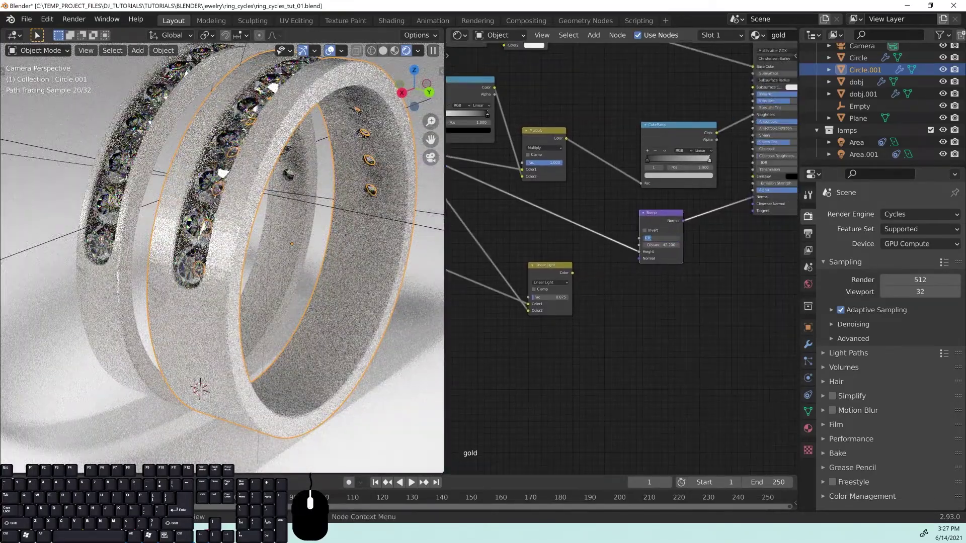
text(.1)
key(Return)
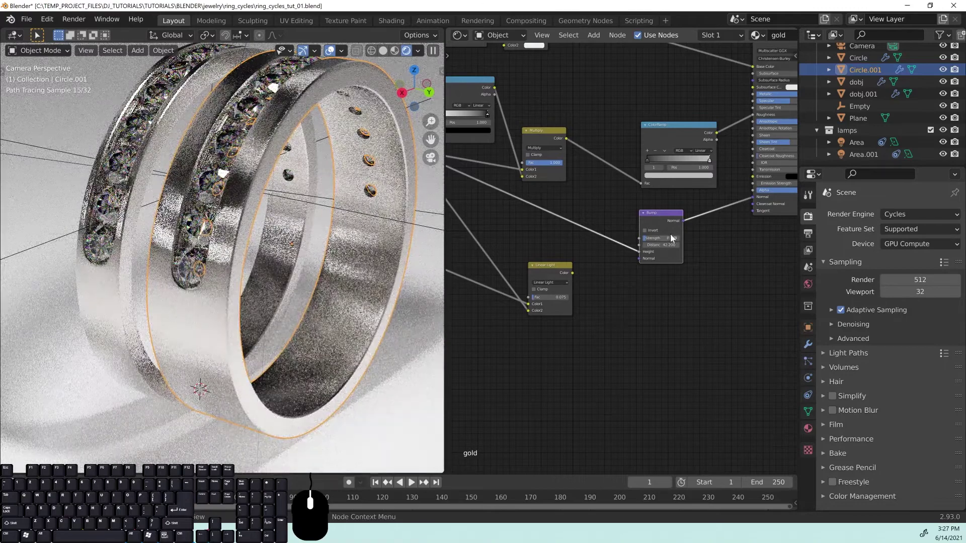
Set the Bump node's strength to 0.05 and deselect all objects.
click(671, 238)
text(.05)
key(Return)
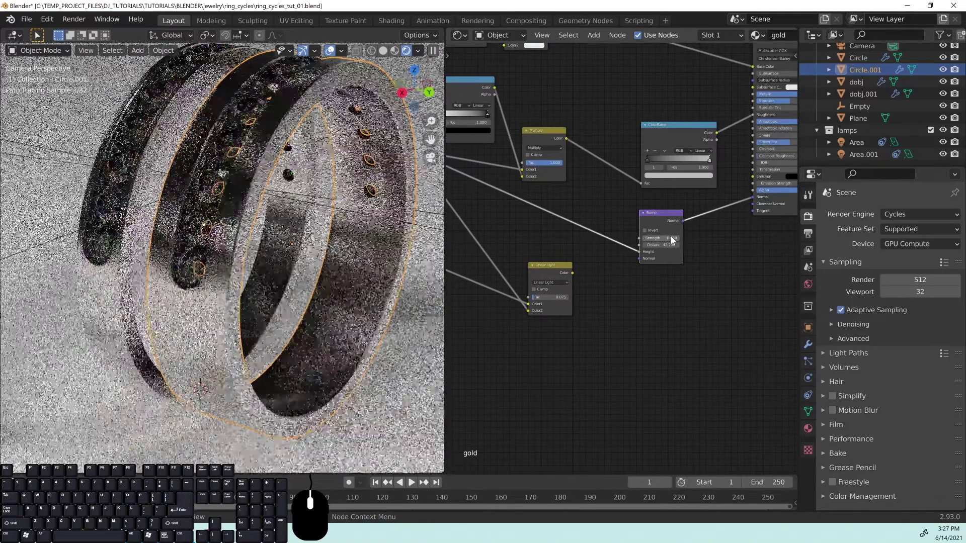
text(0.05)
key(Return)
key(alt+a)
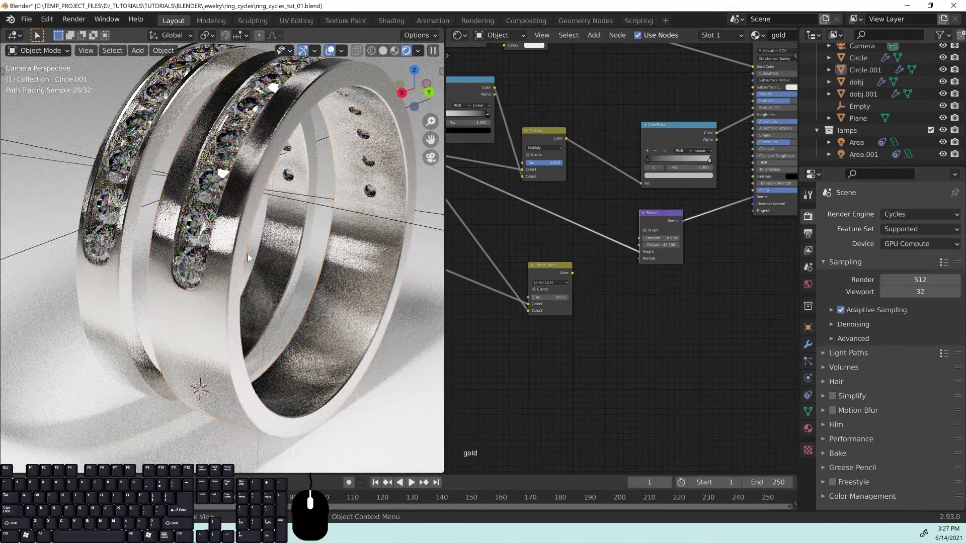
Set the Bump node's strength to 0.01.
scroll(235, 336, up, 1)
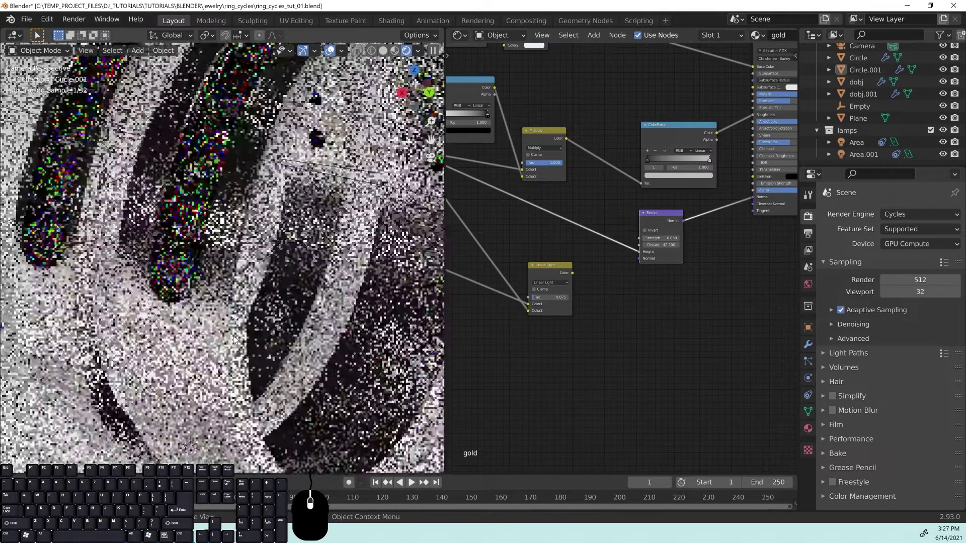
double_click(660, 238)
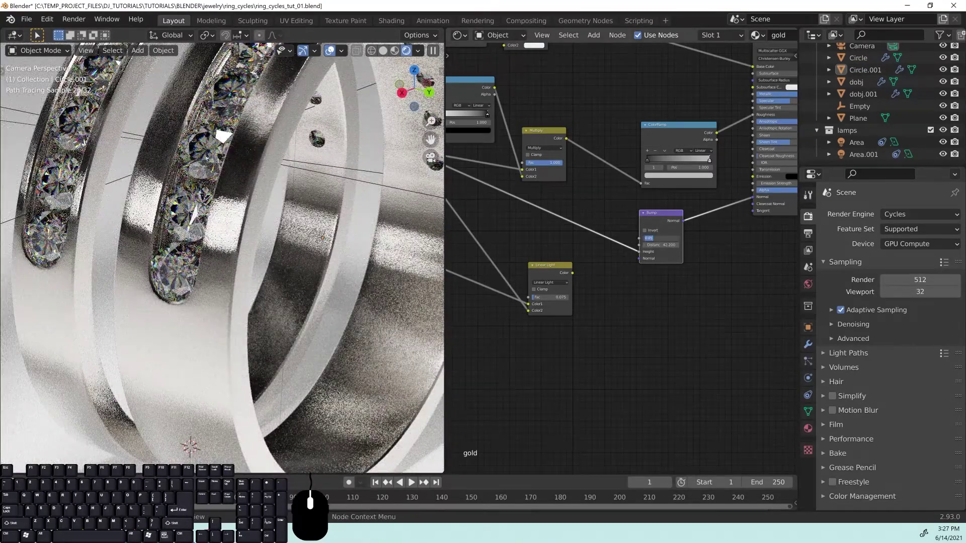
text(.01)
key(Return)
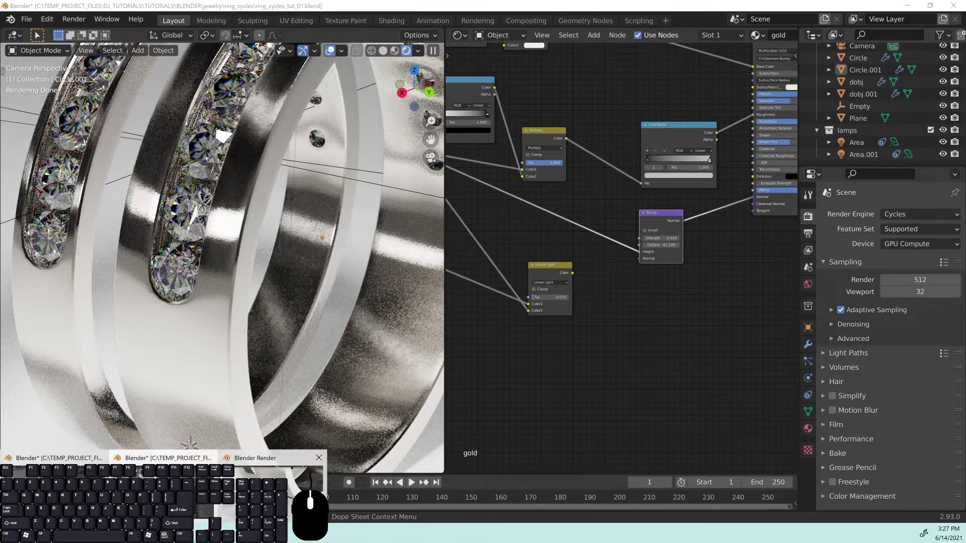
Examine the metal surface on the insides and outer bands of the rings in the earlier render result.
click(281, 458)
scroll(595, 267, up, 5)
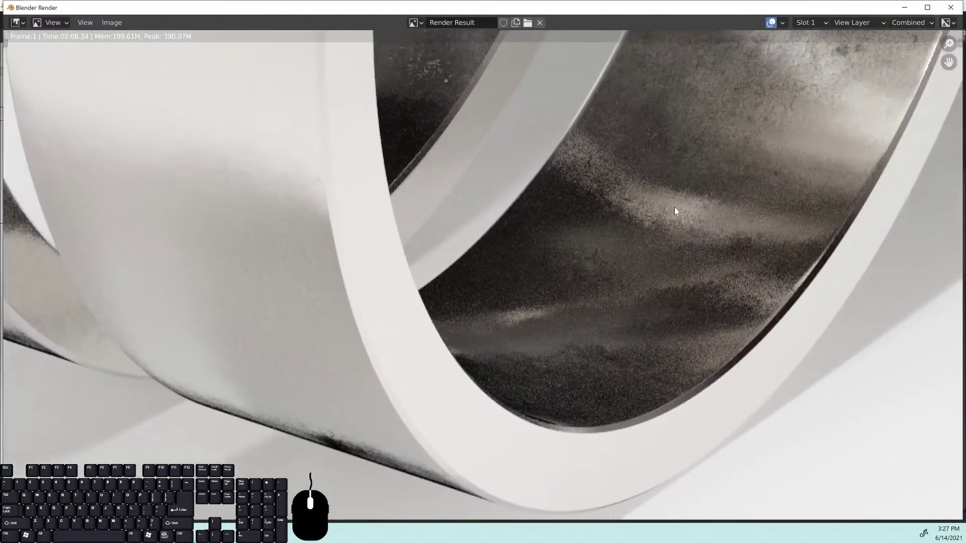
scroll(538, 189, down, 4)
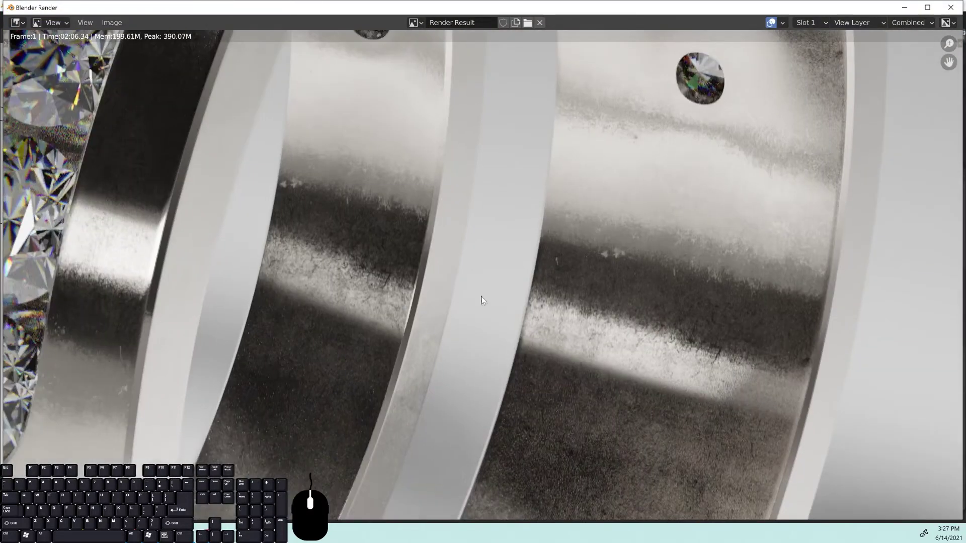
middle_drag(730, 288, 682, 104)
middle_drag(459, 493, 605, 276)
scroll(508, 210, down, 6)
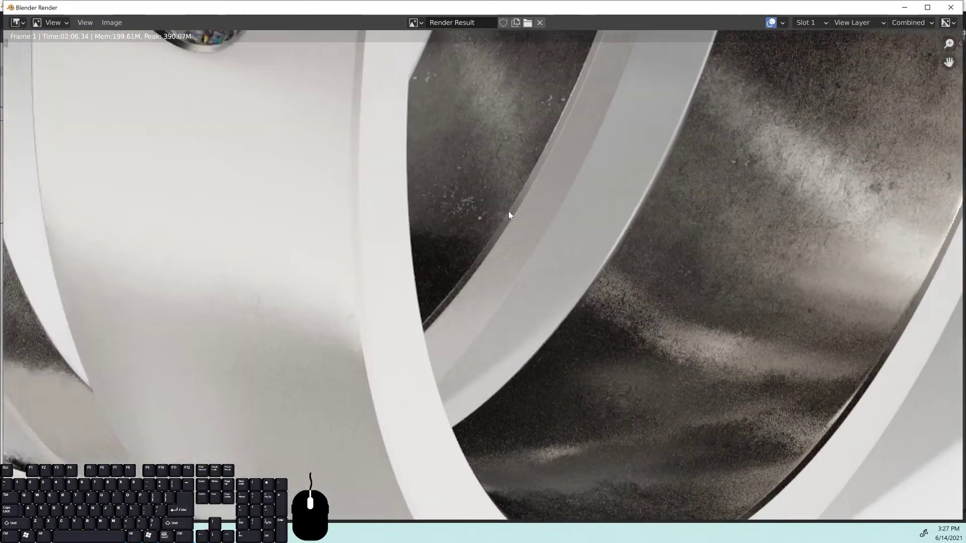
scroll(574, 310, down, 6)
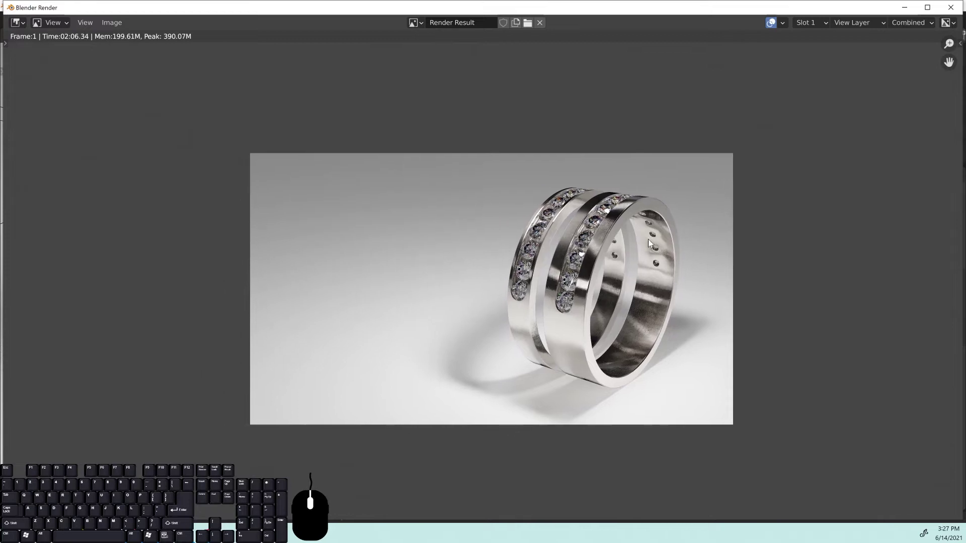
click(904, 7)
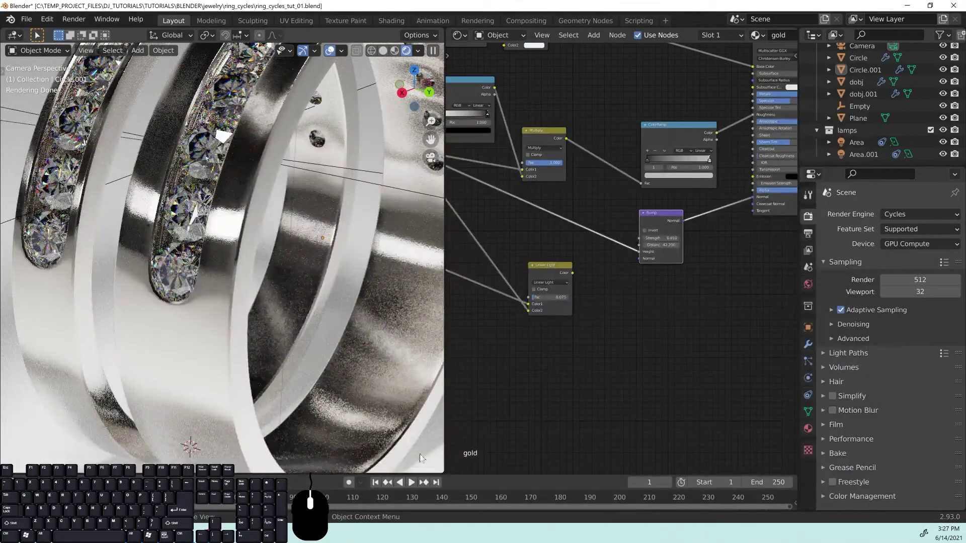
Set the Bump node's distance to 13.
scroll(618, 339, up, 5)
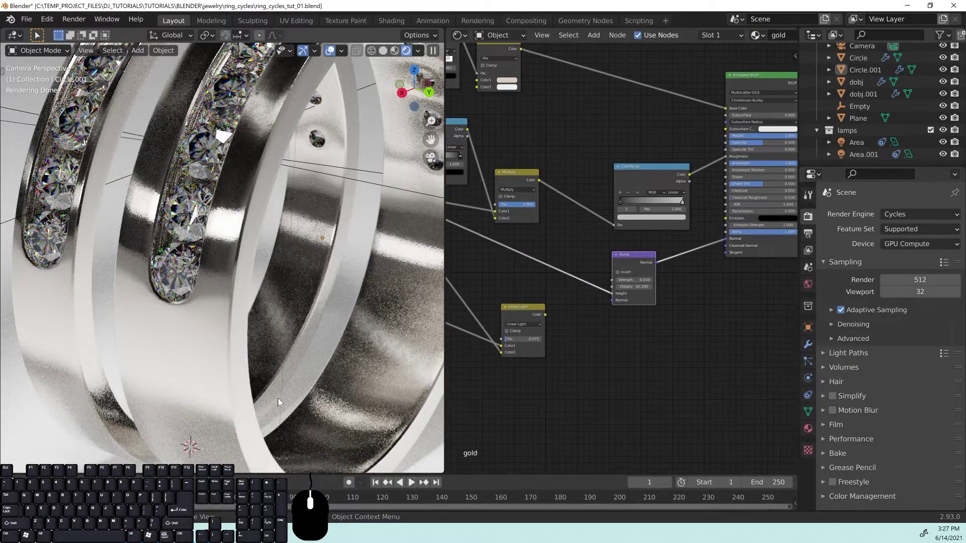
shift+middle_drag(280, 401, 297, 234)
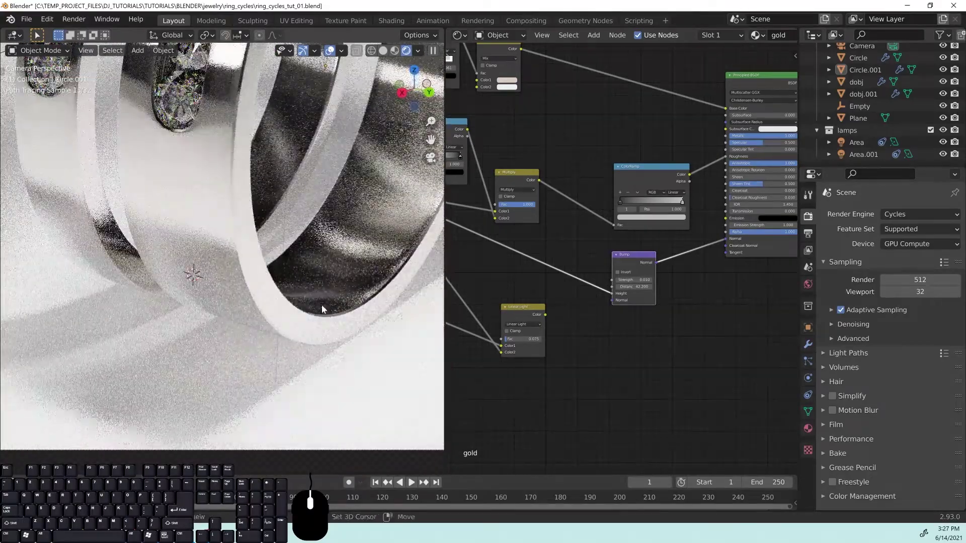
middle_drag(322, 304, 257, 364)
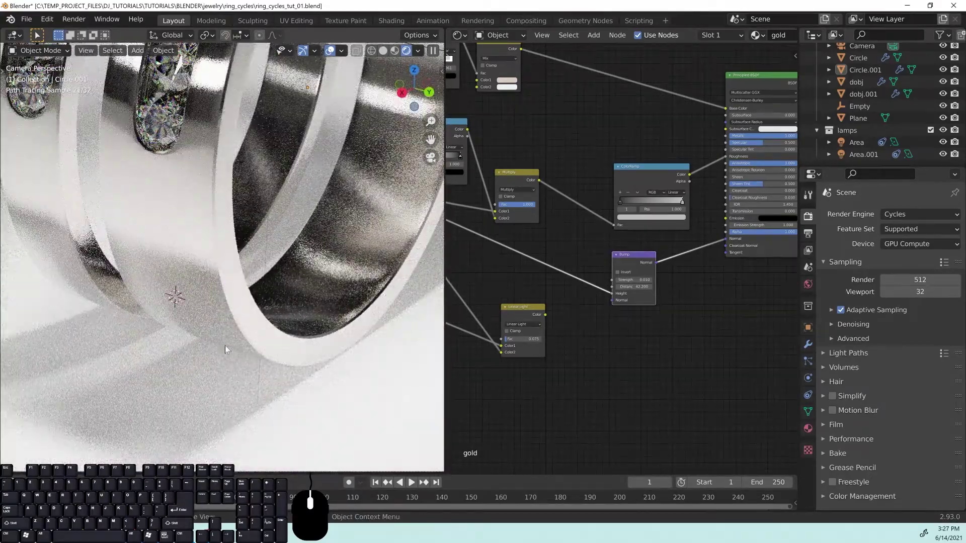
scroll(677, 310, up, 2)
scroll(672, 402, up, 1)
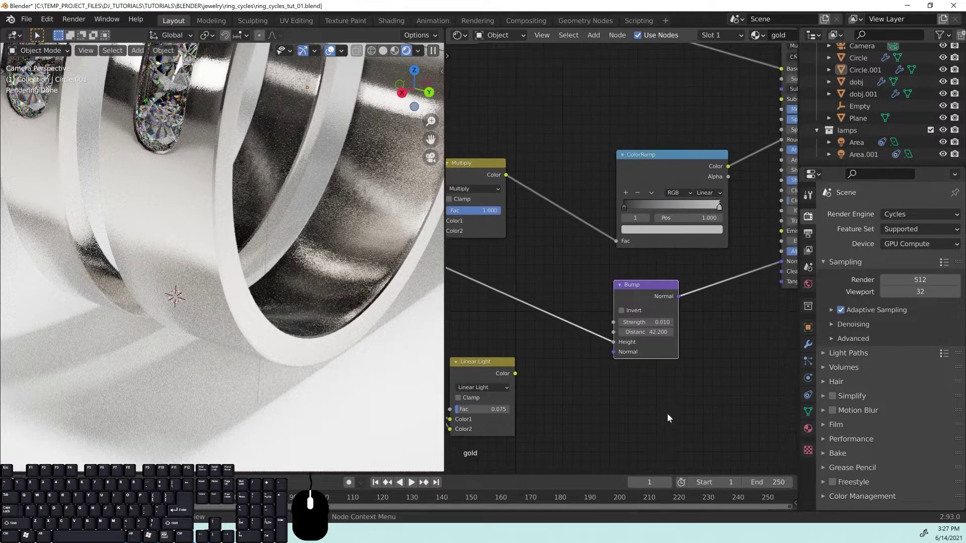
key(Return)
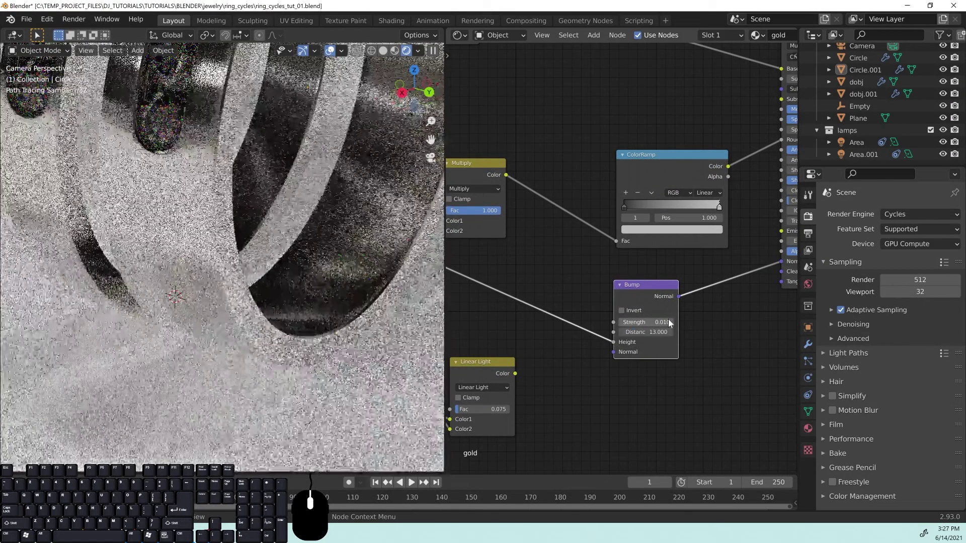
Set the Bump node's distance to 1 and its strength to 0.025.
click(672, 331)
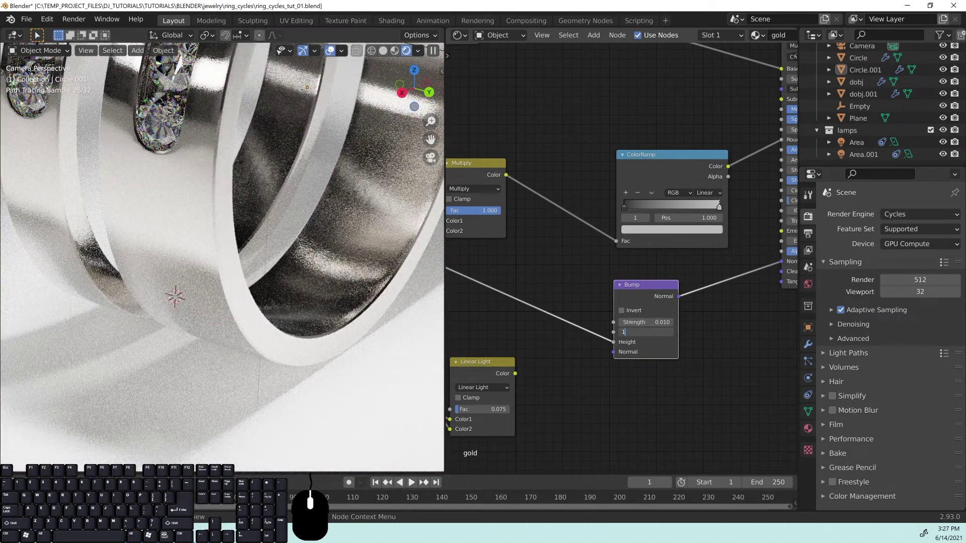
text(1)
key(Return)
scroll(632, 414, up, 2)
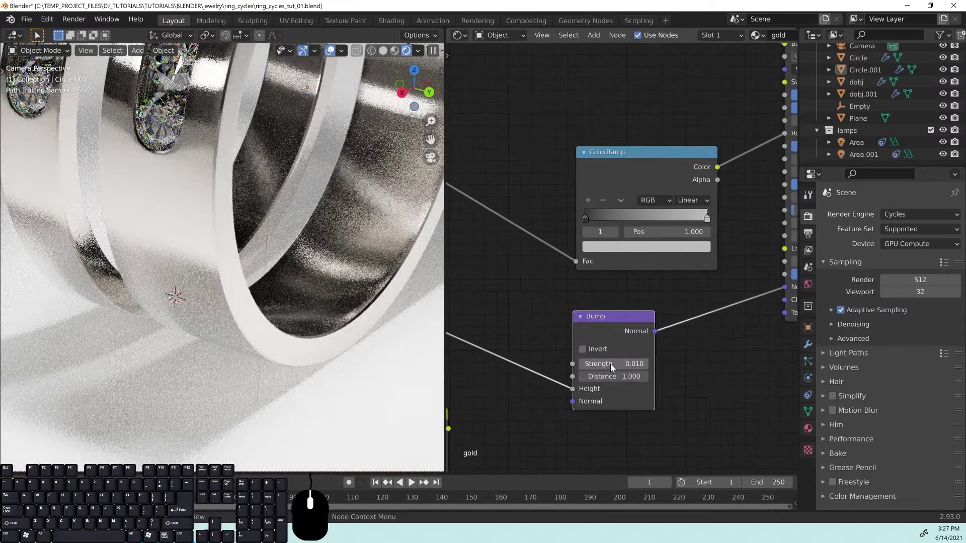
text(0.025)
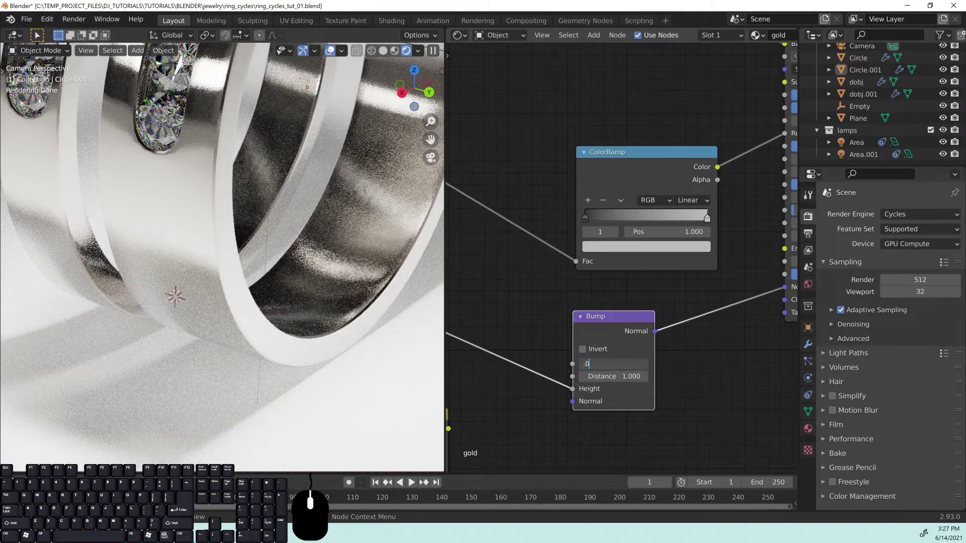
key(Return)
Examine the metal bump inside the front ring up close and across both rings in the rendered camera view.
shift+middle_drag(383, 221, 298, 264)
scroll(307, 286, up, 4)
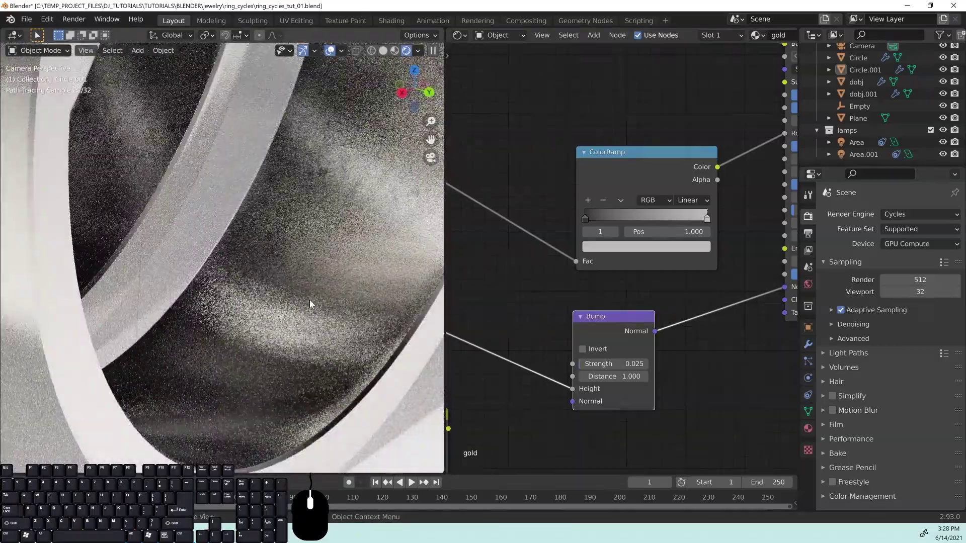
scroll(310, 300, down, 5)
shift+middle_drag(236, 259, 310, 325)
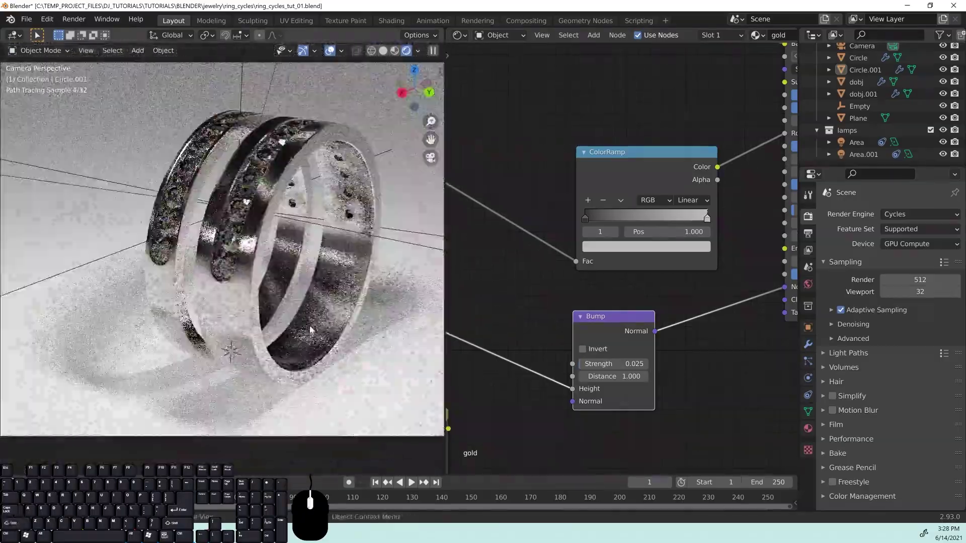
scroll(309, 325, up, 1)
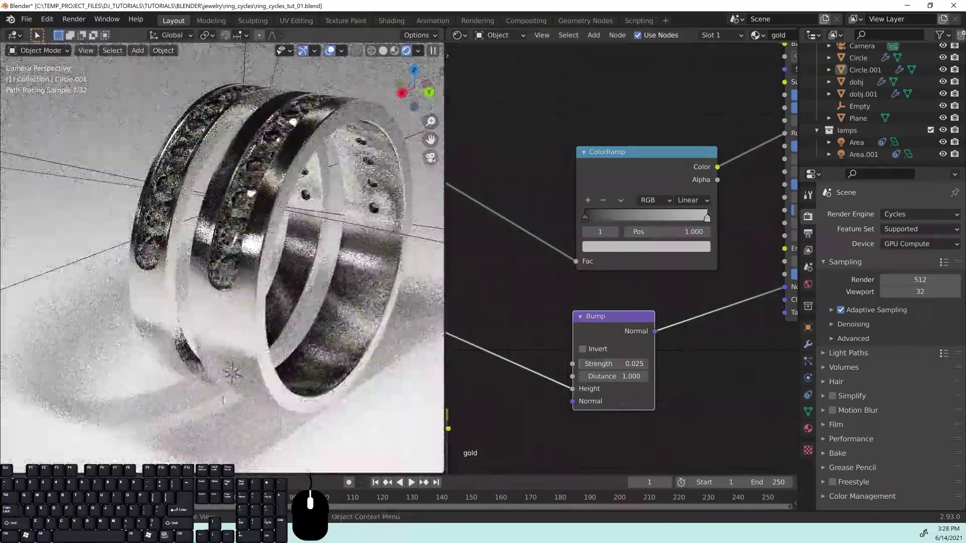
shift+middle_drag(223, 401, 268, 367)
scroll(268, 368, down, 5)
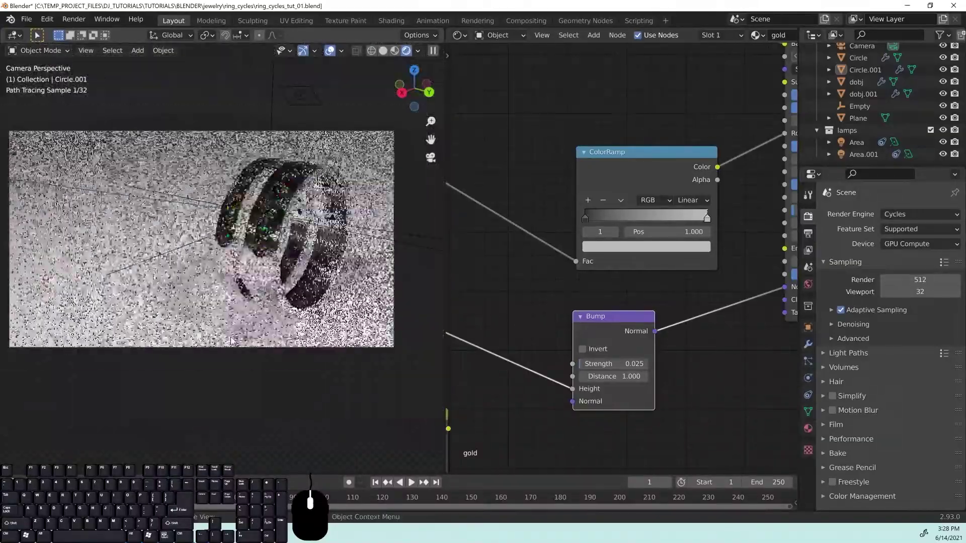
Show an angled perspective 3D Viewport of the rings in place of the Shader Editor.
click(458, 36)
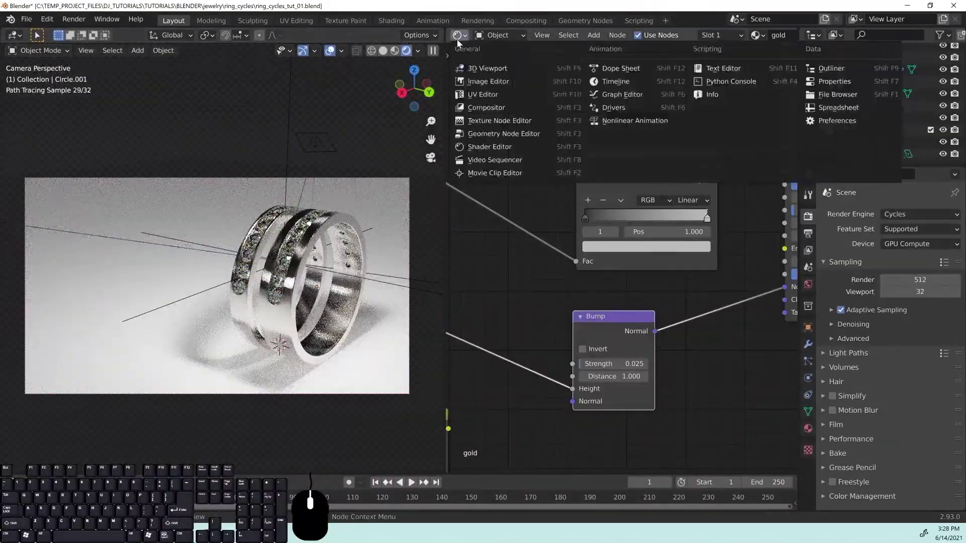
click(482, 68)
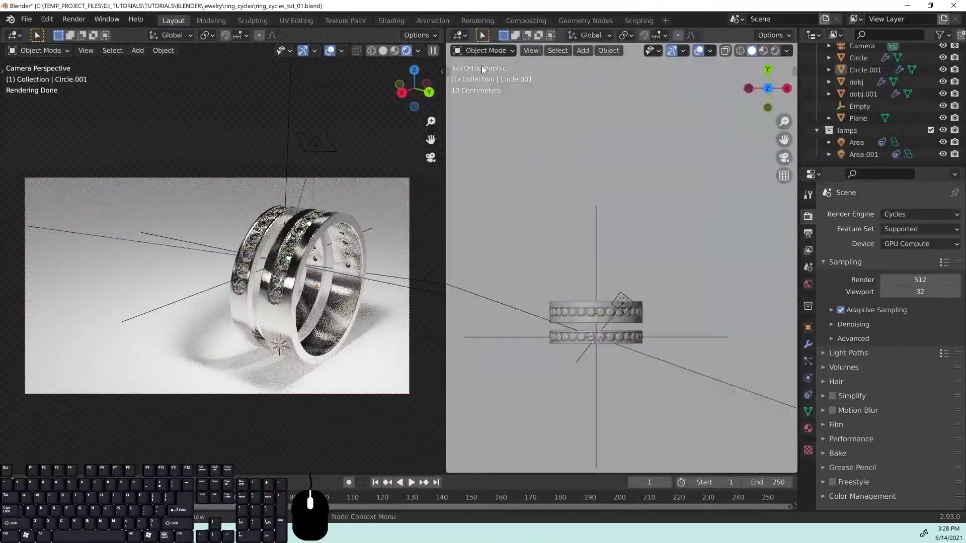
middle_drag(615, 309, 590, 285)
Move the area light above the rings over to the camera and scale it up about 4.8 times.
click(571, 260)
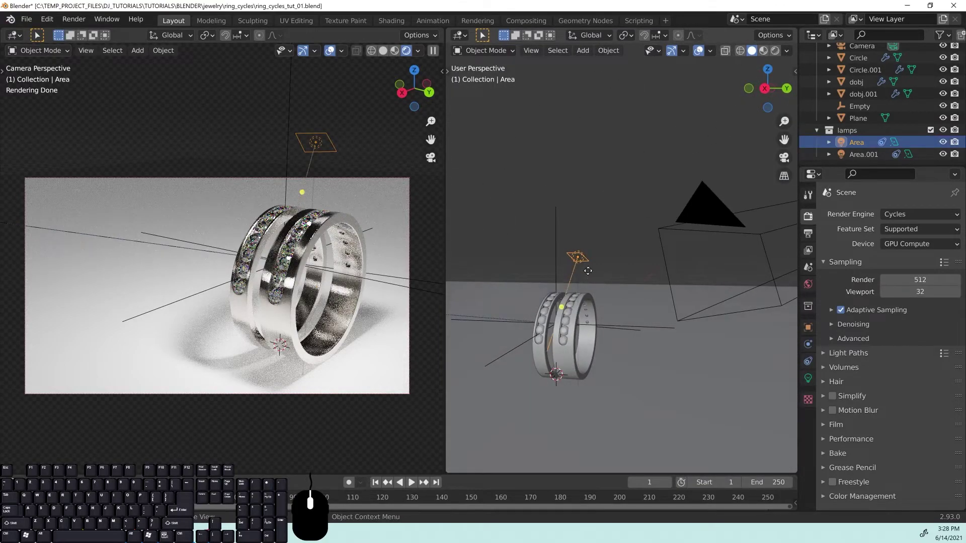
key(g)
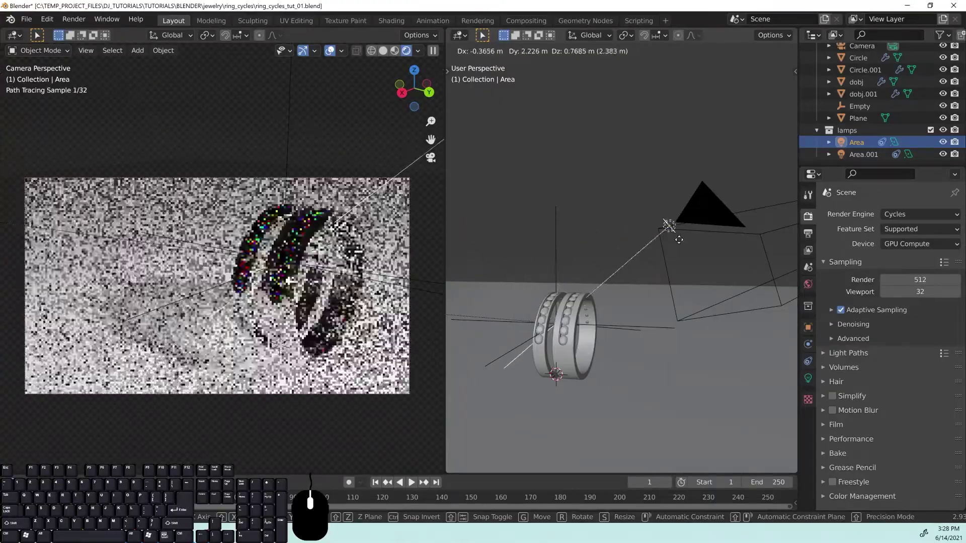
click(718, 229)
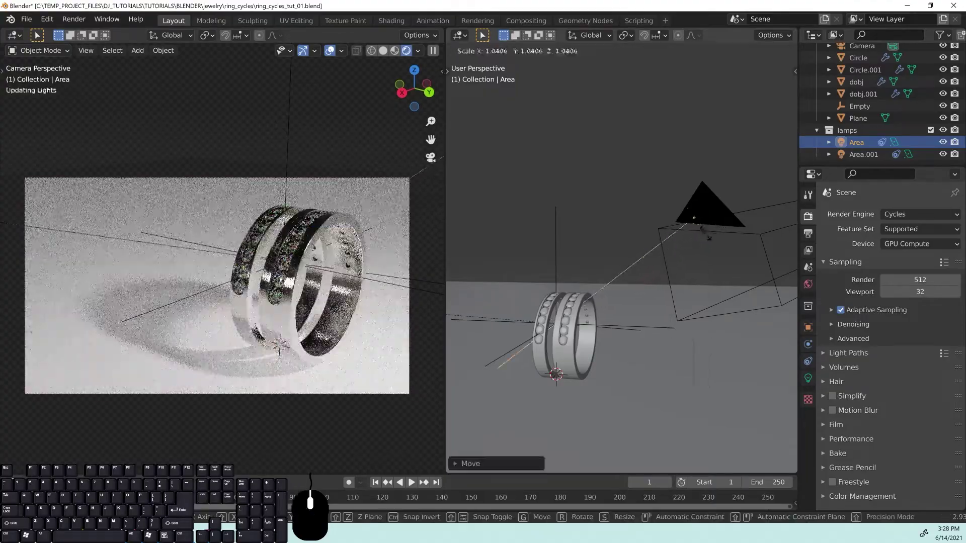
key(s)
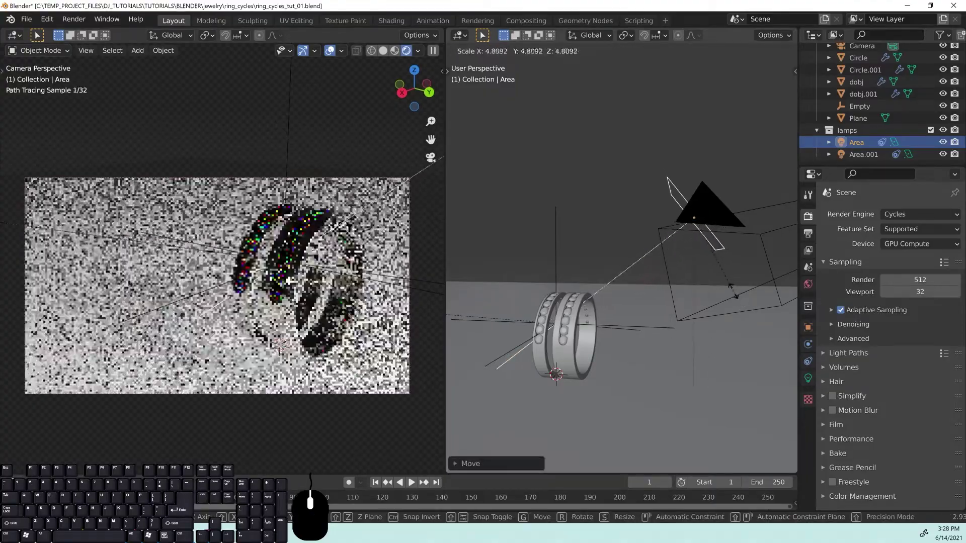
click(731, 291)
Place a duplicate of the large area light just above the rings, working in the right orthographic view.
middle_drag(640, 323, 664, 268)
key(KP_1)
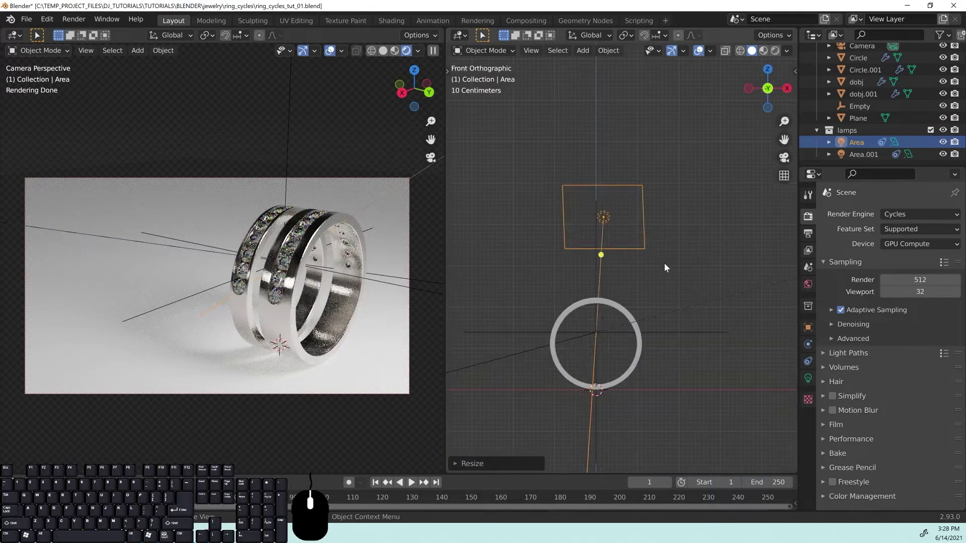
key(KP_3)
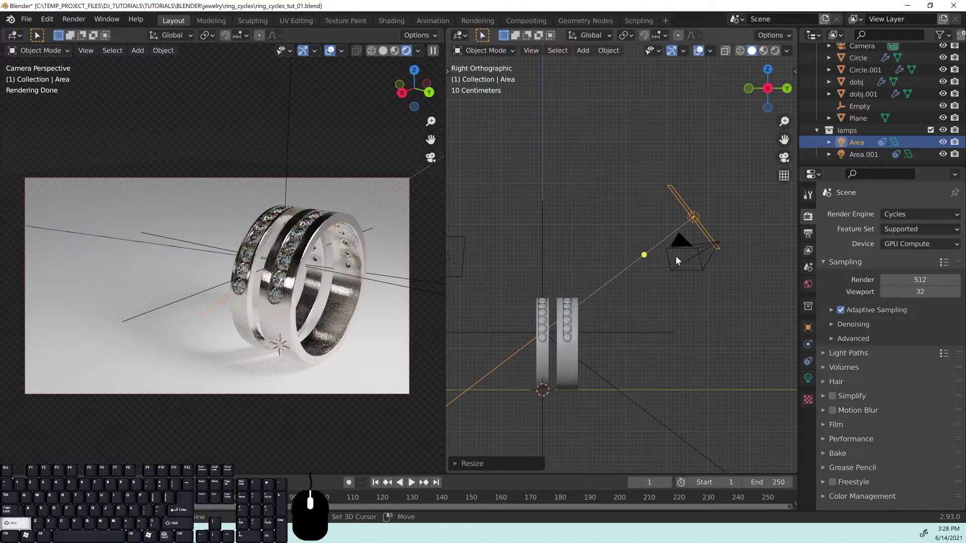
key(shift+d)
click(560, 301)
Scale the duplicated area light down to a small size and move it about 0.75 m up and toward the camera.
key(s)
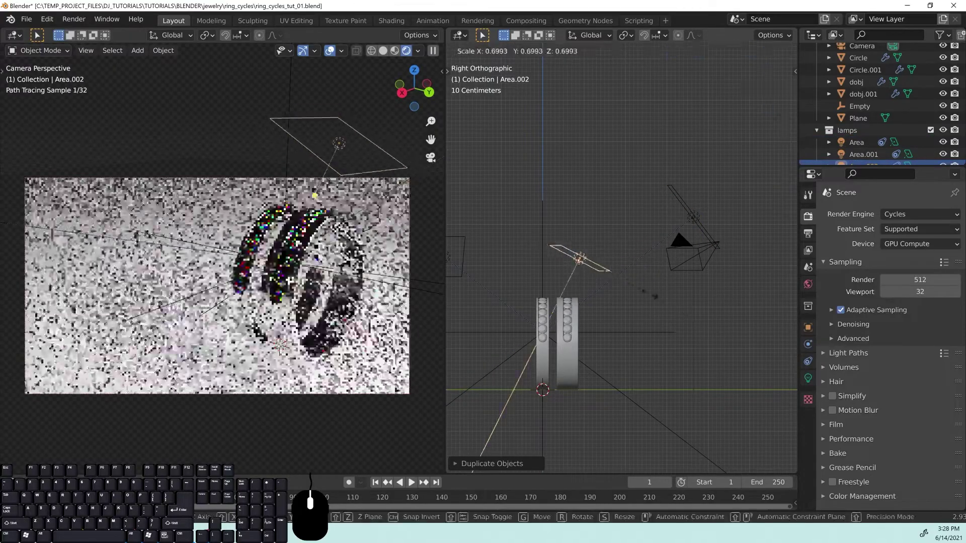
click(596, 277)
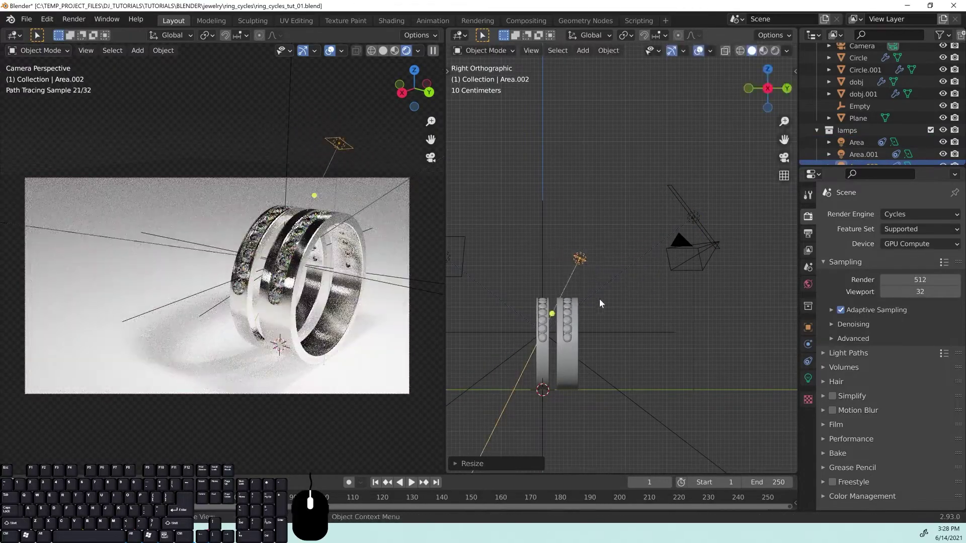
key(g)
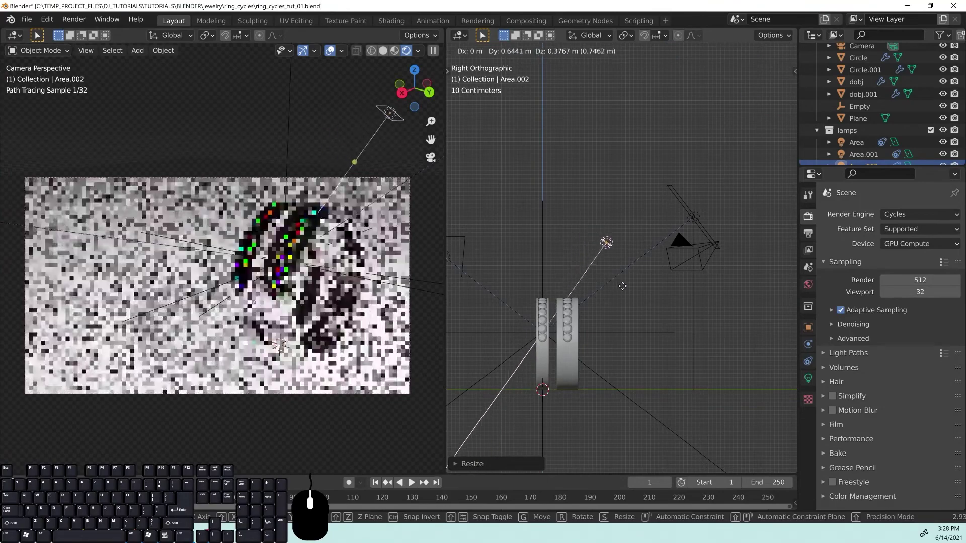
click(622, 285)
scroll(408, 169, up, 3)
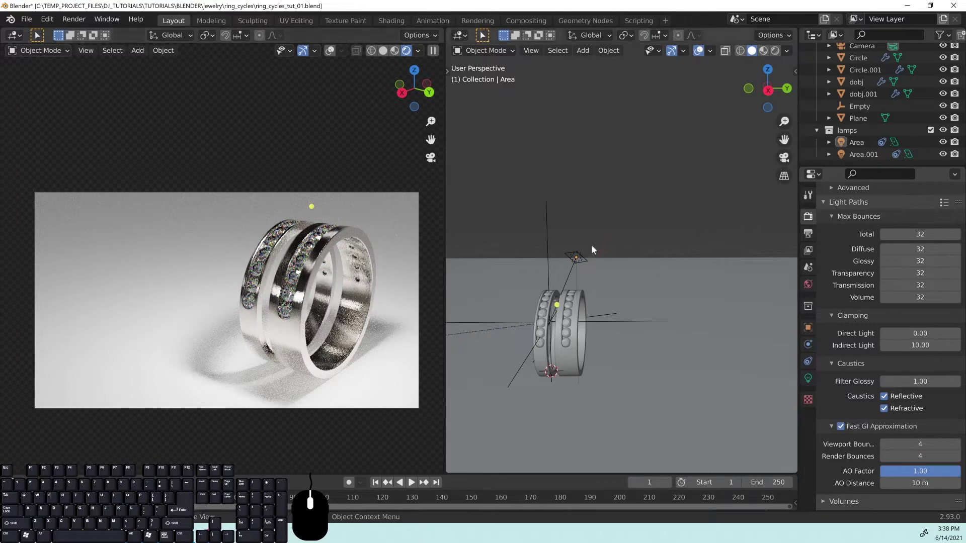
Show the camera view in solid shading, enable Crop to Render Region in the output dimensions and widen the properties area.
key(z)
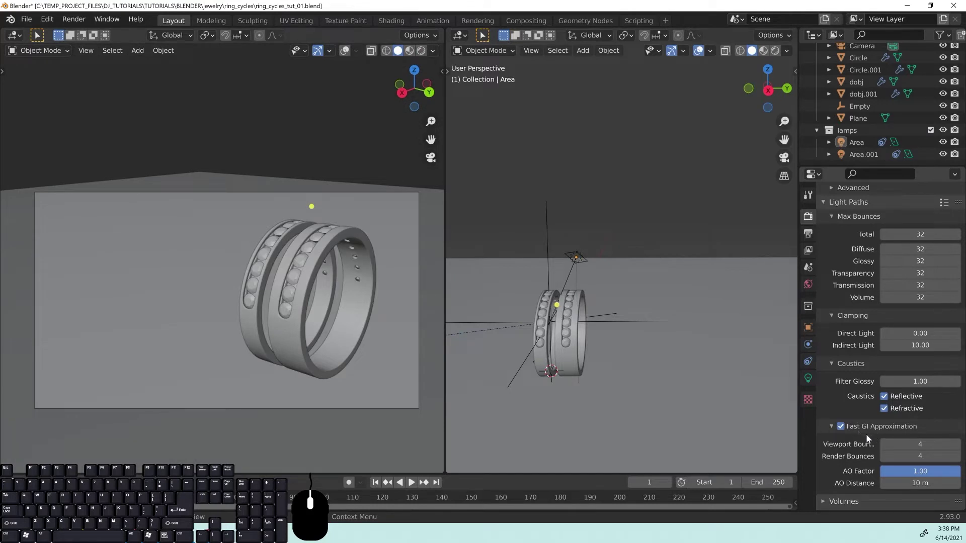
click(808, 236)
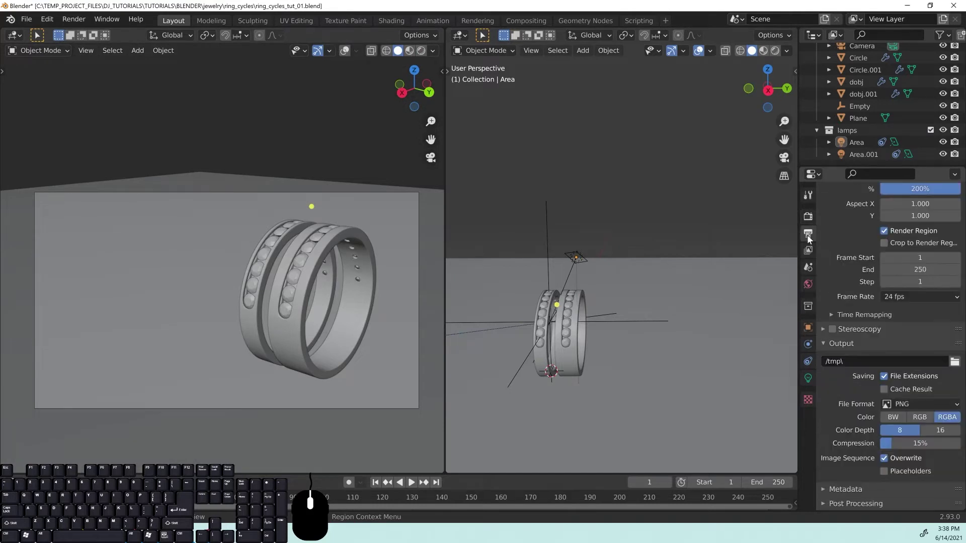
scroll(889, 483, up, 3)
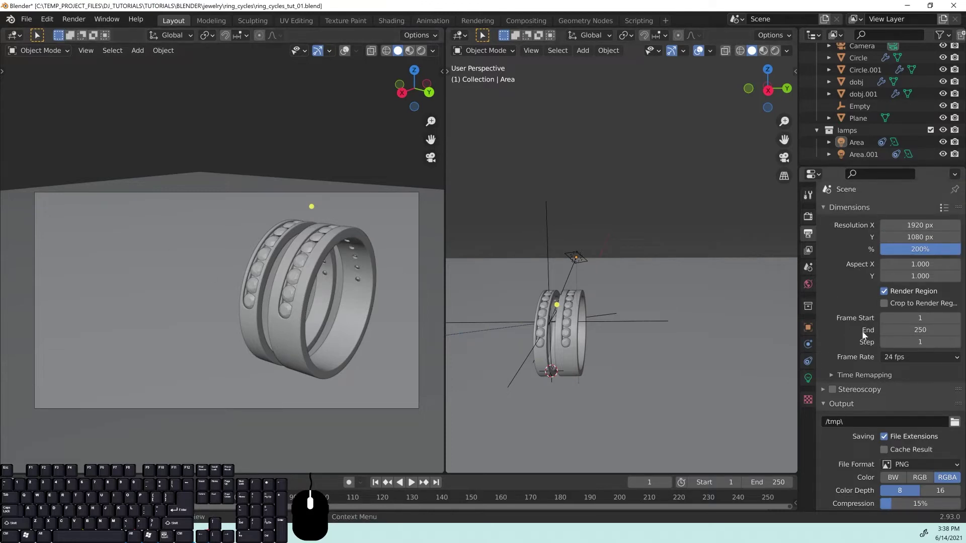
scroll(876, 421, down, 3)
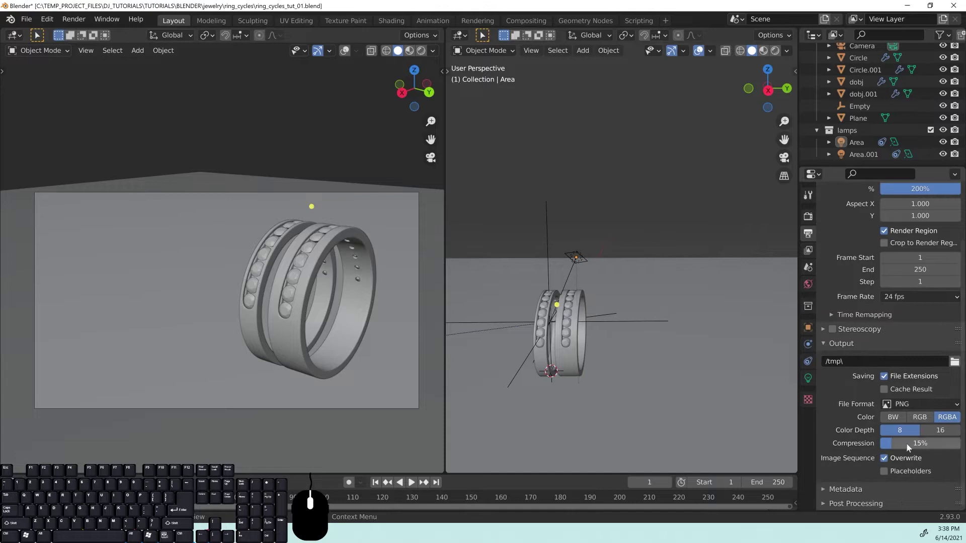
click(838, 344)
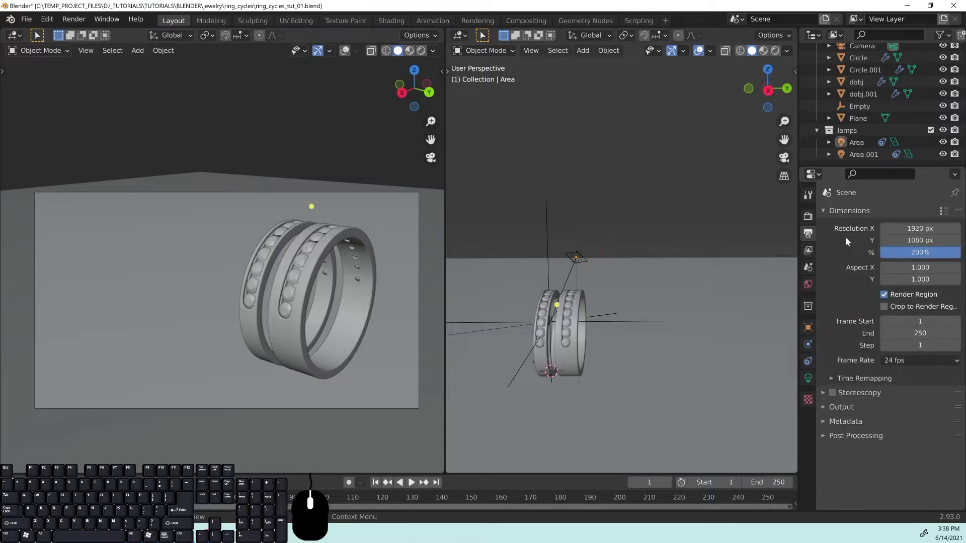
click(845, 214)
click(846, 211)
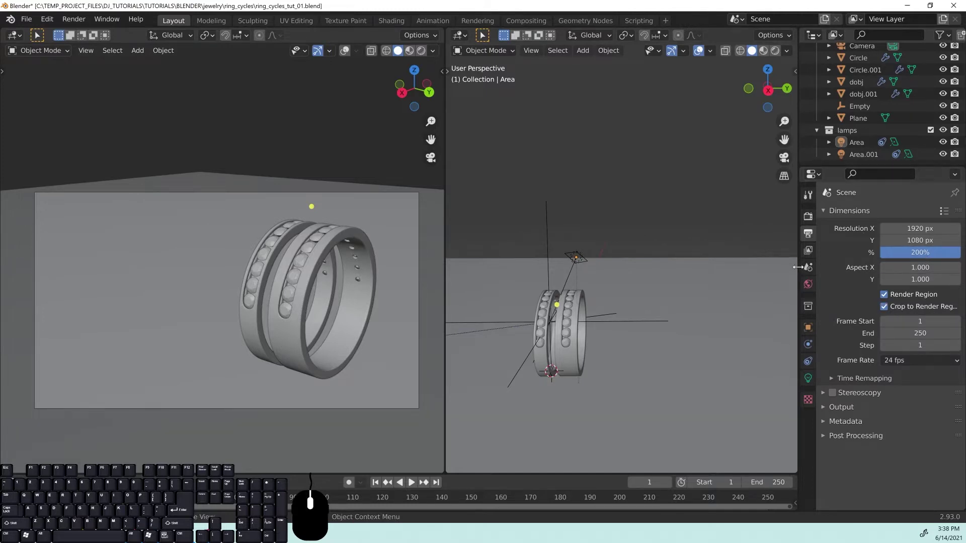
drag(798, 267, 714, 267)
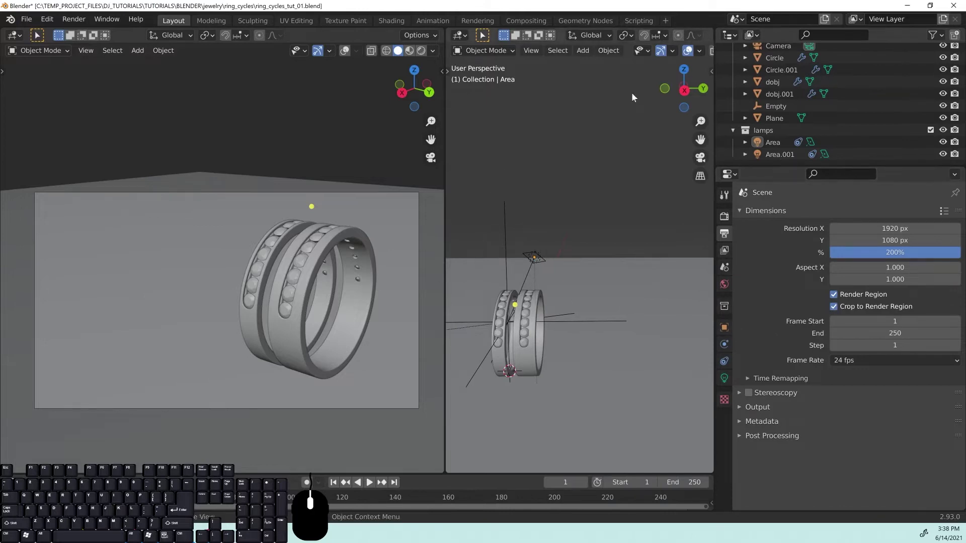
Select the camera and shrink the render region to a small area over the front ring's lower diamonds.
scroll(782, 71, up, 2)
click(775, 62)
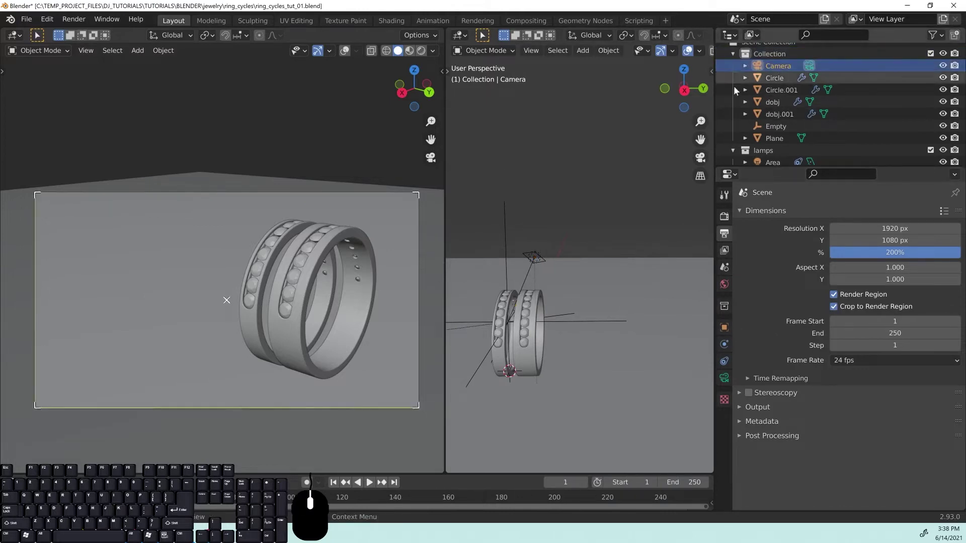
drag(36, 194, 255, 221)
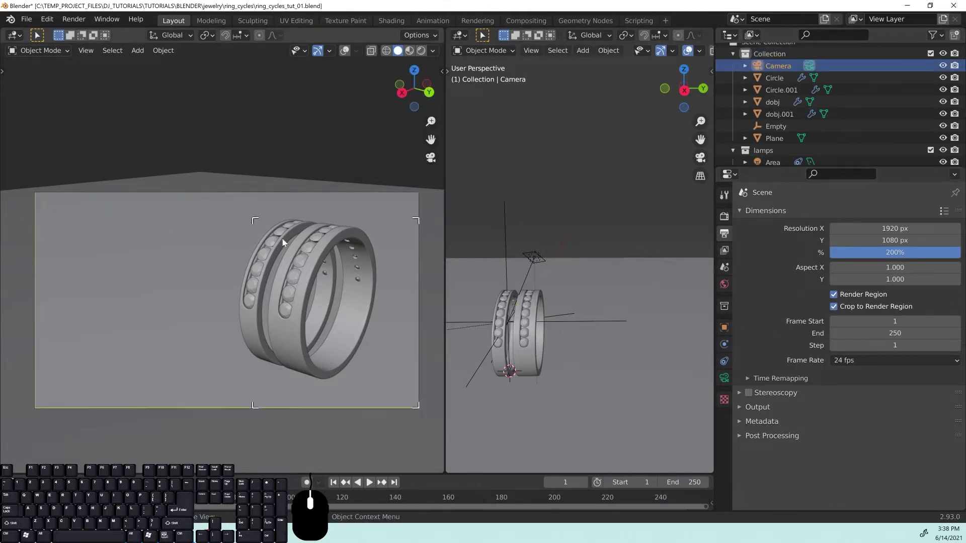
drag(417, 405, 307, 305)
scroll(274, 191, up, 3)
drag(276, 191, 345, 259)
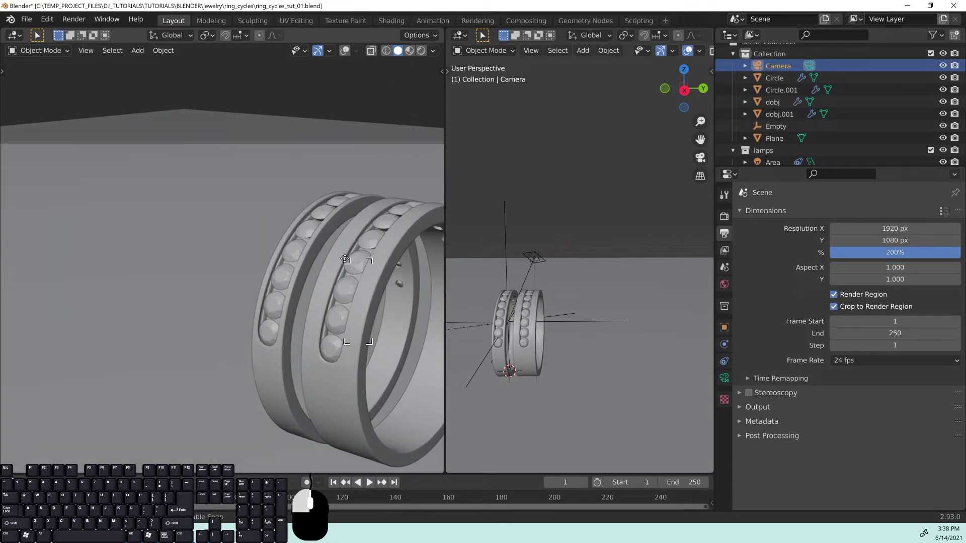
drag(312, 294, 311, 294)
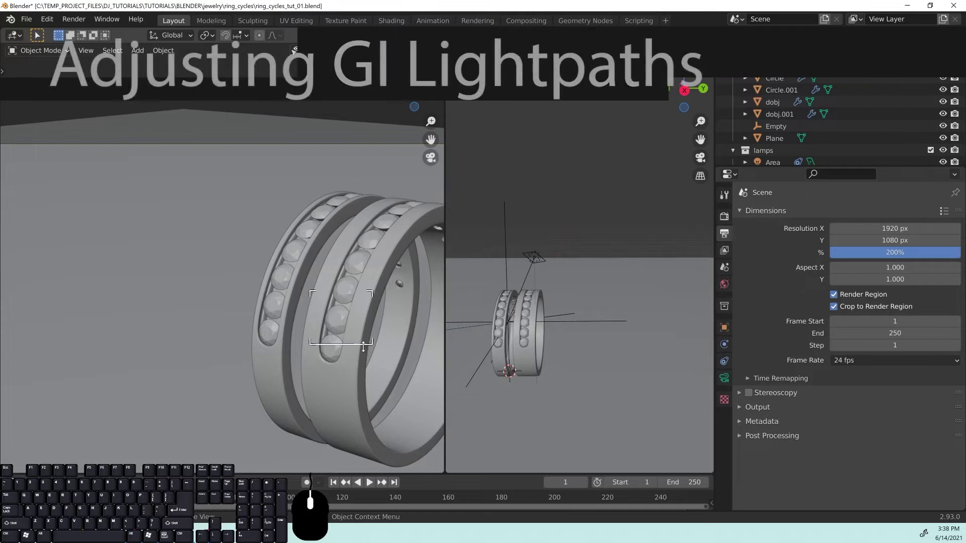
Fit the render region's edges around the front ring's lowest diamonds and show the camera view in rendered shading.
scroll(363, 346, up, 3)
shift+middle_drag(363, 346, 183, 275)
scroll(246, 314, up, 3)
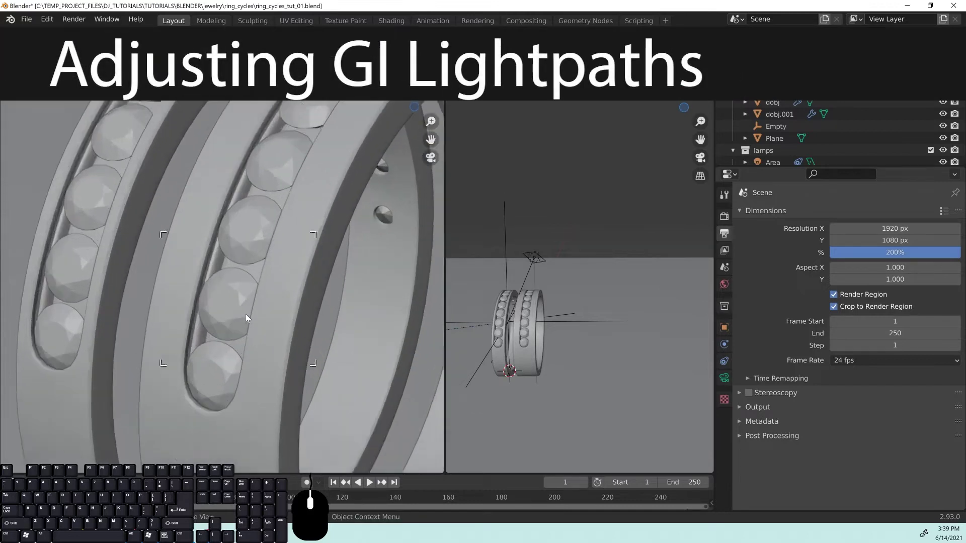
scroll(245, 314, up, 1)
shift+middle_drag(296, 326, 261, 292)
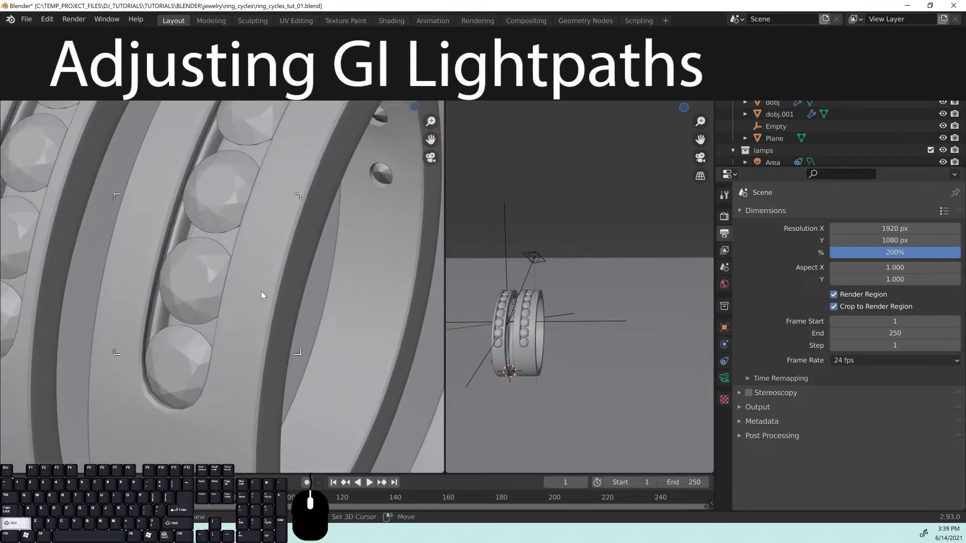
drag(258, 353, 258, 377)
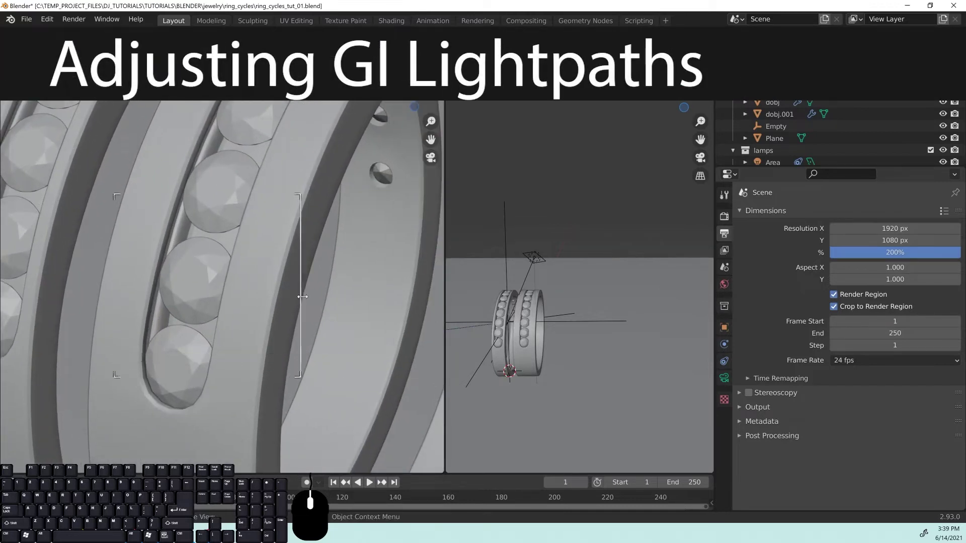
drag(302, 296, 284, 297)
key(z)
click(222, 228)
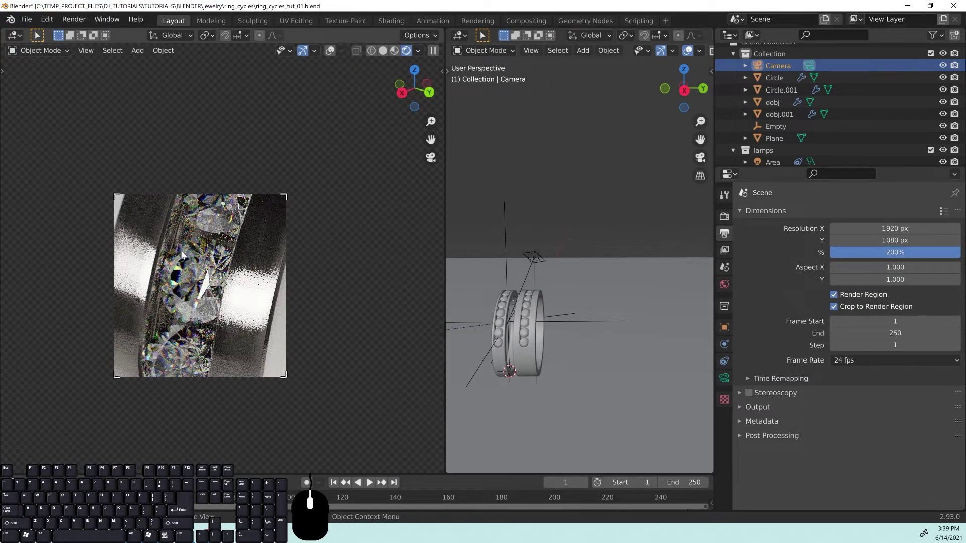
scroll(209, 311, up, 2)
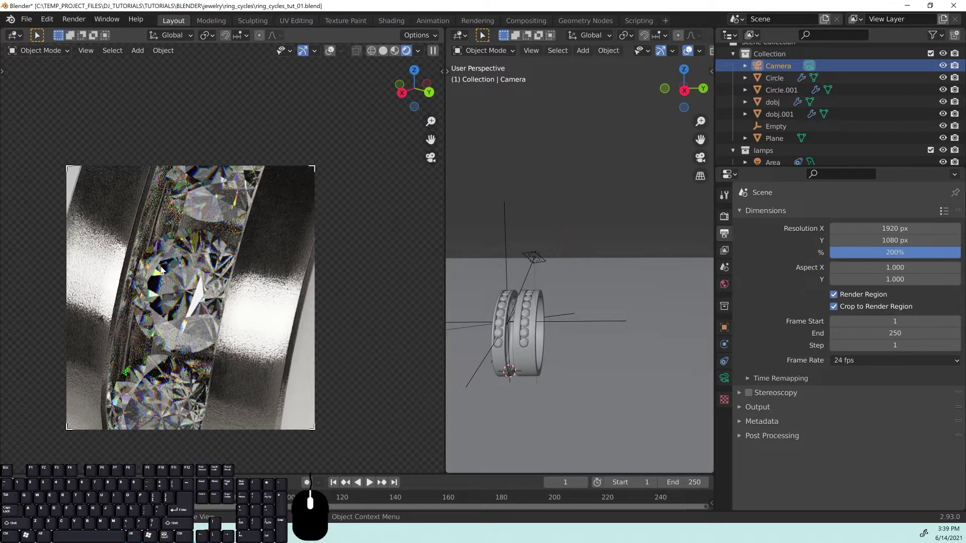
Raise the Fast GI Approximation viewport bounces to 15 in the Cycles light path settings.
click(724, 217)
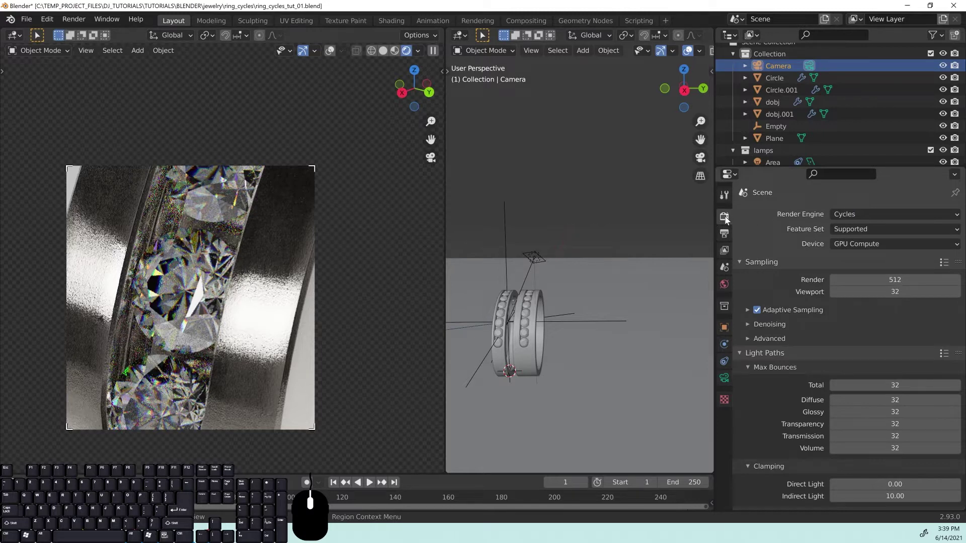
scroll(777, 380, down, 5)
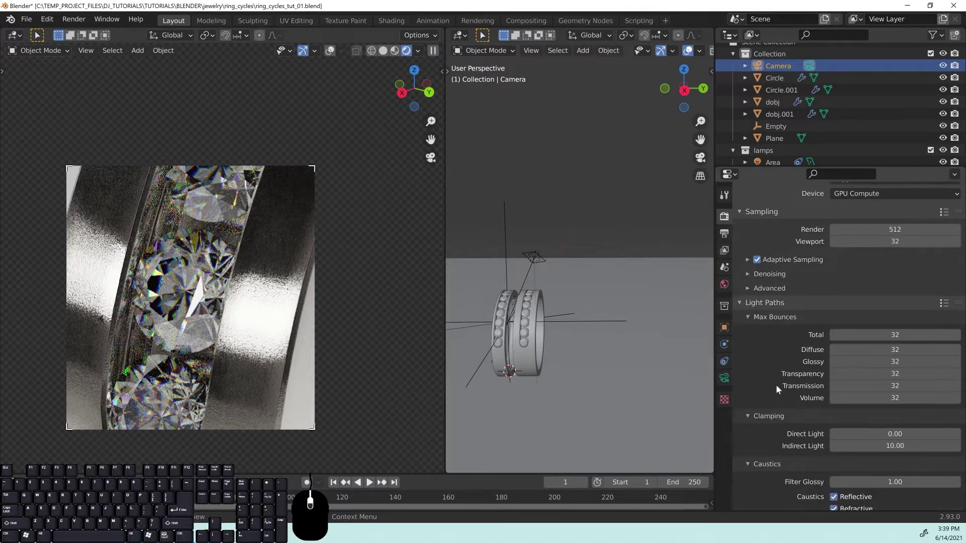
scroll(785, 378, down, 5)
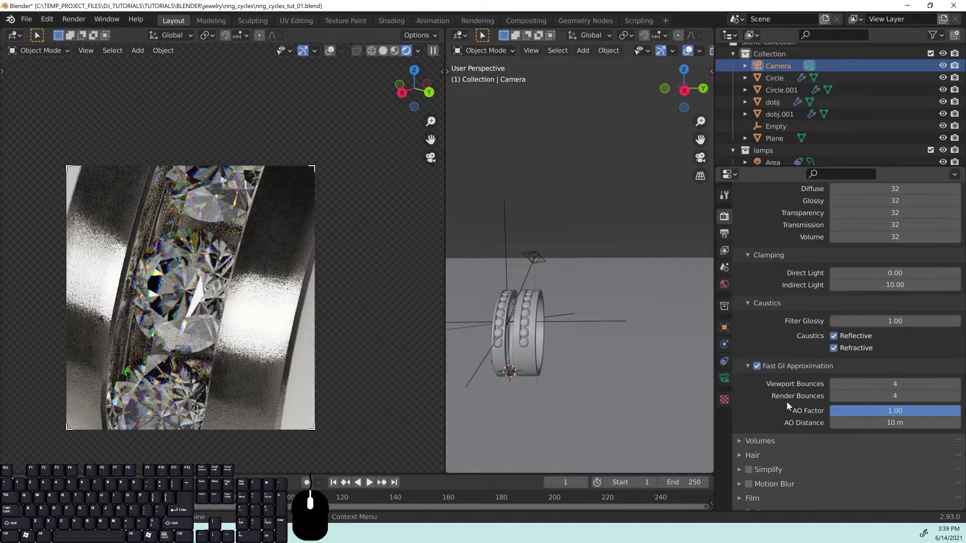
click(956, 385)
click(957, 384)
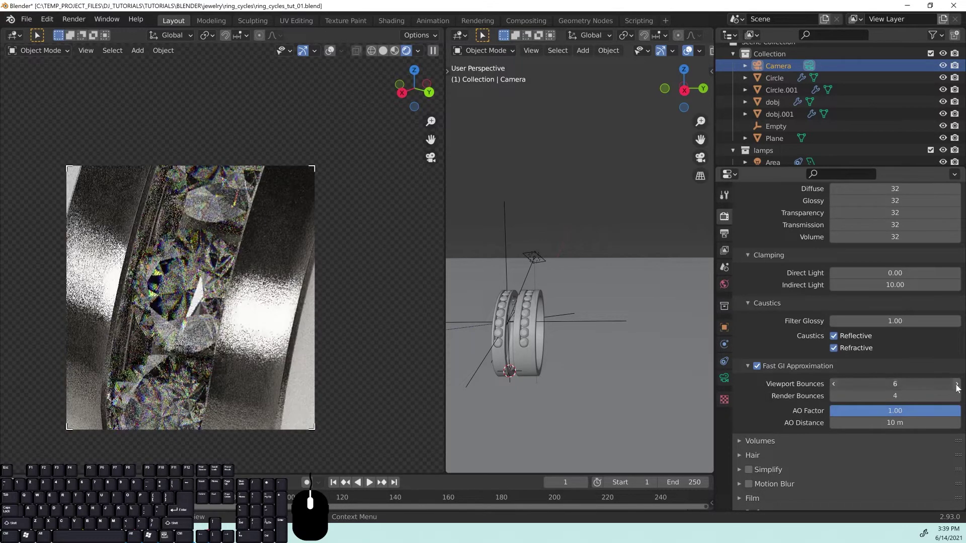
click(957, 384)
click(957, 384)
click(957, 384)
click(957, 384)
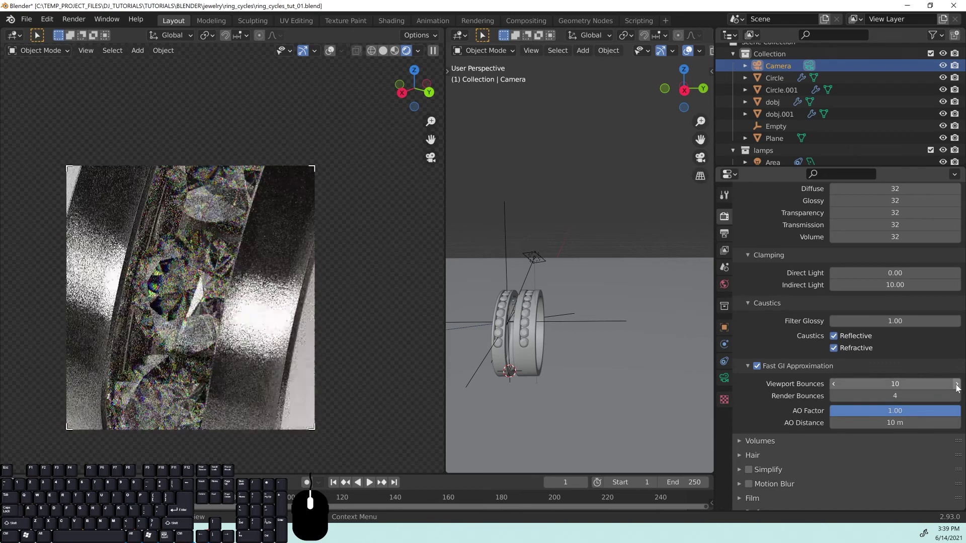
click(957, 385)
click(956, 385)
click(956, 384)
click(956, 384)
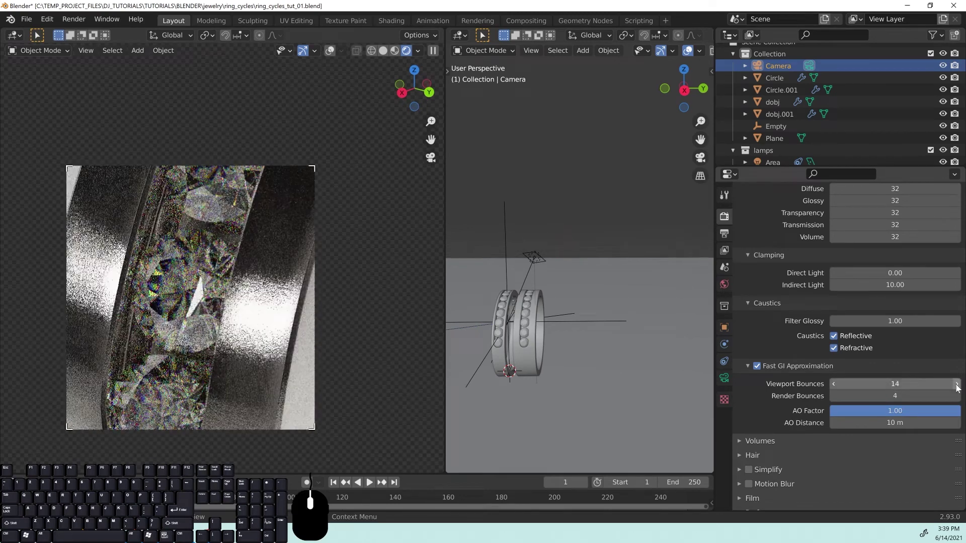
click(957, 384)
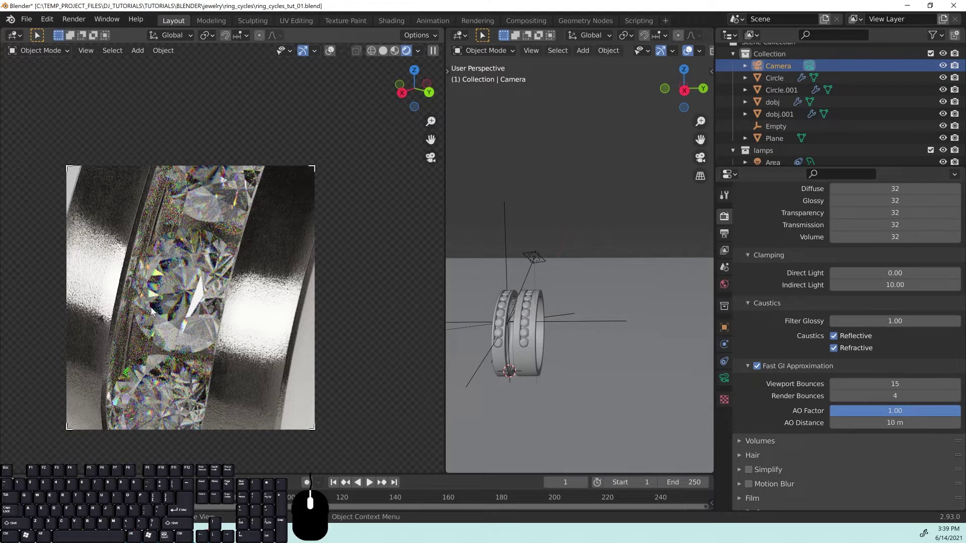
Try 19 viewport bounces for Fast GI Approximation on the diamond close-up.
click(956, 384)
click(957, 384)
click(957, 384)
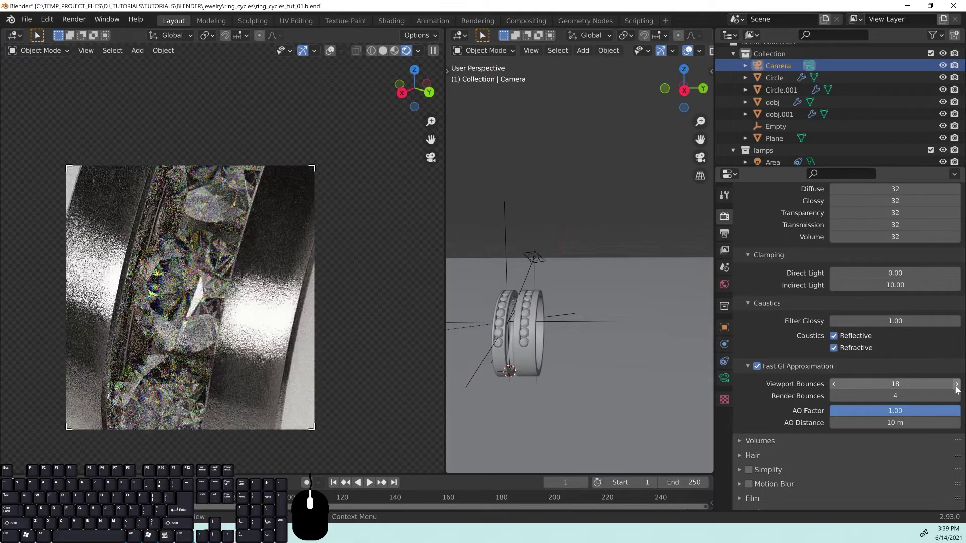
click(956, 384)
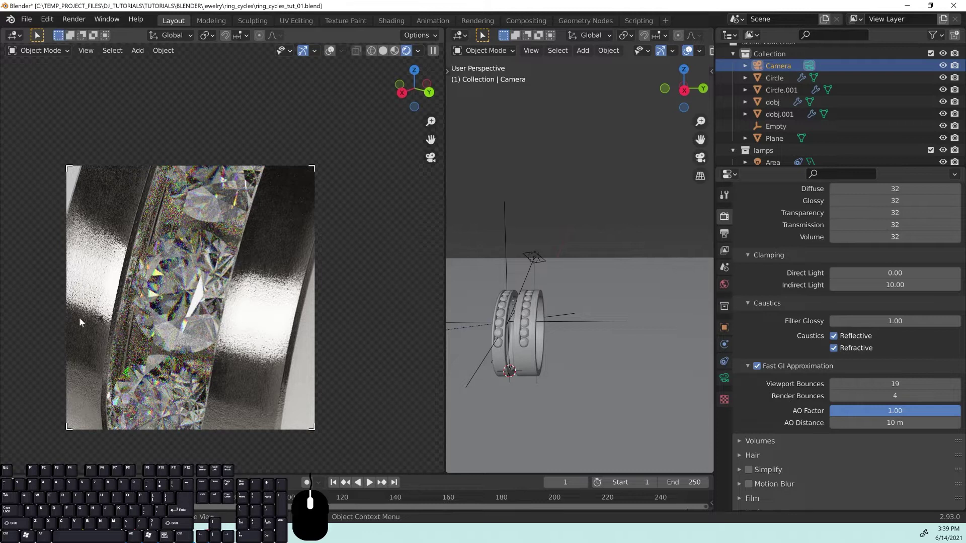
Bring the Fast GI Approximation viewport bounces down to 16.
click(834, 384)
click(833, 384)
click(833, 385)
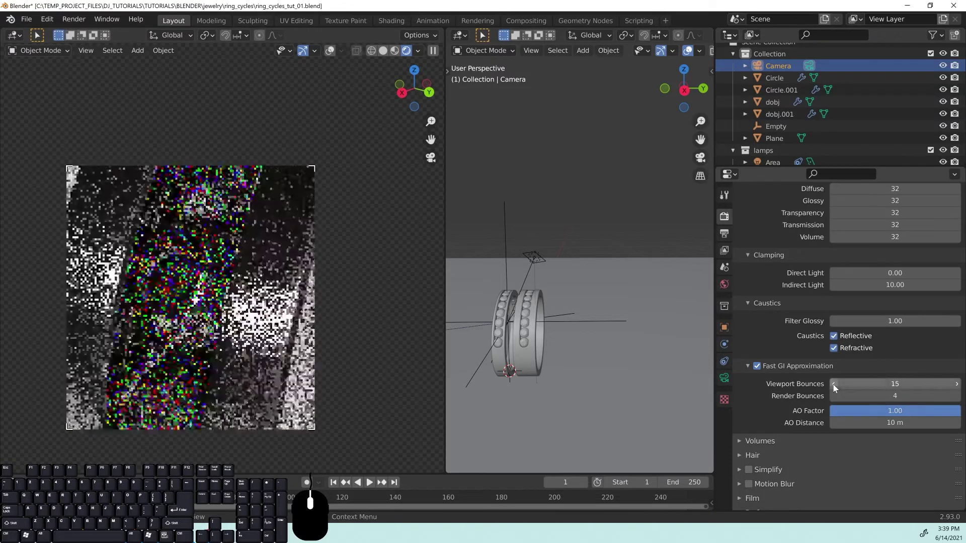
click(833, 385)
click(833, 385)
click(958, 384)
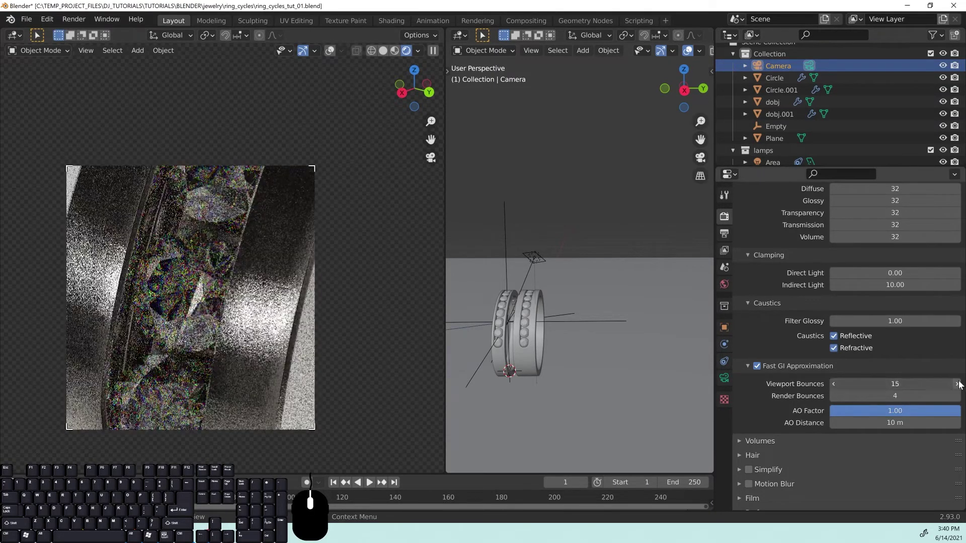
click(959, 384)
Set the Fast GI Approximation render bounces to 0.
click(955, 396)
click(955, 396)
click(956, 396)
click(955, 396)
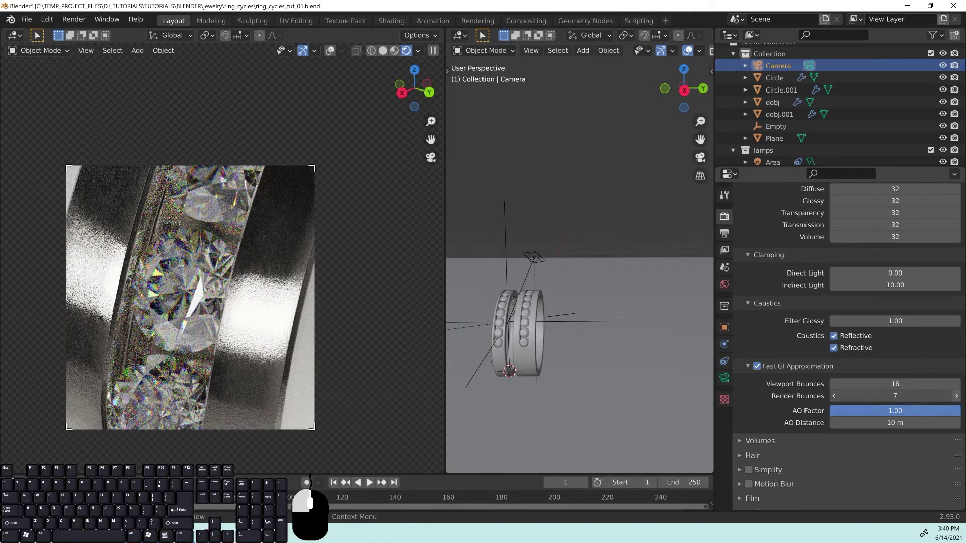
click(916, 399)
text(0)
key(Return)
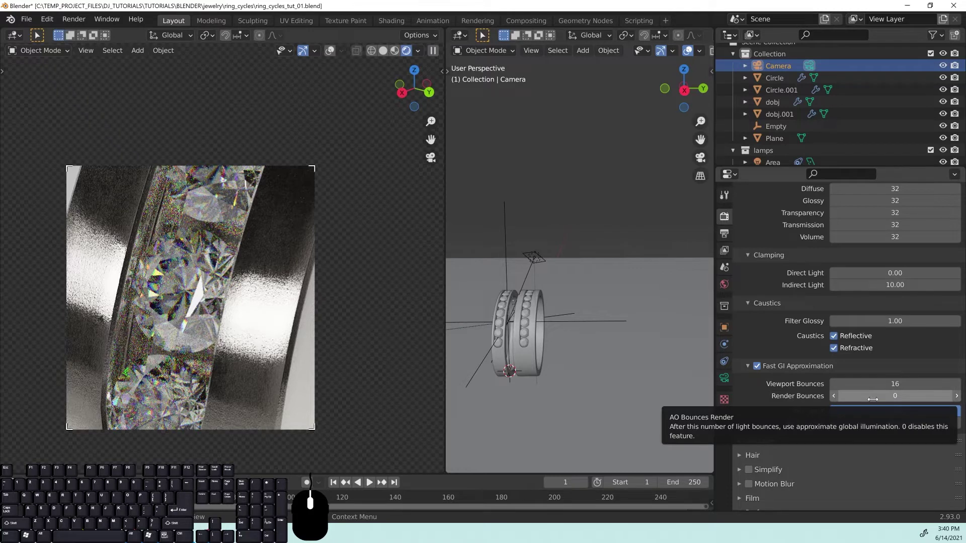
Set the Fast GI Approximation render bounces to 16 and save the file.
click(956, 395)
click(955, 396)
click(956, 395)
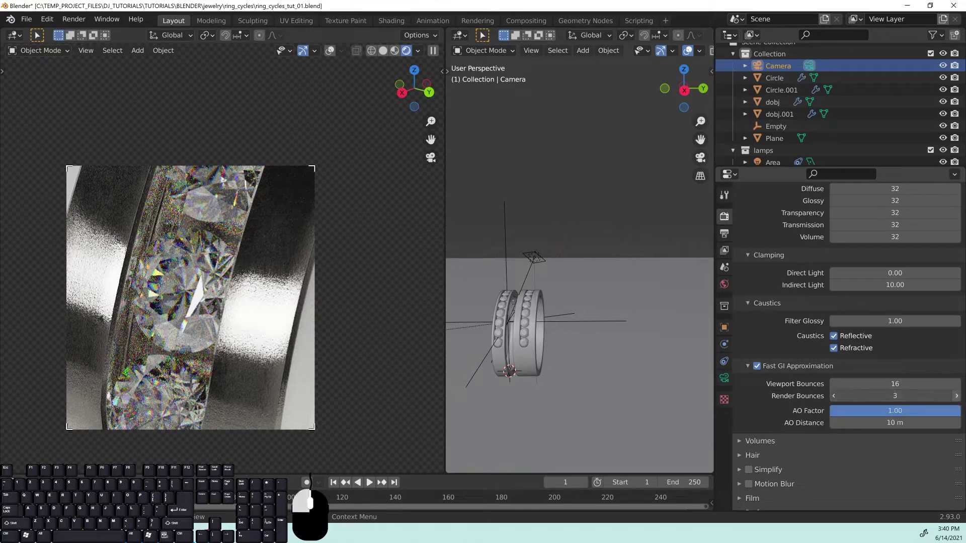
click(955, 395)
click(956, 395)
click(956, 396)
click(955, 396)
click(955, 395)
drag(895, 396, 905, 396)
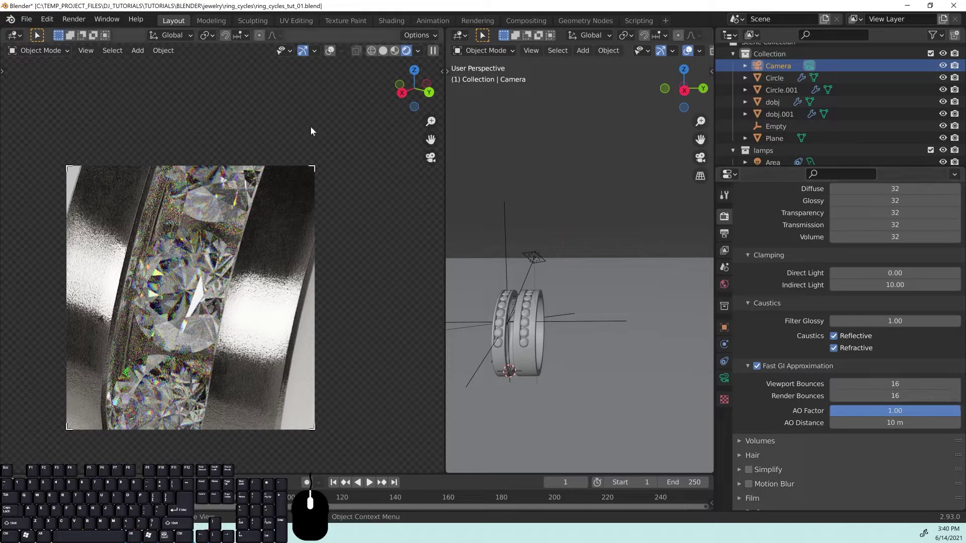
key(ctrl+s)
Switch the camera viewport to Solid shading and redraw the render region around the entire camera frame.
scroll(220, 252, down, 10)
key(z)
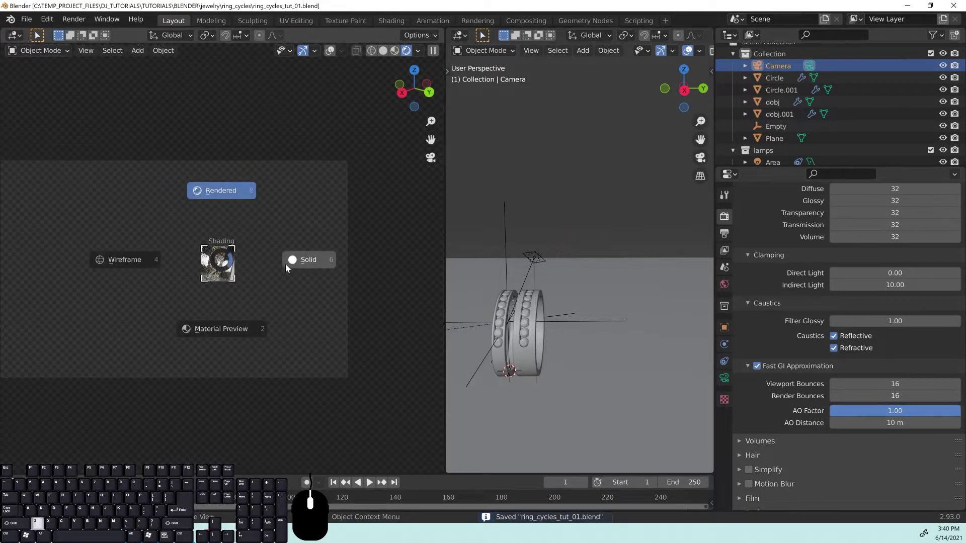
click(309, 261)
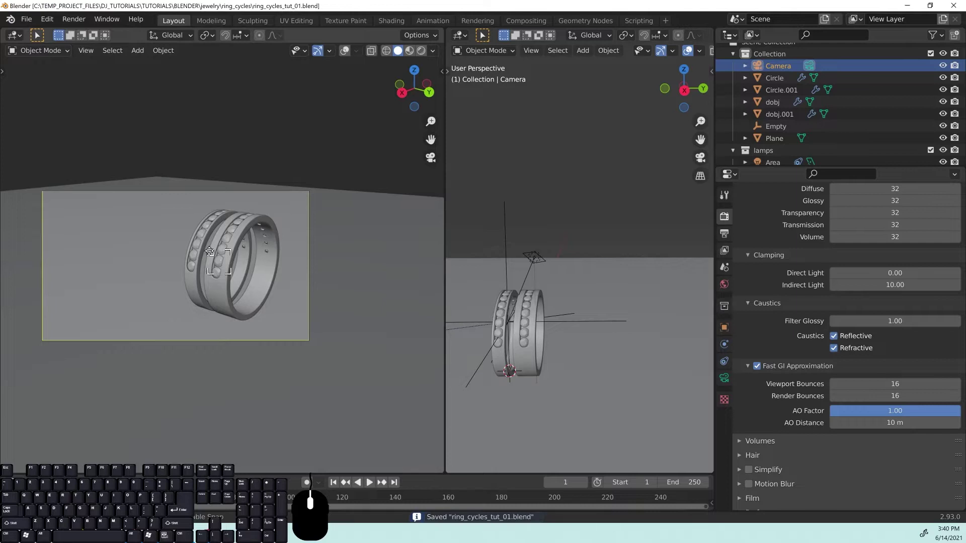
drag(44, 193, 284, 341)
drag(230, 308, 317, 311)
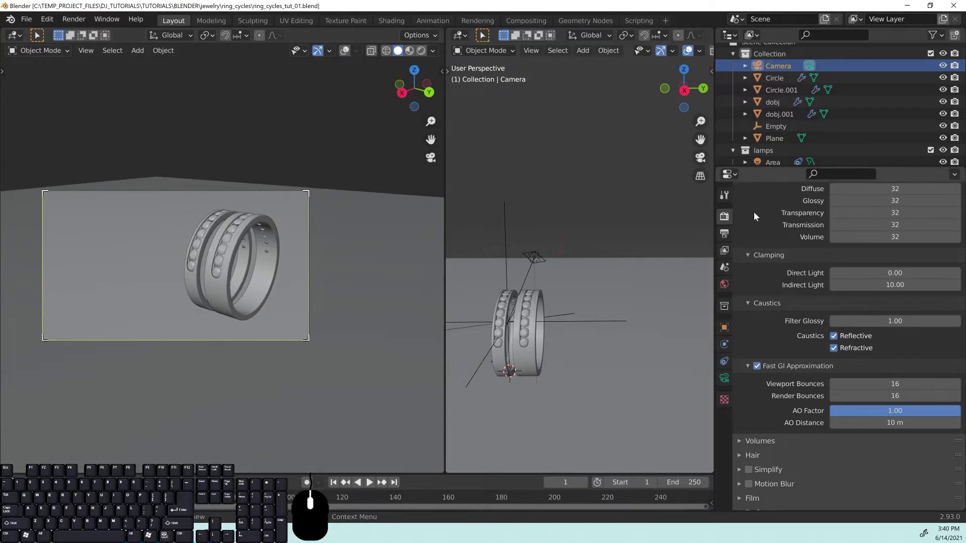
Turn off Crop to Render Region in the output dimensions and preview the full frame in Rendered shading.
click(724, 233)
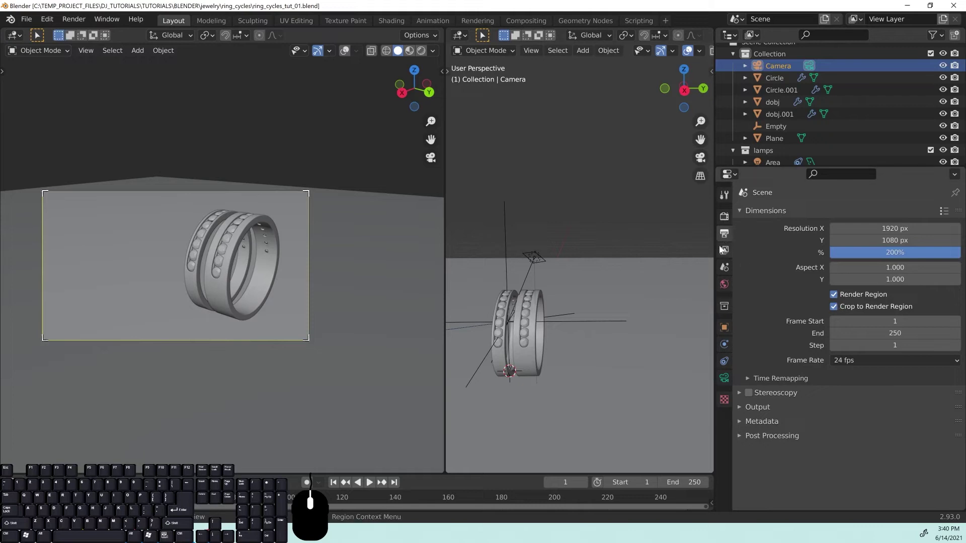
click(833, 306)
key(z)
click(161, 197)
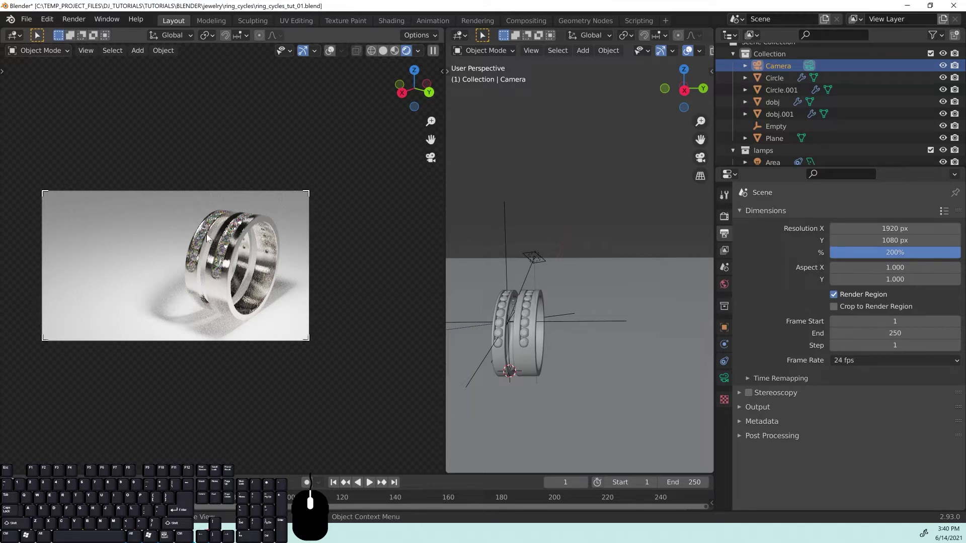
Lock the camera to the view and slightly shift the framing of the rings.
key(n)
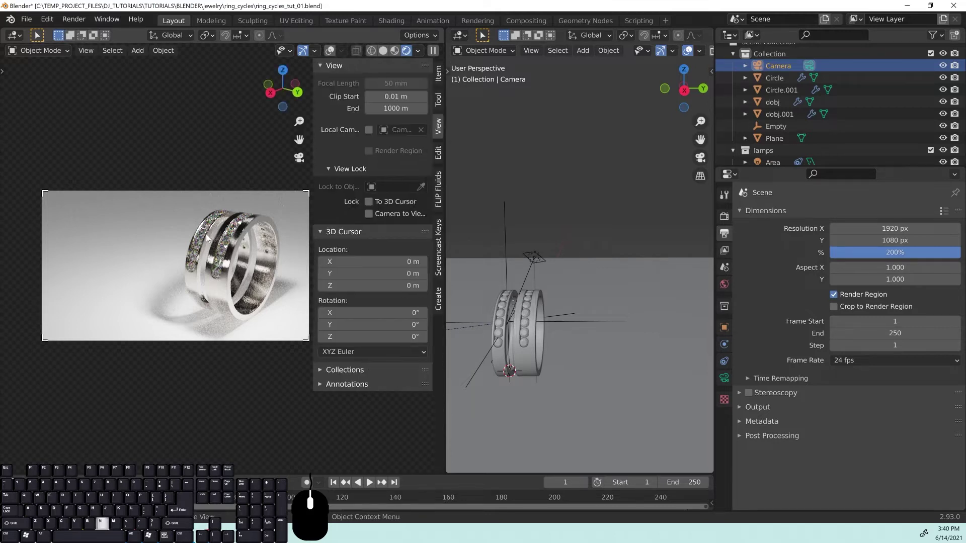
click(369, 215)
key(n)
middle_drag(225, 268, 242, 276)
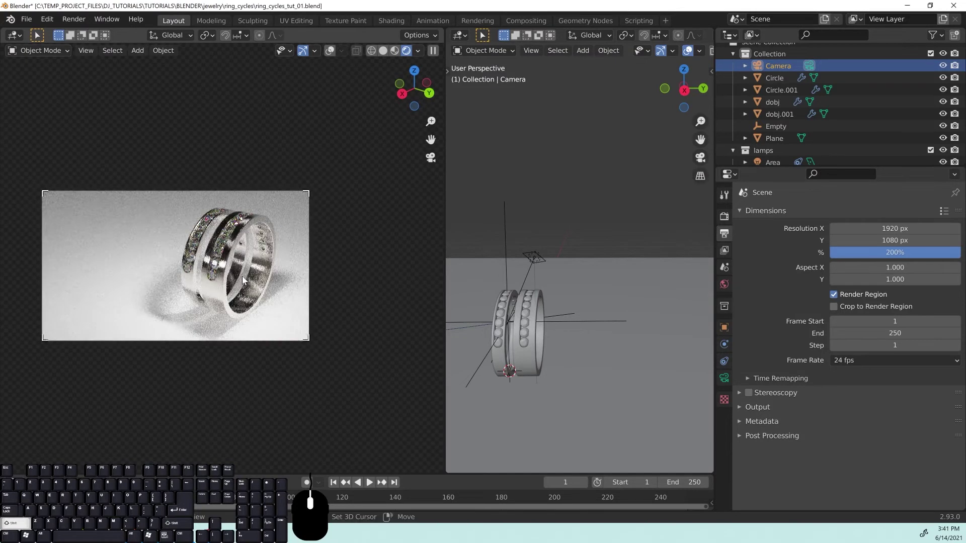
Save the file, switch the camera viewport to Solid shading and render the full image.
key(ctrl+s)
key(z)
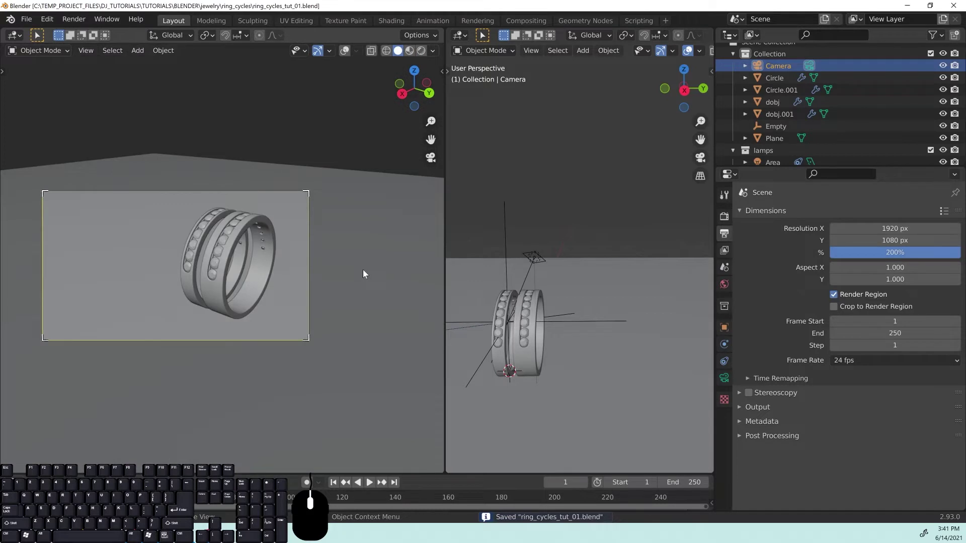
key(F12)
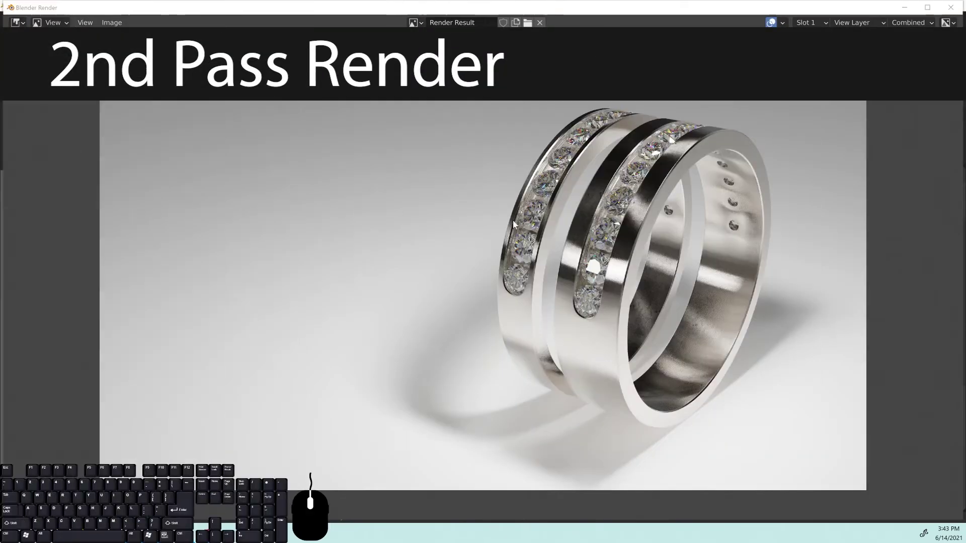
Examine the render up close, checking the diamonds, the inner bands' reflections, the floor and the shadows.
scroll(586, 206, up, 2)
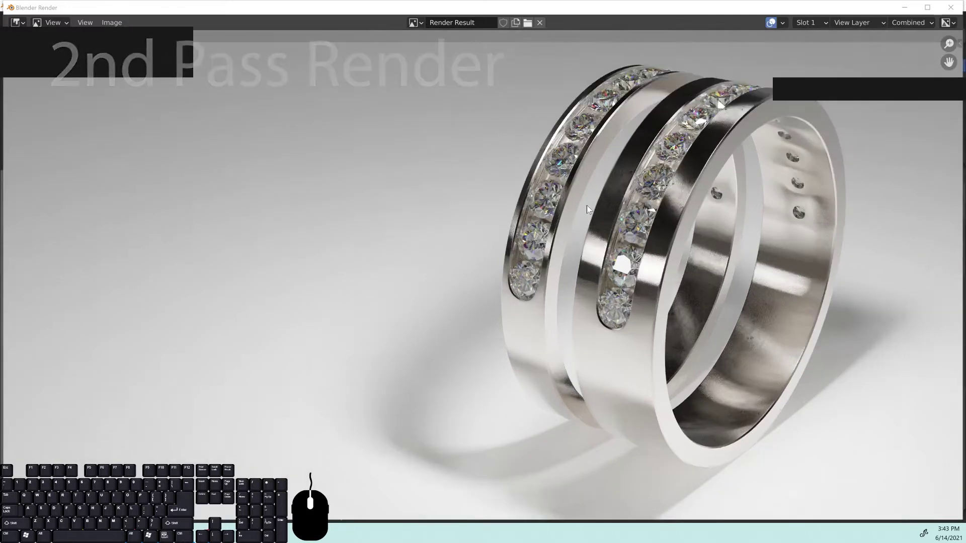
middle_drag(737, 252, 720, 252)
scroll(721, 252, down, 1)
scroll(662, 293, up, 5)
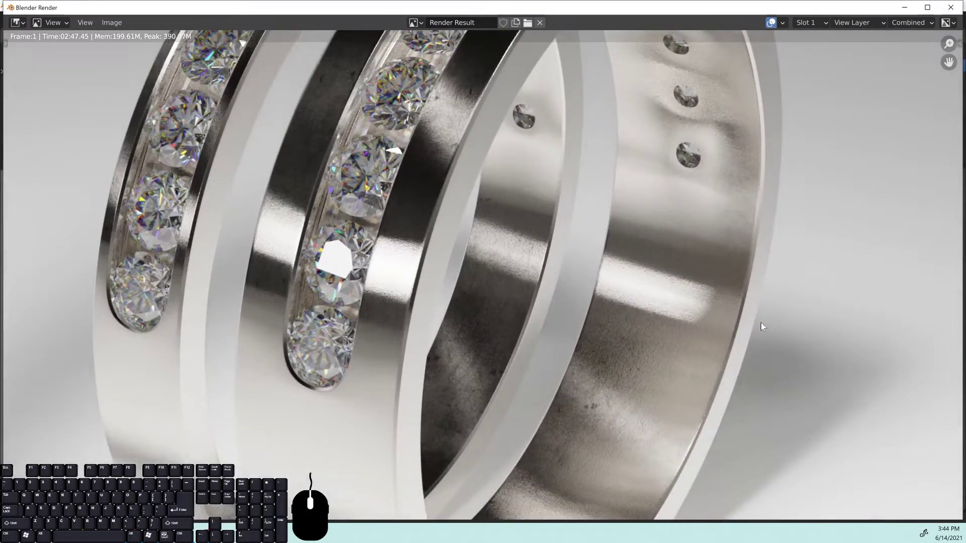
middle_drag(462, 192, 486, 327)
middle_drag(461, 191, 461, 308)
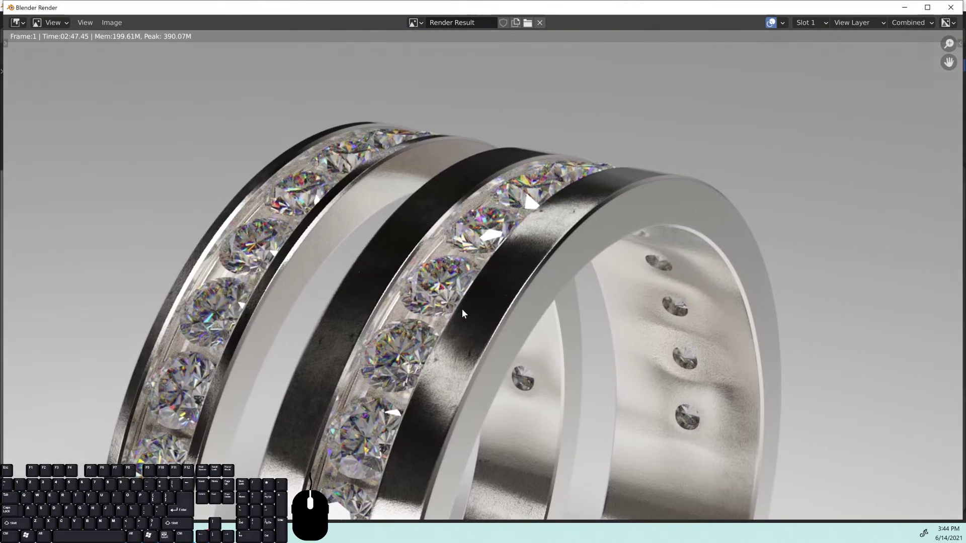
scroll(472, 261, up, 3)
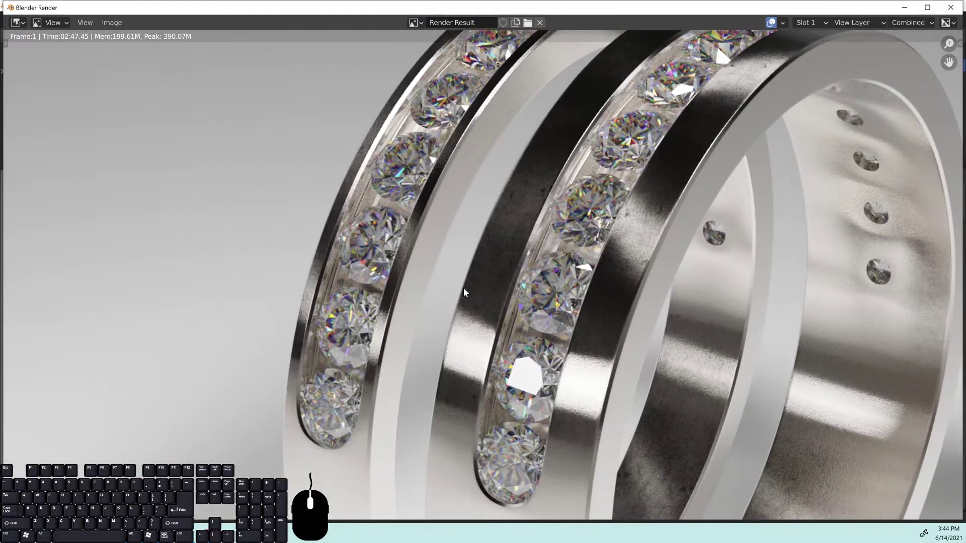
scroll(493, 203, down, 3)
scroll(622, 188, up, 4)
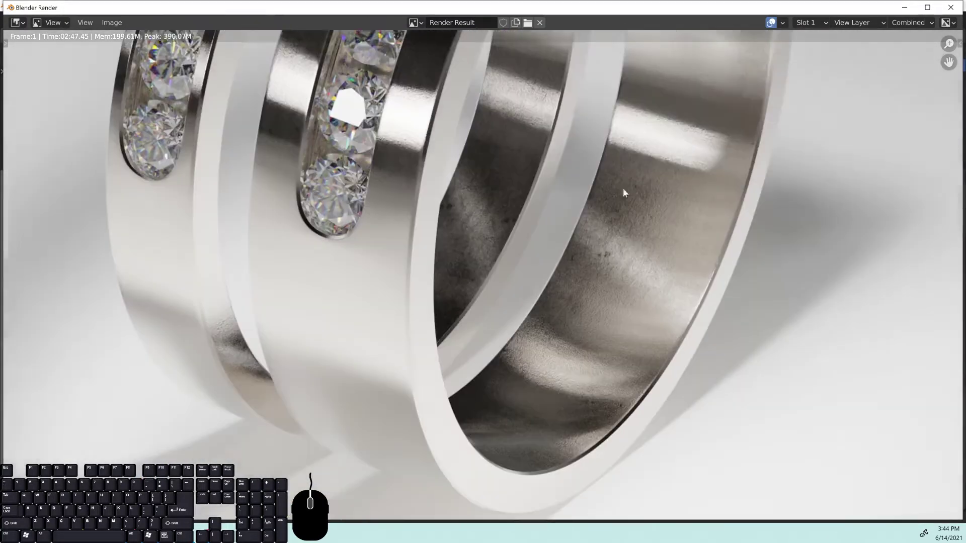
scroll(662, 390, up, 1)
scroll(453, 277, down, 2)
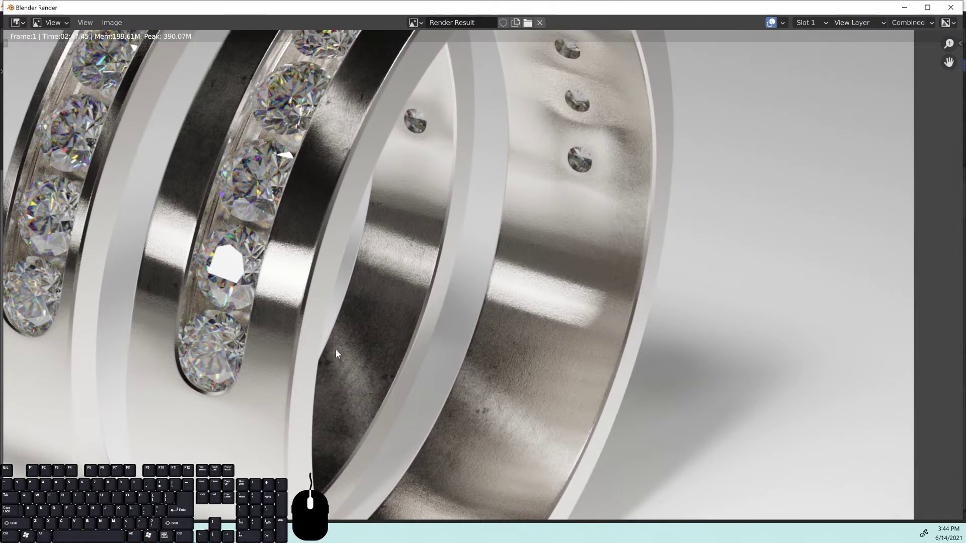
middle_drag(543, 342, 508, 306)
middle_drag(557, 188, 524, 322)
middle_drag(523, 380, 425, 31)
middle_drag(487, 253, 521, 167)
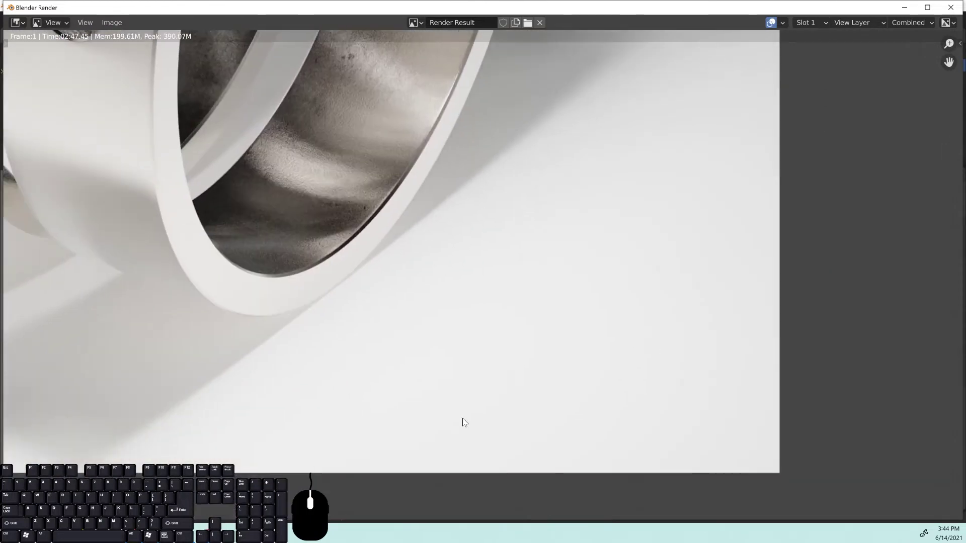
middle_drag(265, 268, 313, 312)
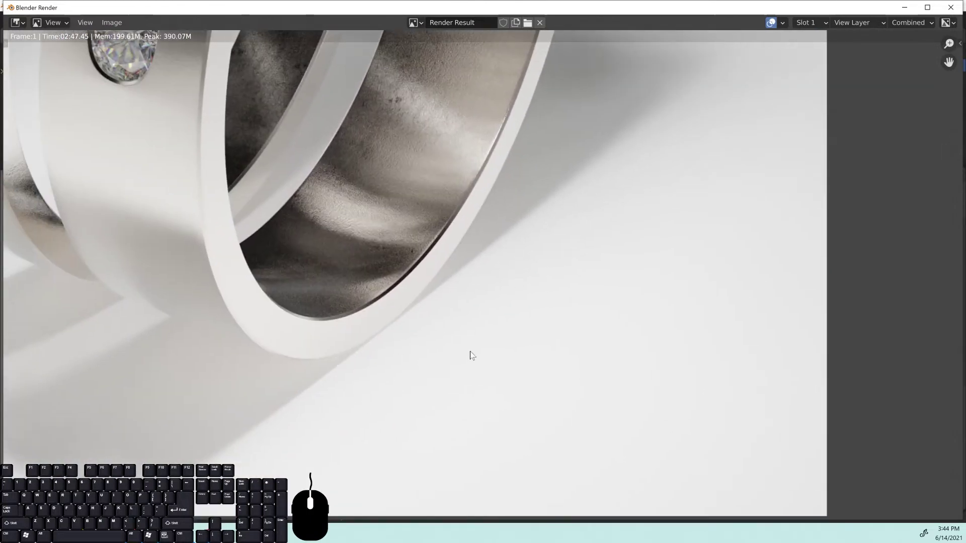
middle_drag(289, 255, 456, 455)
middle_drag(396, 228, 543, 518)
middle_drag(627, 285, 639, 243)
scroll(603, 274, down, 5)
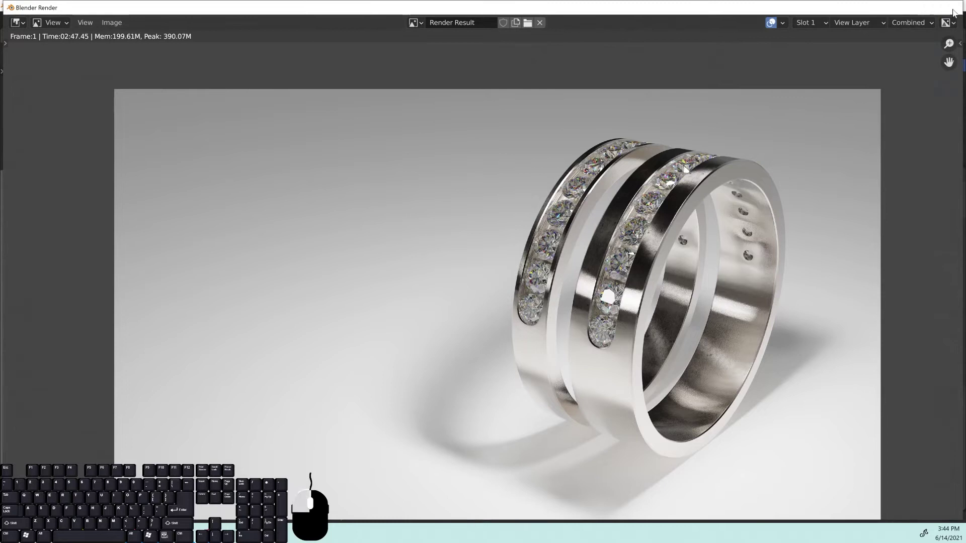
Close the render window and return the camera viewport to Rendered shading.
click(950, 7)
key(z)
click(253, 156)
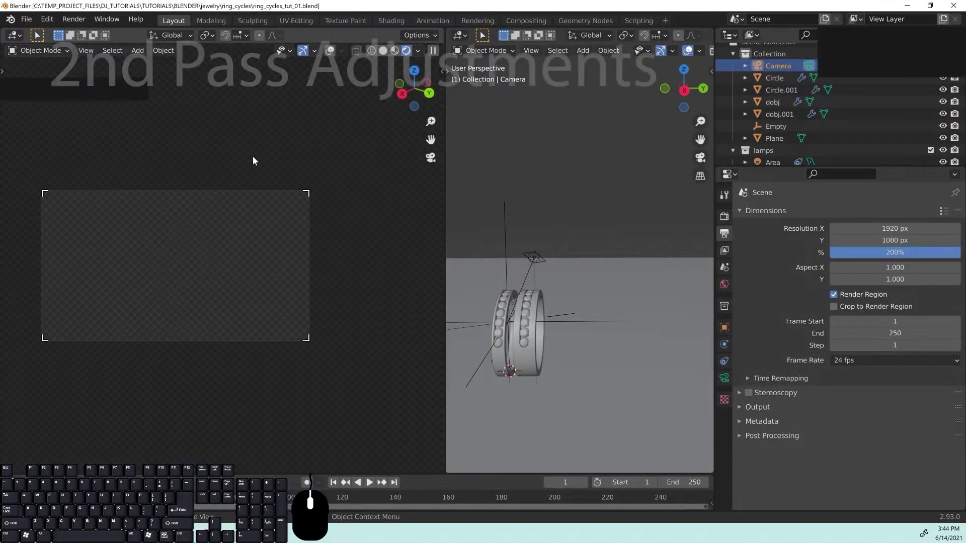
Set the Color Management view transform to False Color to check the scene's exposure.
click(724, 216)
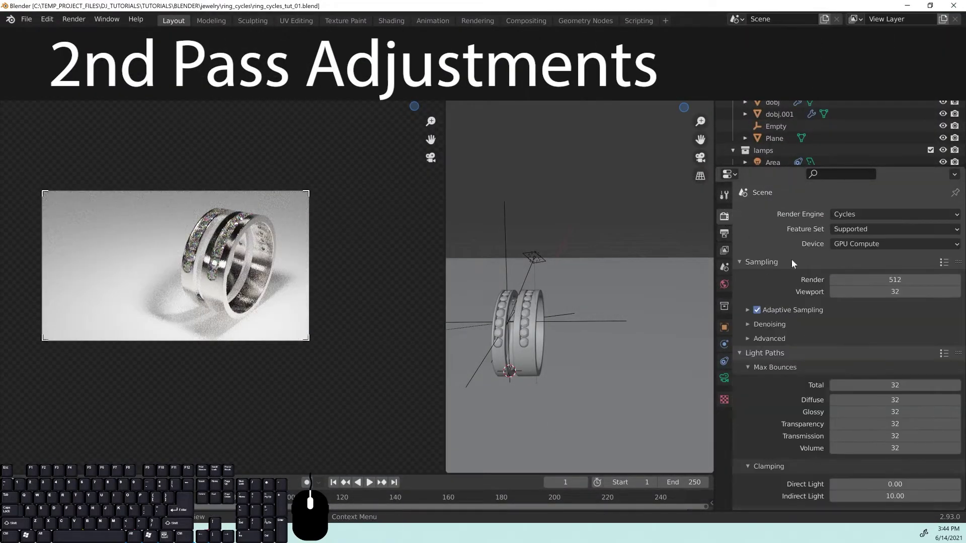
scroll(792, 258, down, 10)
scroll(784, 448, down, 6)
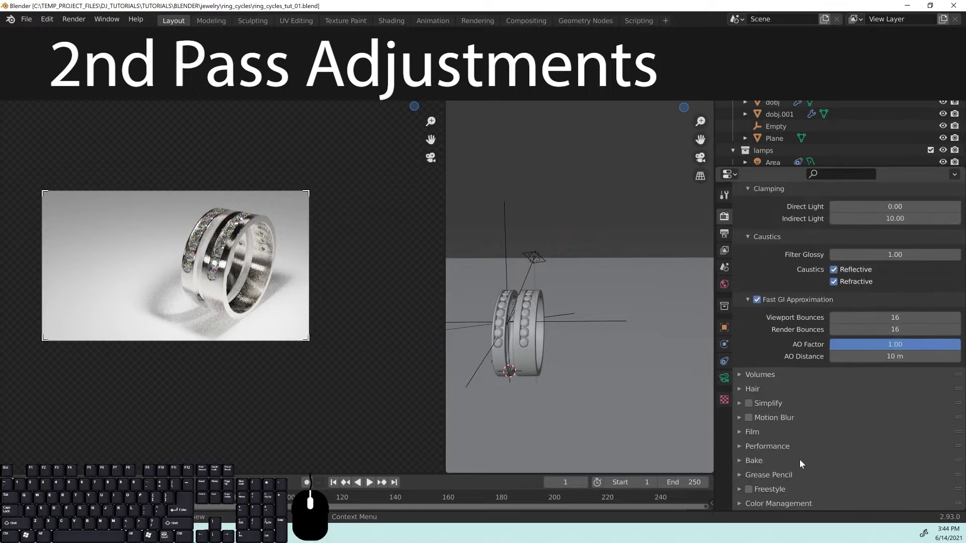
click(751, 505)
scroll(876, 431, down, 5)
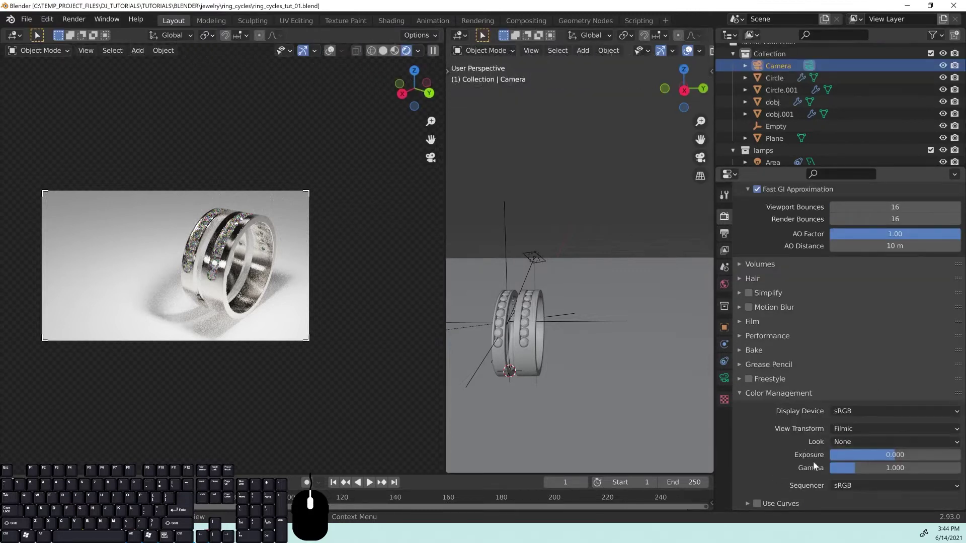
click(895, 428)
click(855, 362)
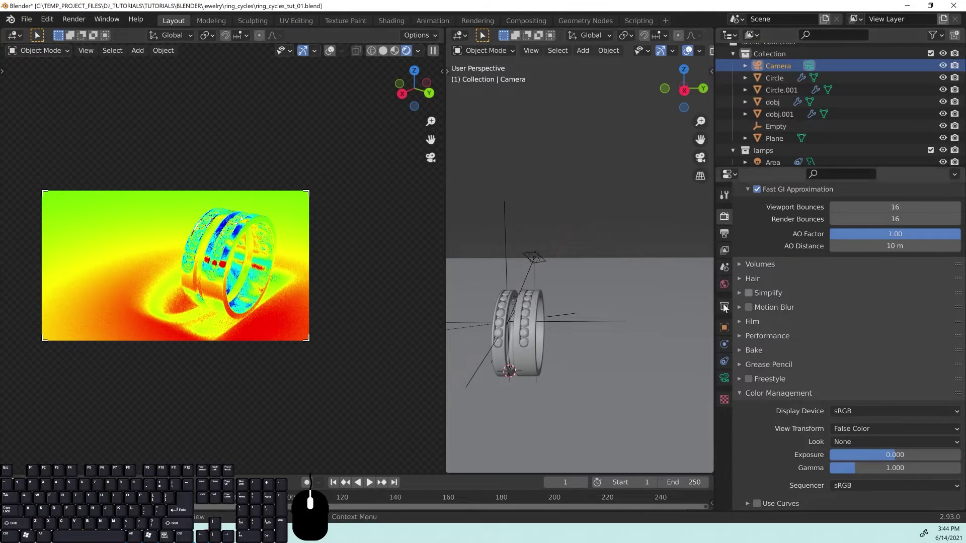
Check the Area.001 light's settings and toggle the Area light's viewport visibility to judge its contribution.
middle_drag(571, 262, 503, 284)
scroll(556, 288, down, 5)
click(477, 243)
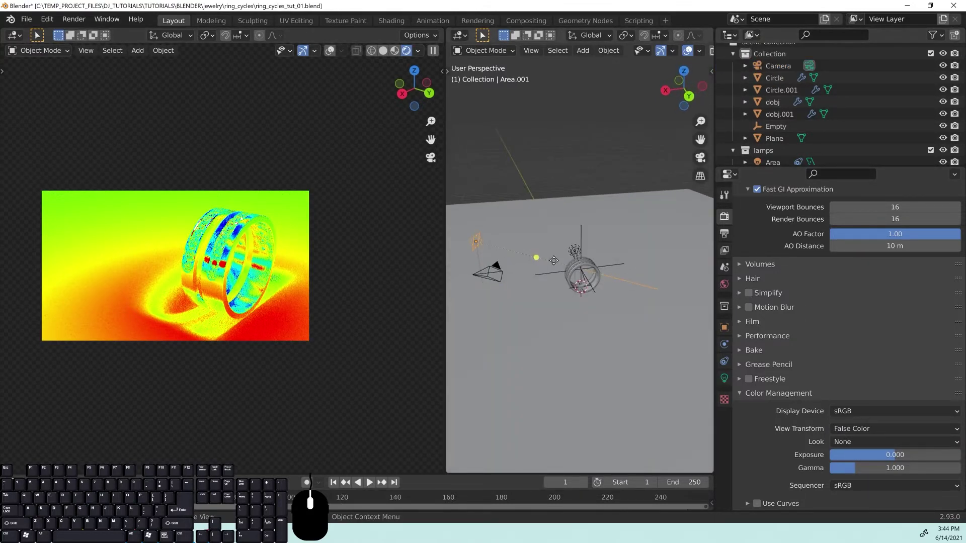
click(724, 376)
scroll(922, 142, down, 2)
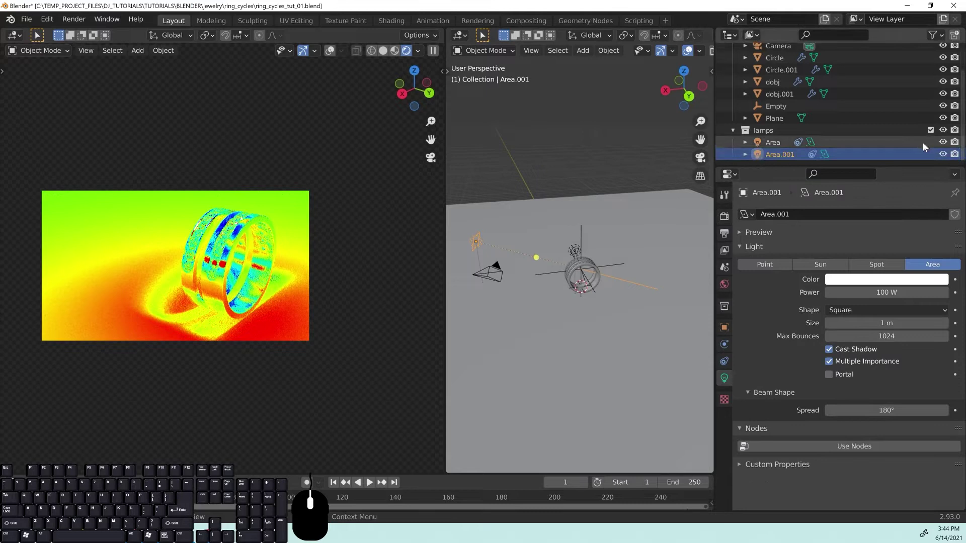
click(942, 143)
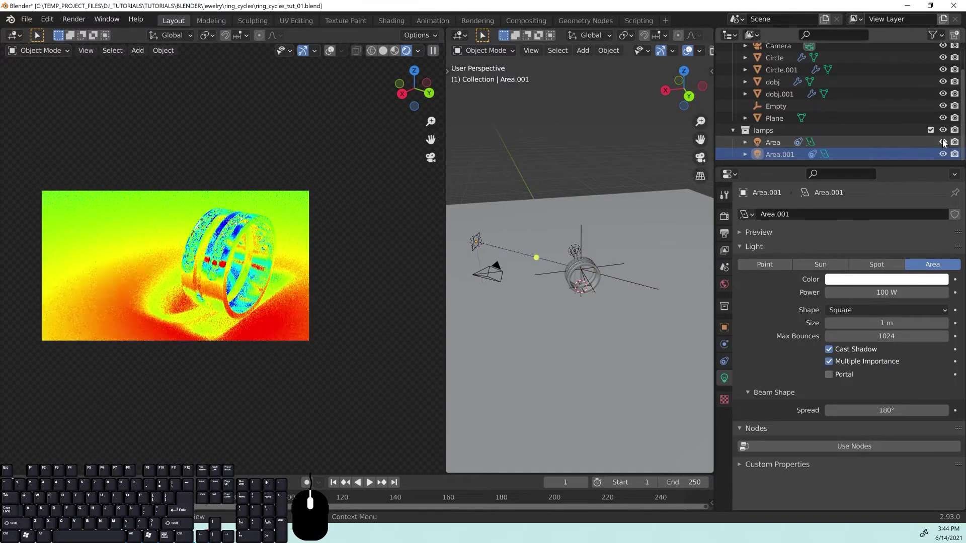
click(943, 142)
Lower the Area light's power to 200 W.
click(771, 142)
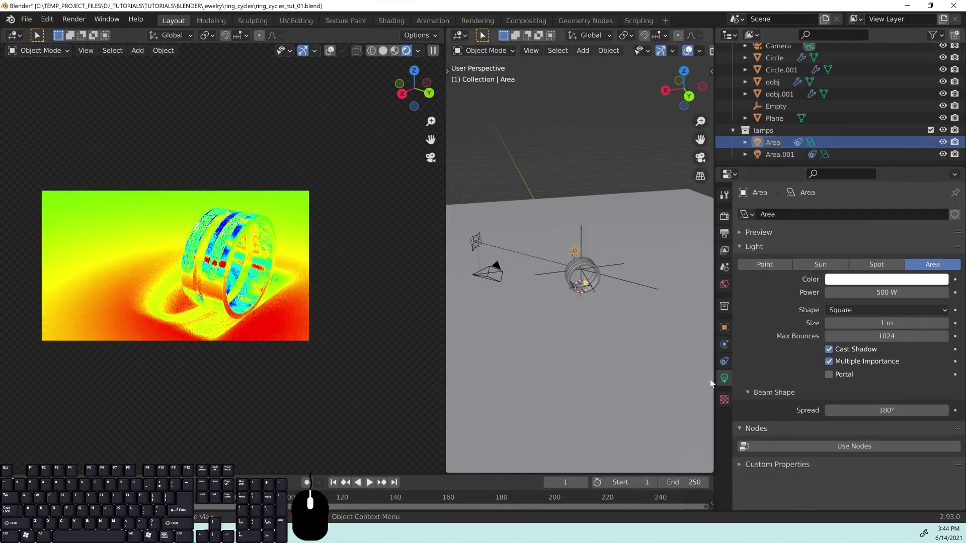
click(886, 293)
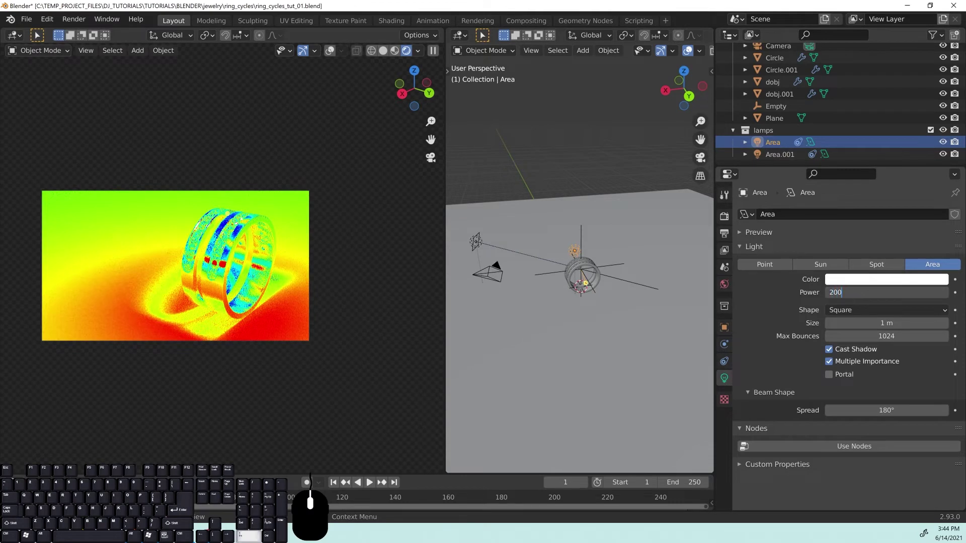
text(200)
key(Return)
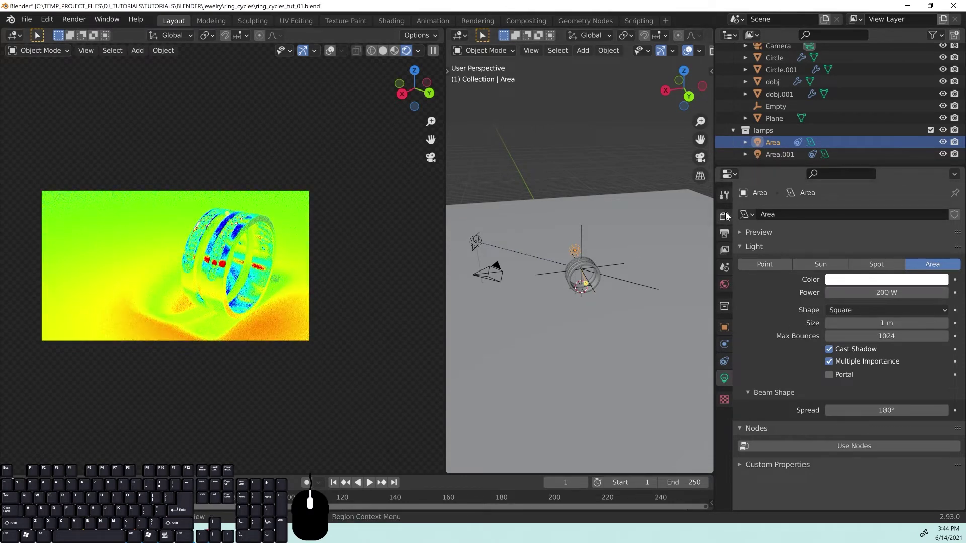
Set the Color Management view transform back to Filmic and deselect all objects.
click(724, 216)
scroll(799, 453, down, 15)
click(804, 469)
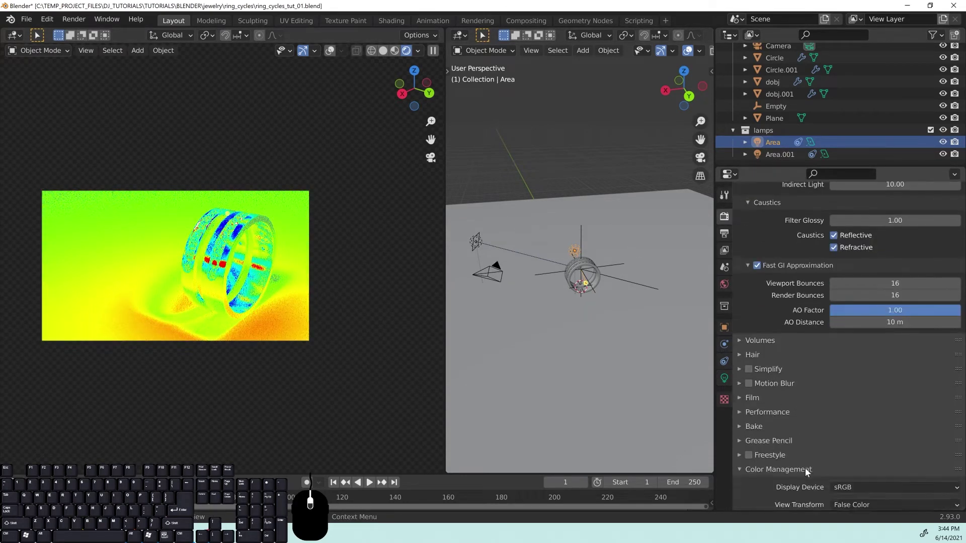
scroll(807, 469, down, 4)
scroll(878, 428, down, 1)
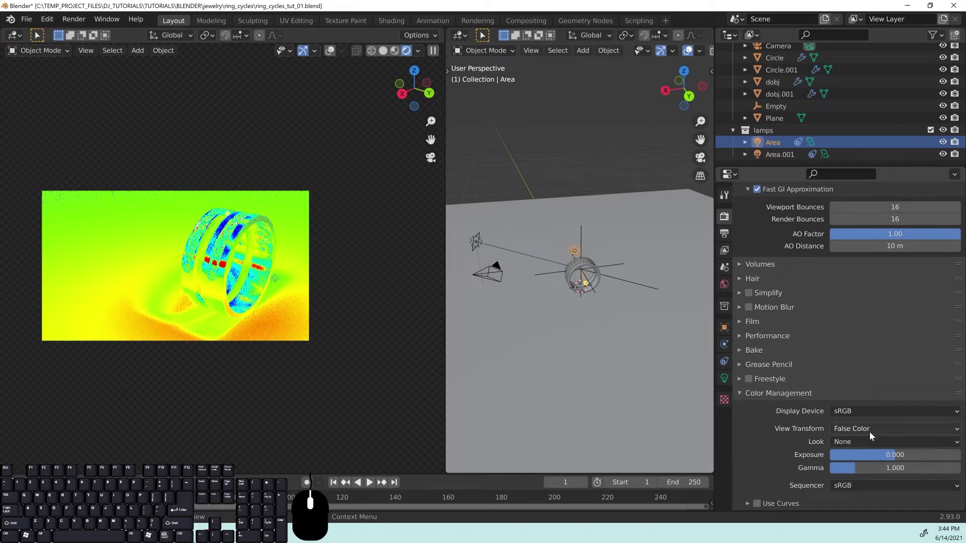
click(870, 432)
click(841, 402)
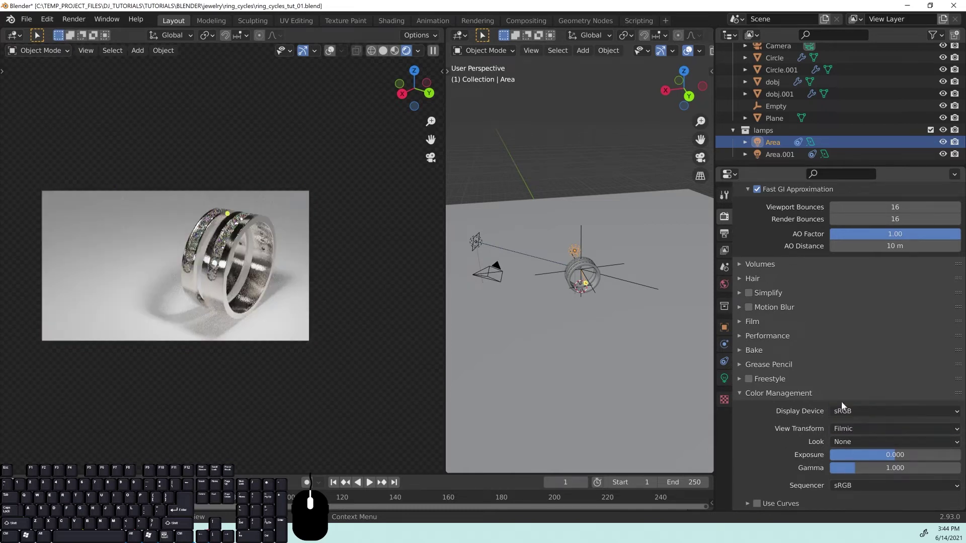
key(alt+a)
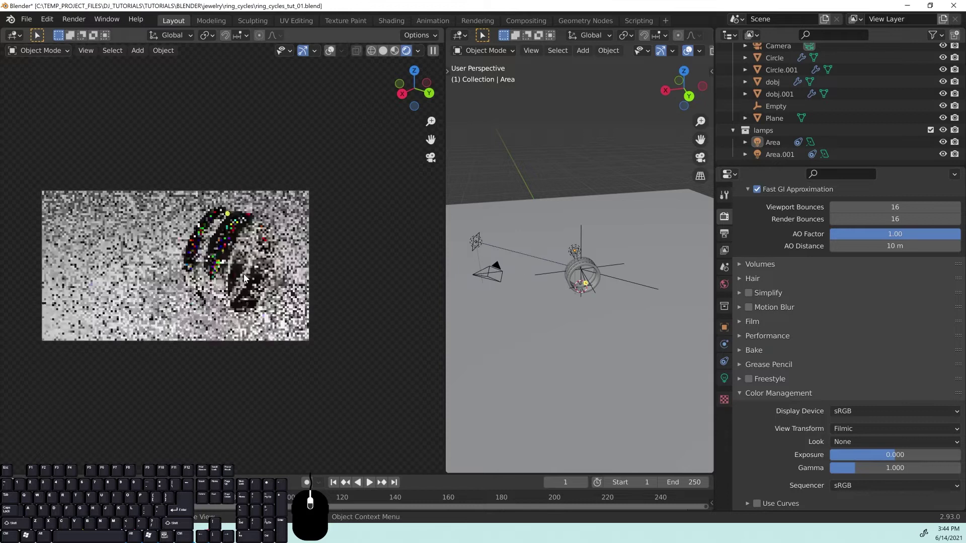
Turn off locking the camera to the view and save the file.
key(n)
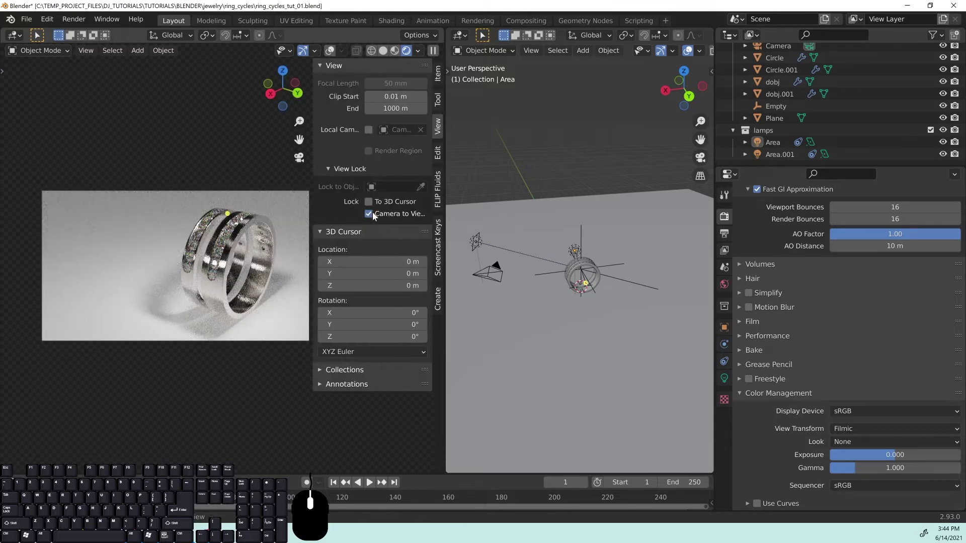
click(369, 213)
key(n)
key(n)
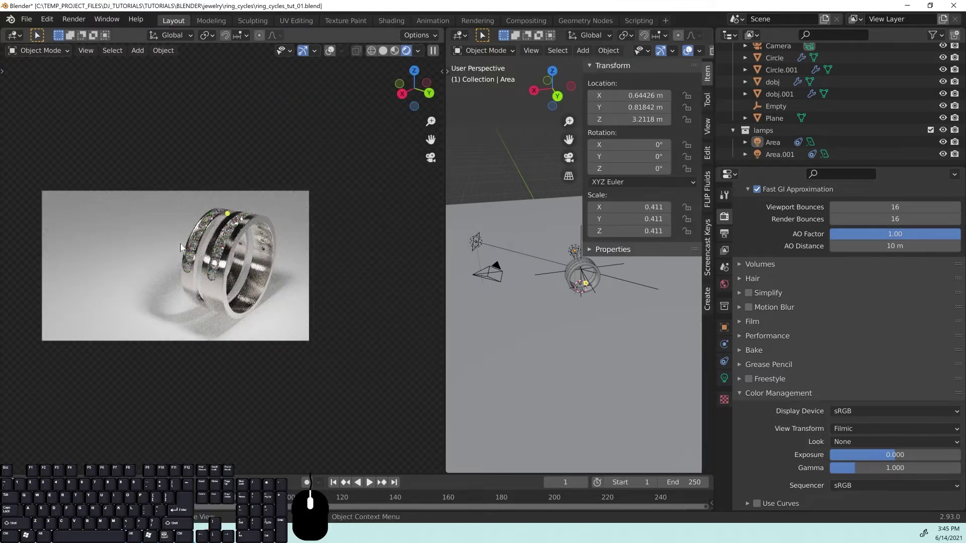
key(ctrl+s)
key(z)
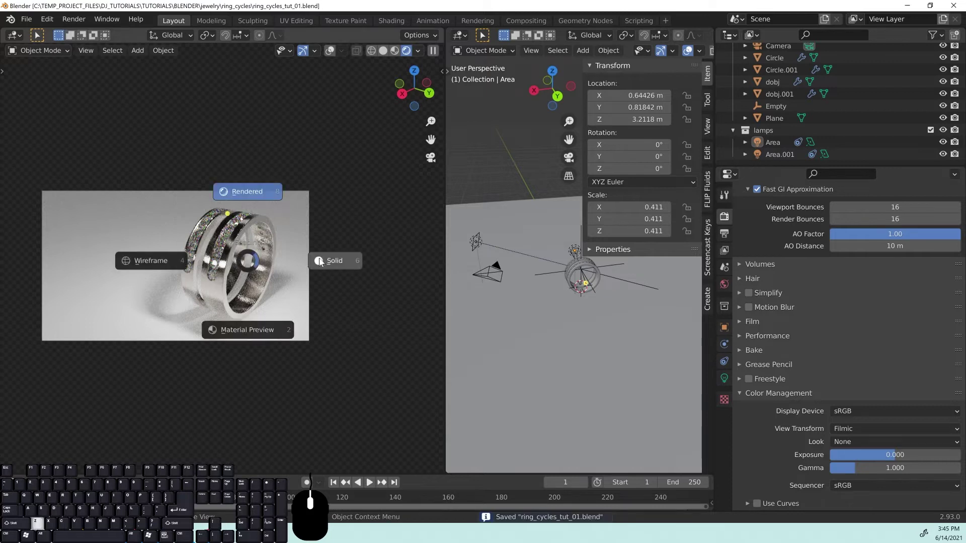
key(Escape)
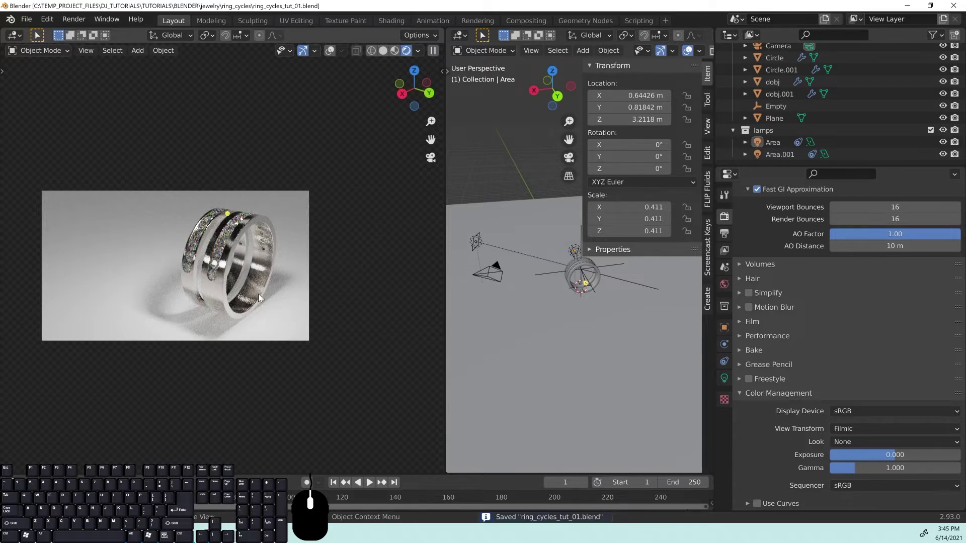
Select the Circle.001 ring and change the second 3D viewport to the Shader Editor showing the gold material's nodes.
click(259, 291)
click(456, 36)
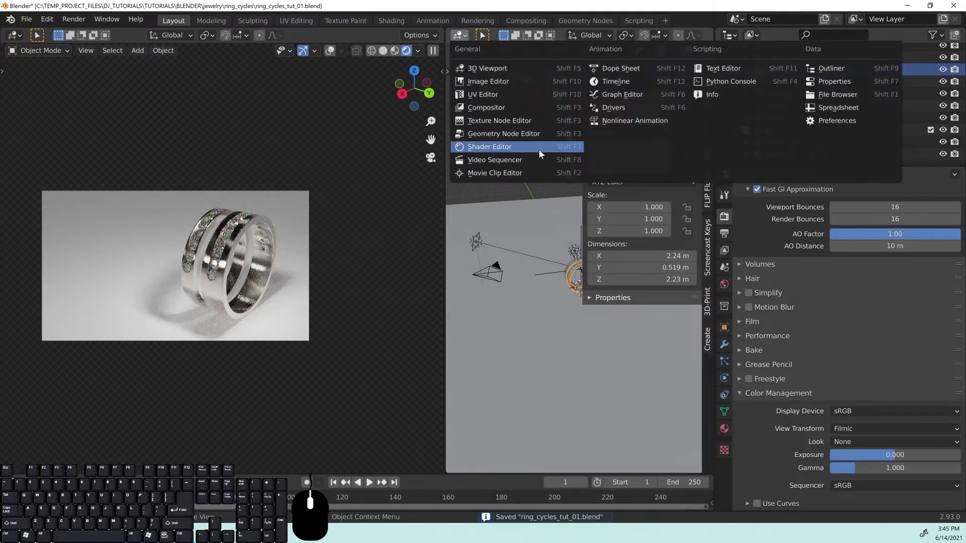
click(500, 146)
scroll(264, 273, up, 5)
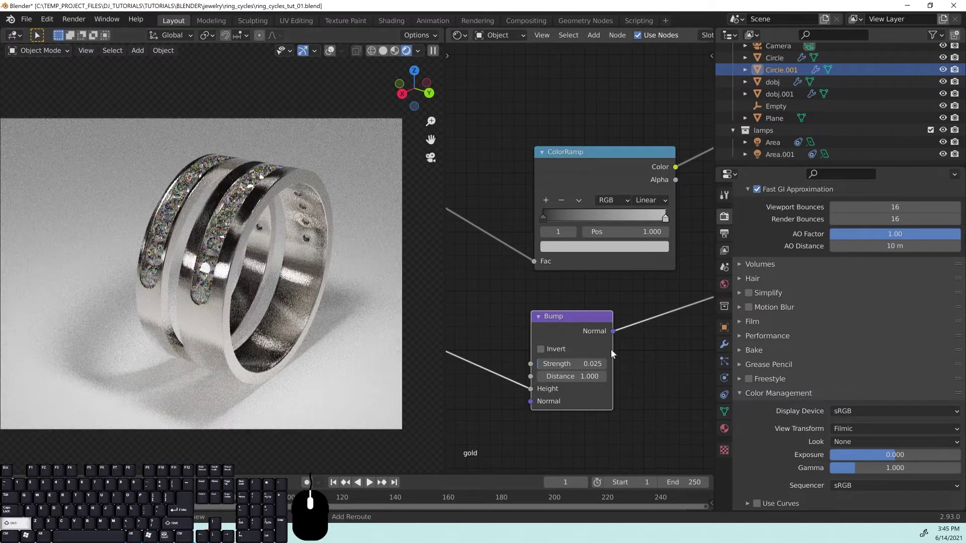
middle_drag(642, 376, 545, 331)
middle_drag(536, 281, 581, 346)
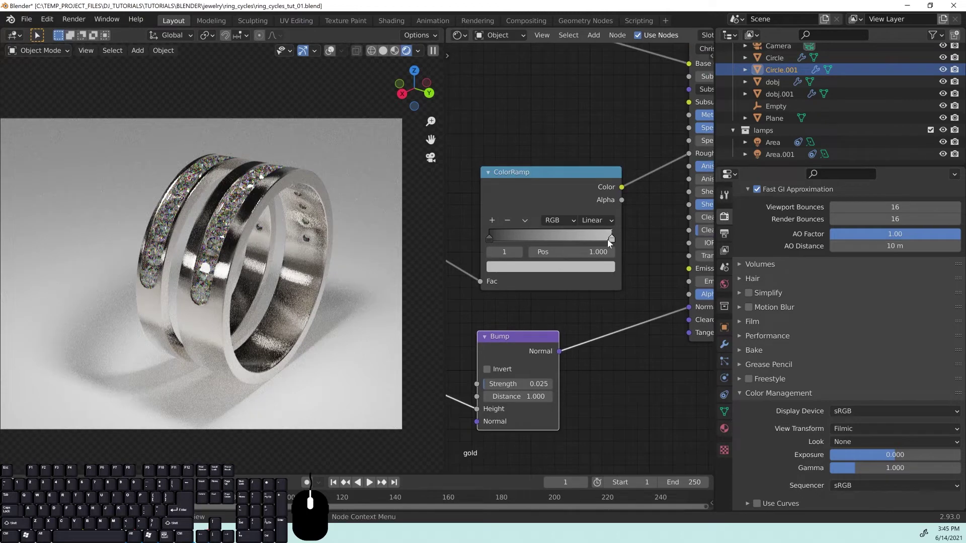
Lighten the ColorRamp's bright stop and set its dark stop to a grey with RGB 0.054.
click(596, 269)
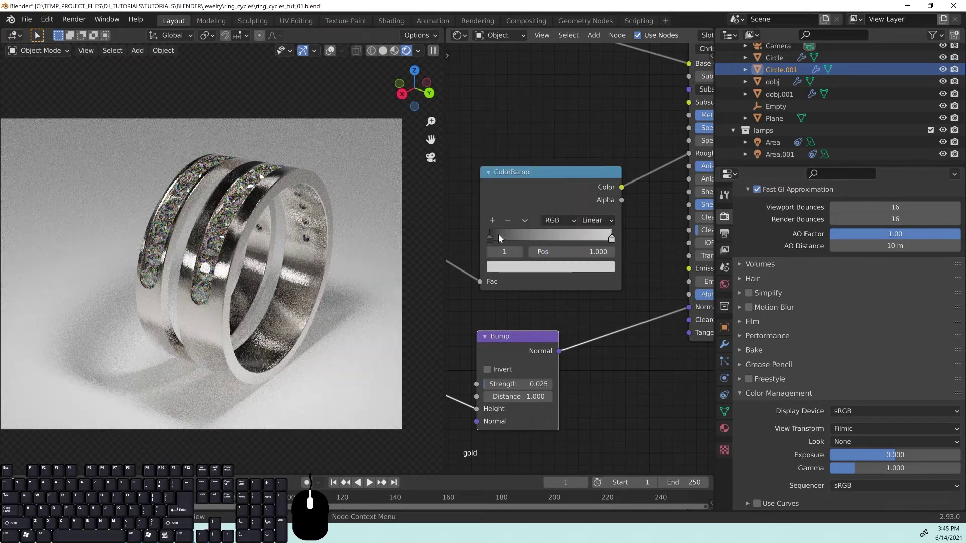
click(495, 235)
click(518, 269)
click(586, 161)
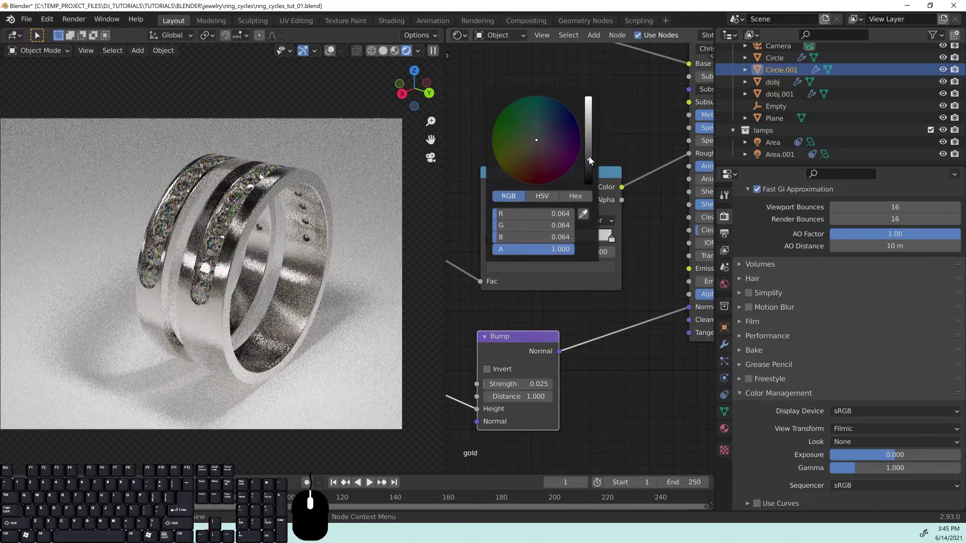
click(589, 157)
click(587, 161)
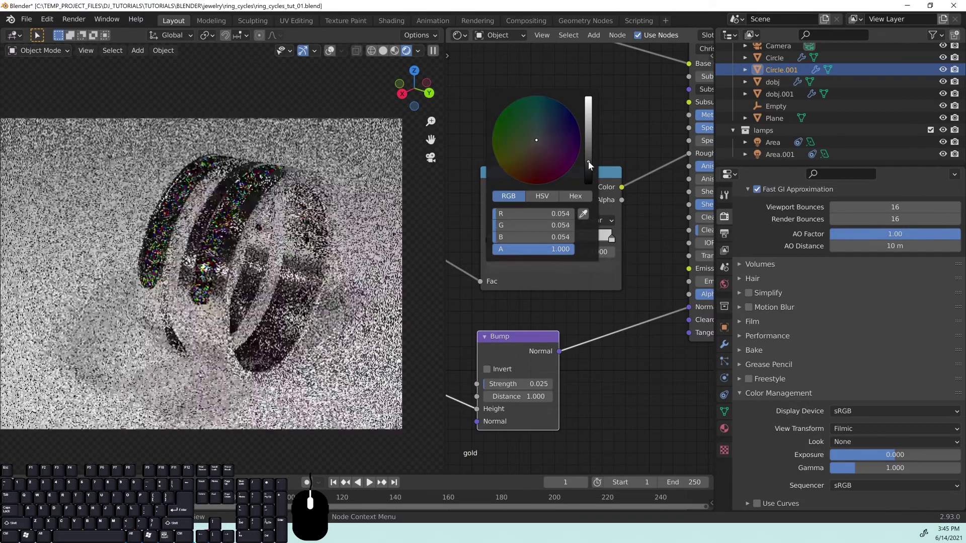
click(620, 385)
Set the gold material's Bump strength to 0.010 and save the file.
middle_drag(558, 387, 599, 345)
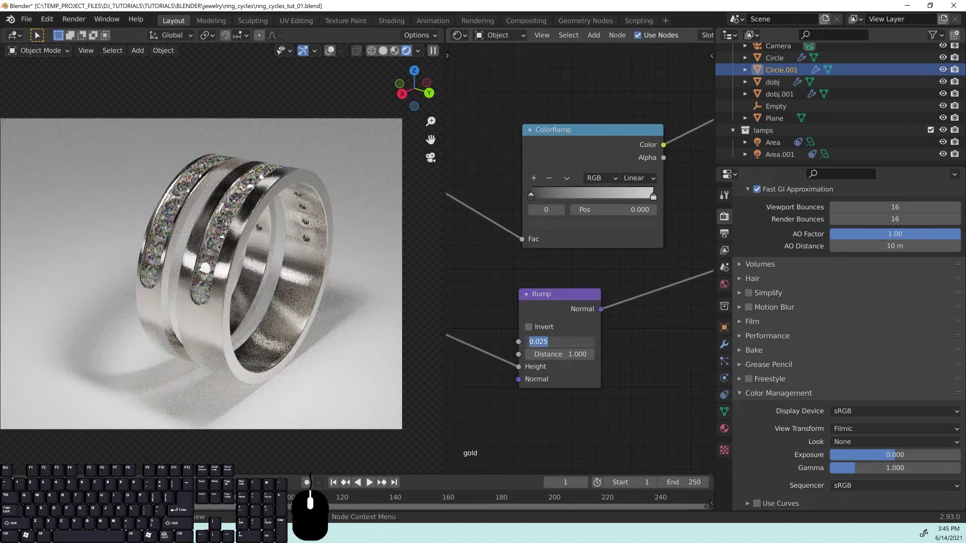
key(Return)
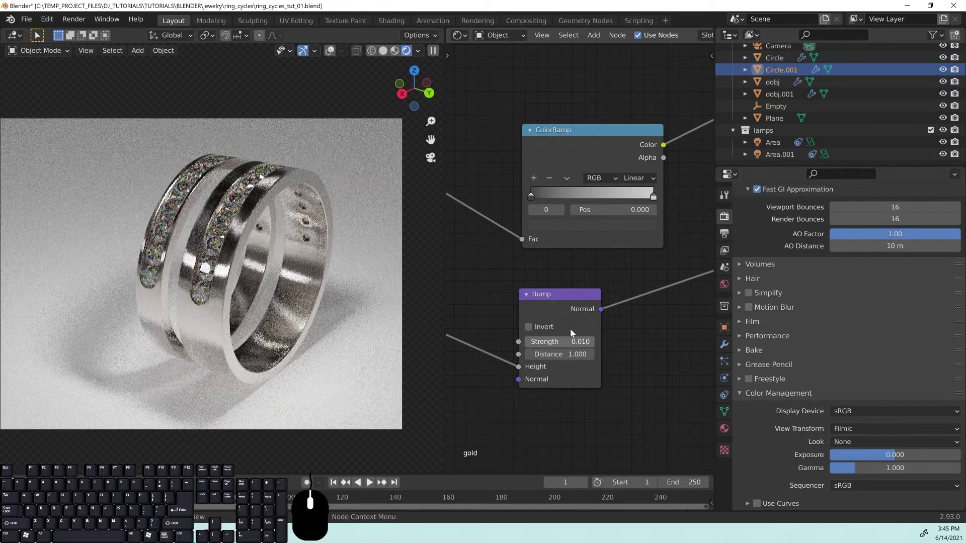
key(ctrl+s)
Switch the camera viewport to Solid shading and render the full frame.
key(z)
click(312, 295)
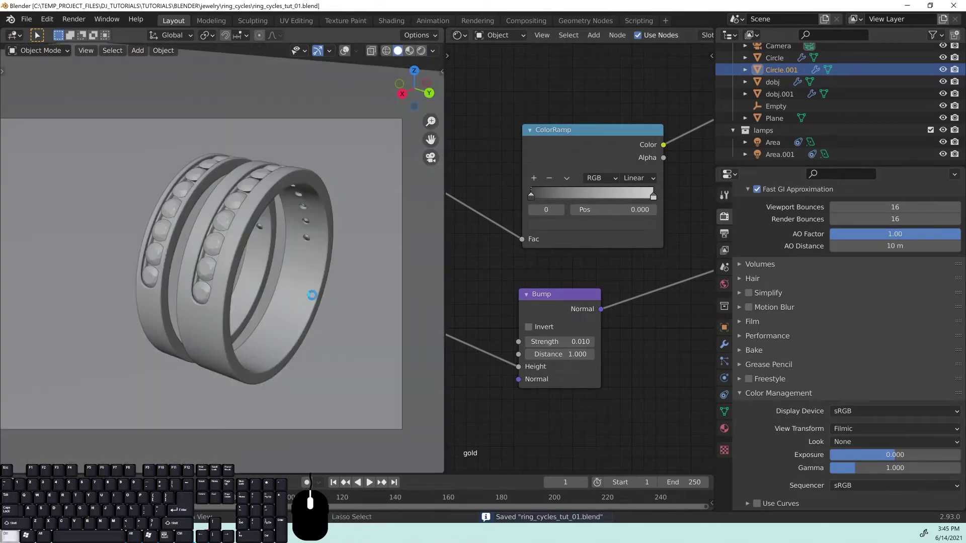
key(F12)
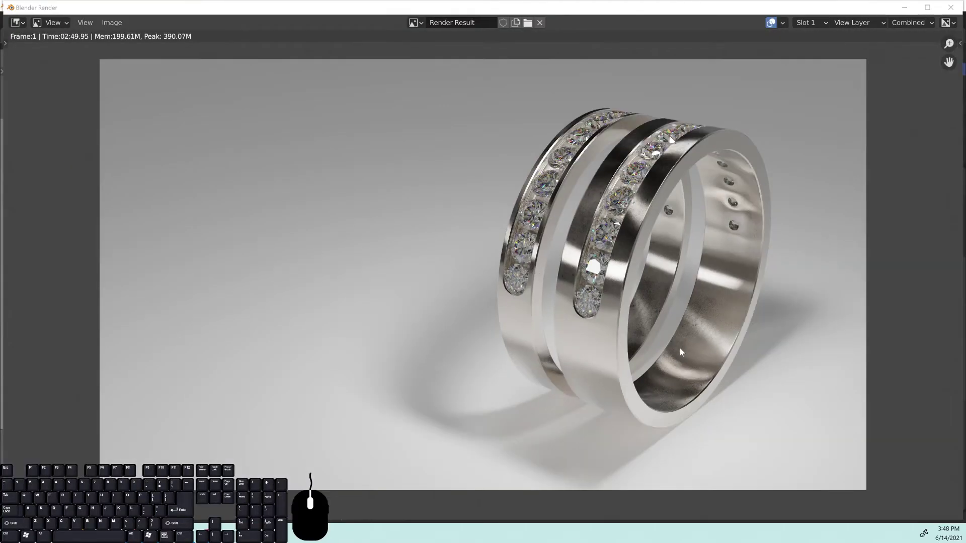
Examine the diamonds and metal in the finished render and put the render window away.
scroll(680, 323, up, 1)
scroll(453, 168, down, 2)
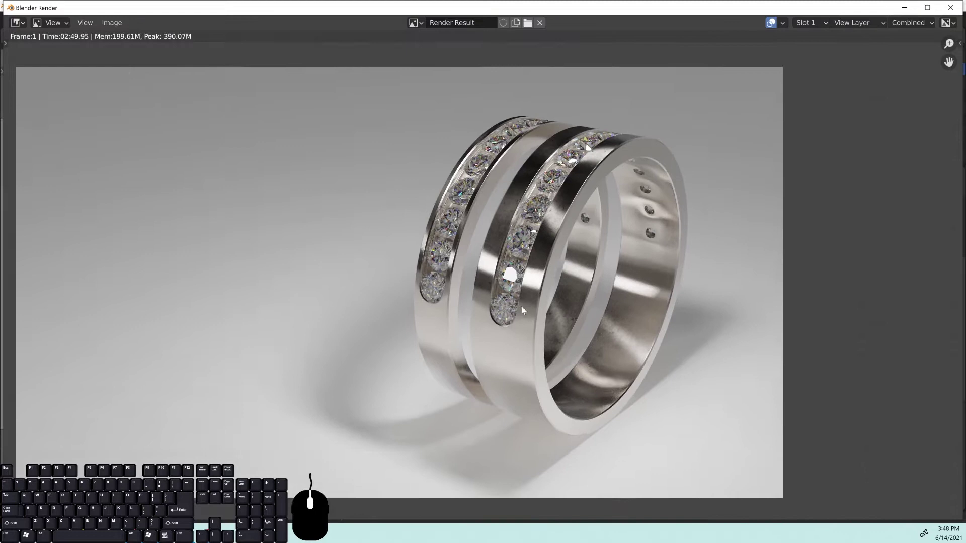
middle_drag(521, 307, 538, 318)
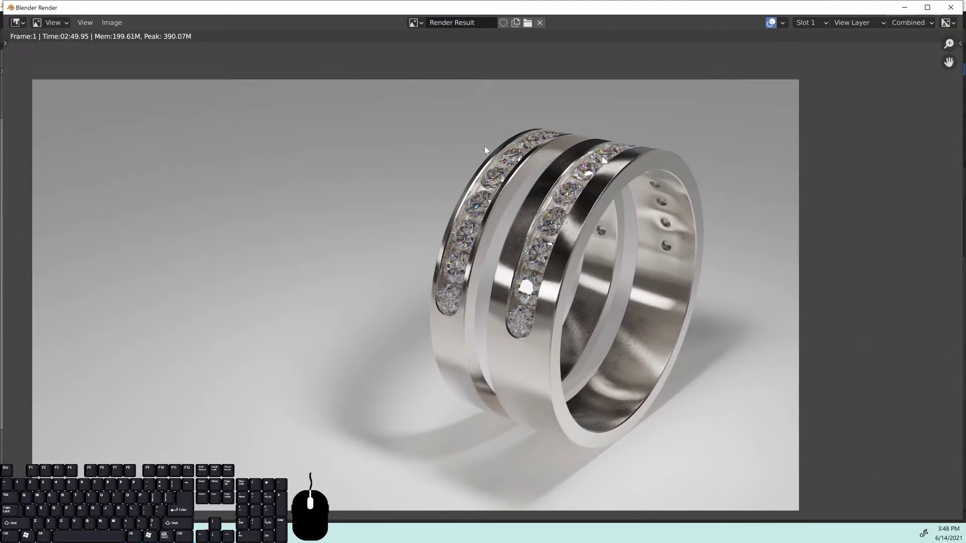
middle_drag(495, 238, 522, 222)
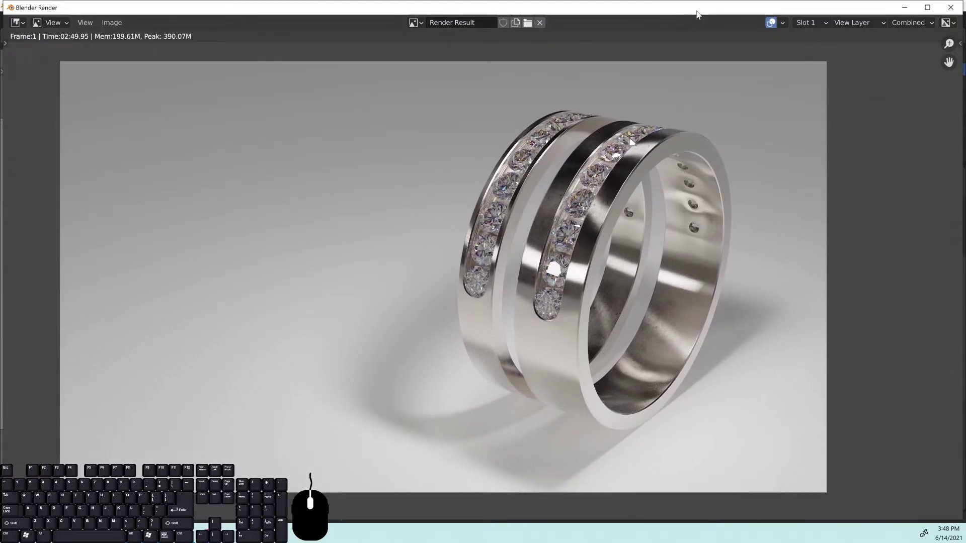
drag(696, 8, 670, 22)
click(878, 22)
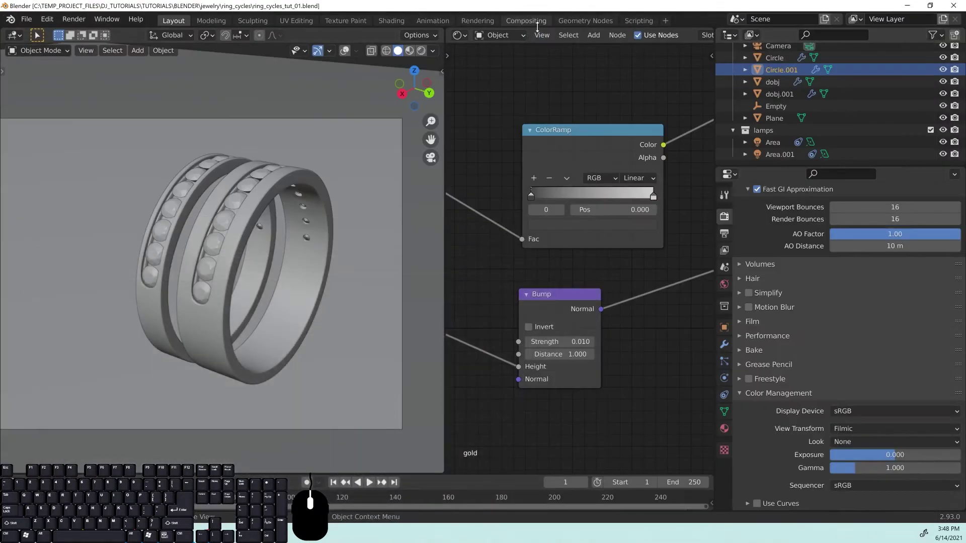
Open the Compositing workspace and enable Use Nodes.
click(536, 23)
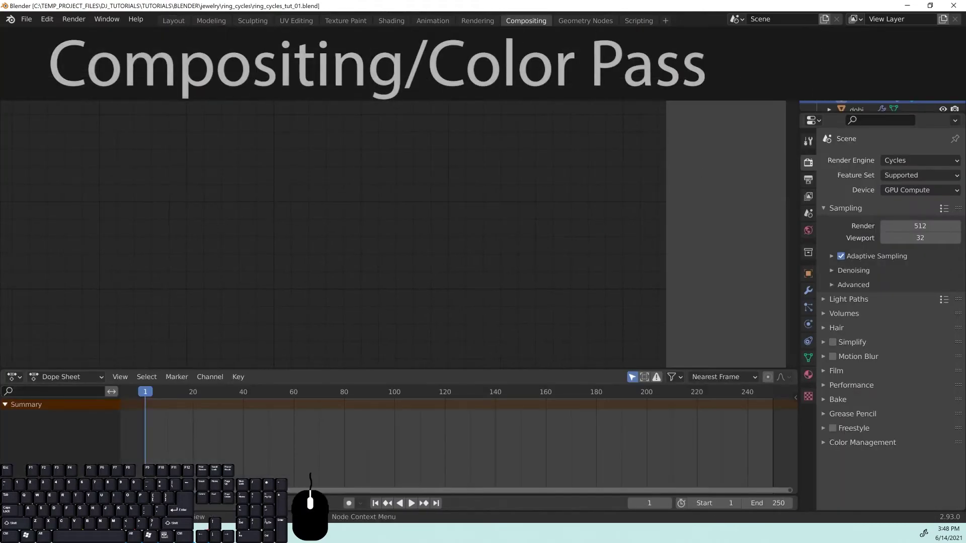
click(135, 35)
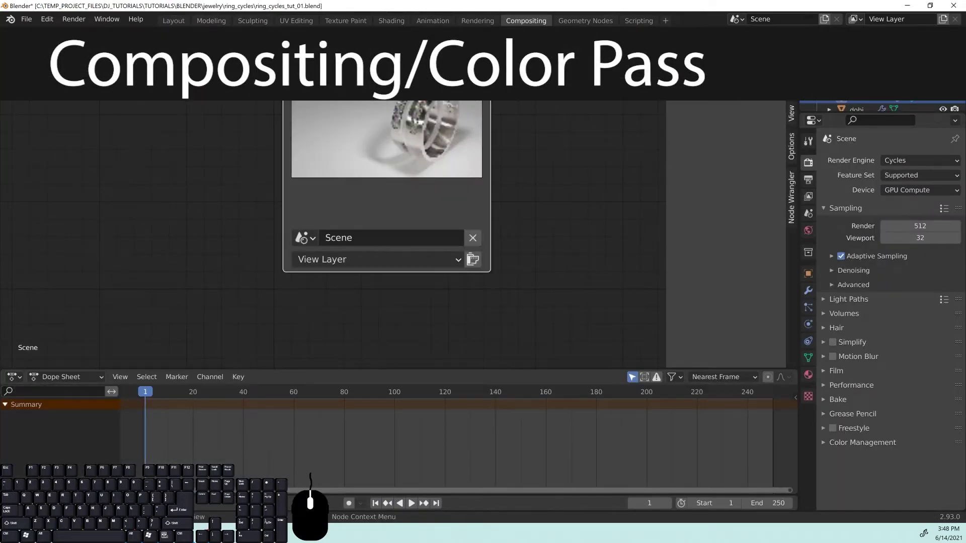
scroll(420, 240, down, 10)
scroll(419, 221, down, 2)
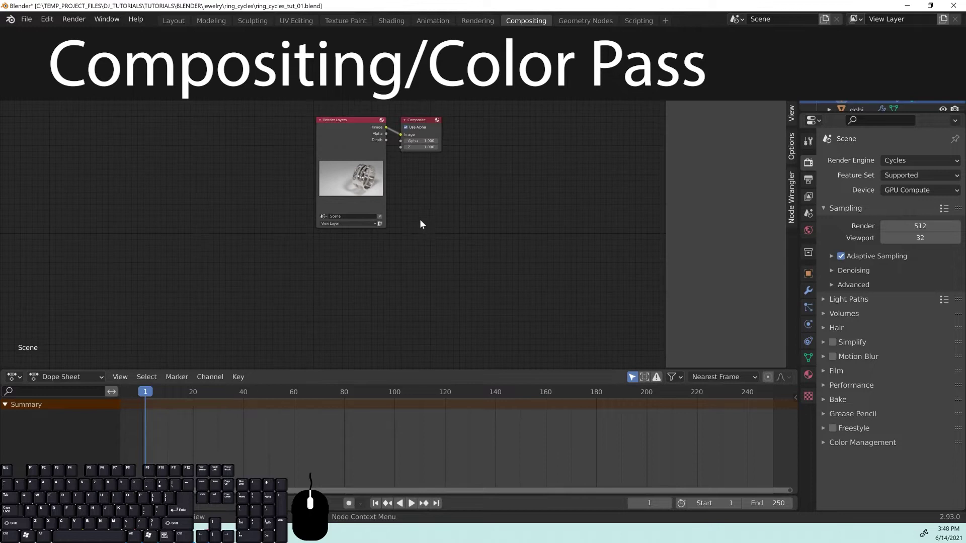
Spread the Render Layers and Composite nodes far apart to make room between them.
middle_drag(429, 216, 509, 265)
drag(426, 171, 62, 147)
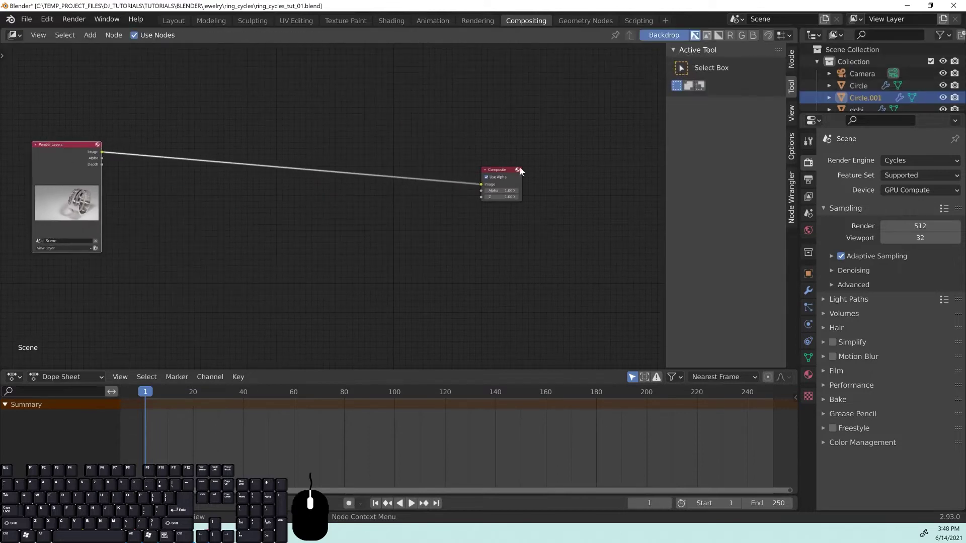
drag(503, 169, 638, 155)
middle_drag(444, 192, 461, 193)
drag(114, 146, 111, 151)
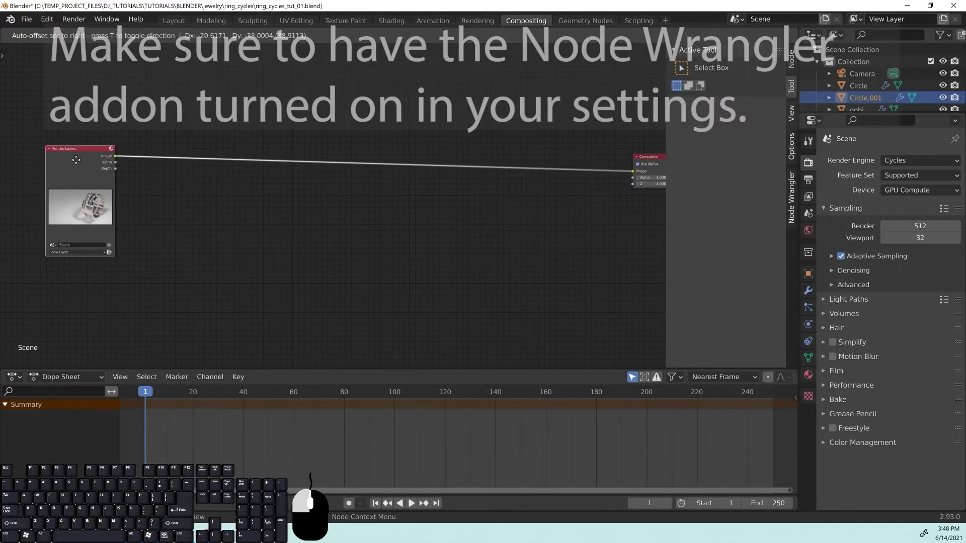
Preview the Render Layers output through a Viewer node and place that node below the Composite node.
ctrl+shift+click(82, 152)
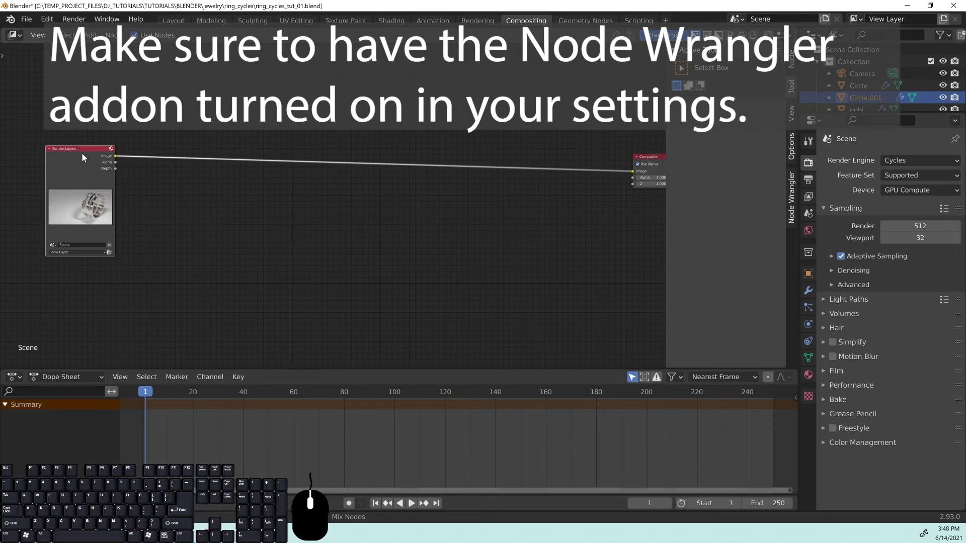
scroll(188, 215, down, 3)
scroll(161, 190, down, 2)
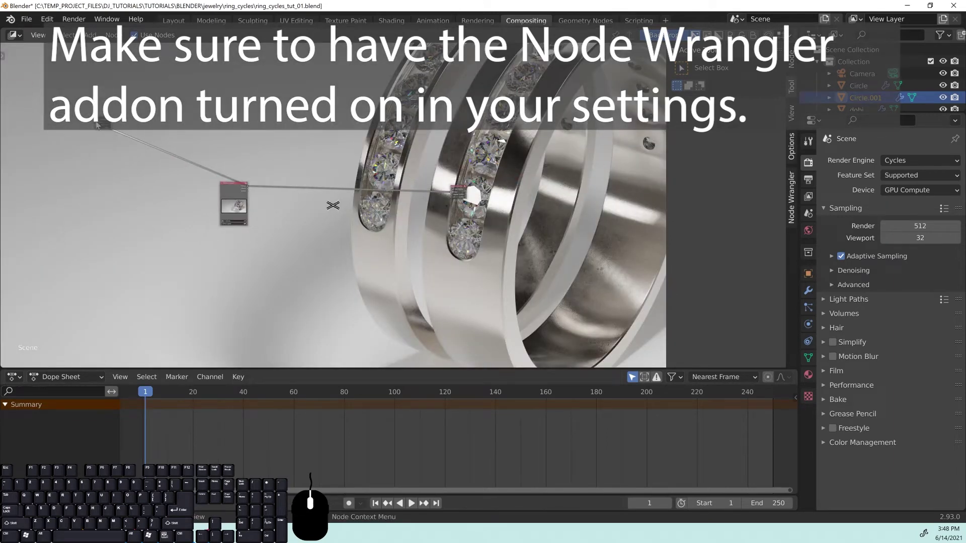
drag(105, 121, 468, 228)
scroll(399, 246, up, 1)
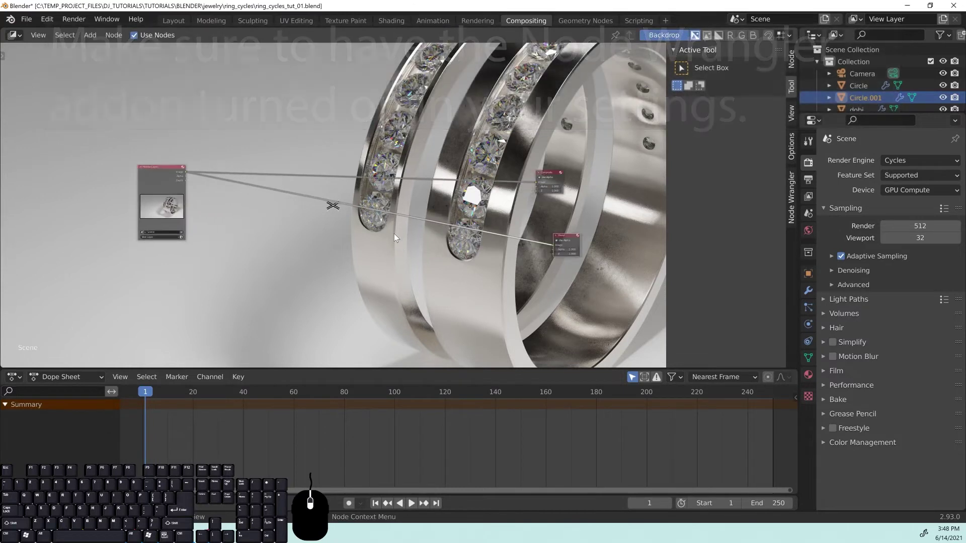
scroll(536, 154, up, 2)
Fit the backdrop image to the compositor and move the Render Layers node to the image's outer edge.
click(793, 112)
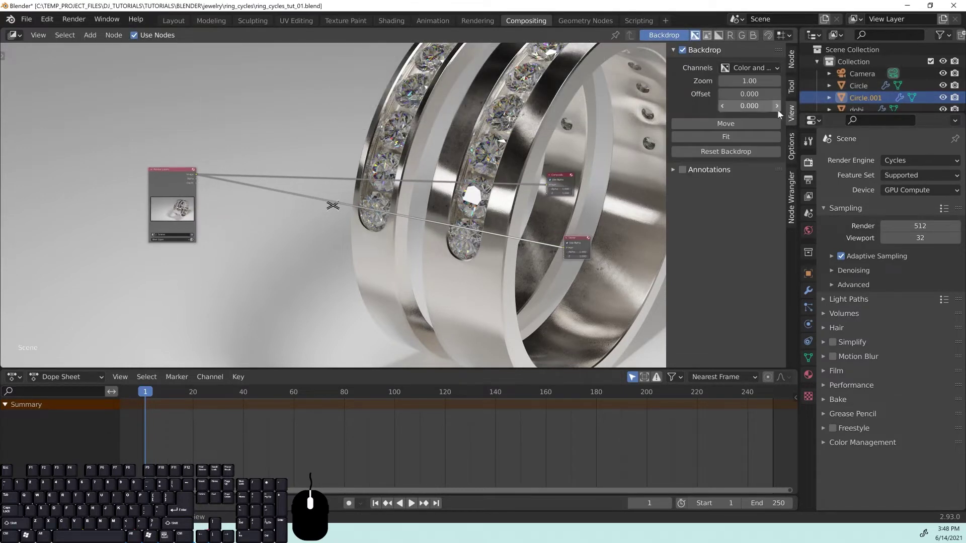
click(724, 138)
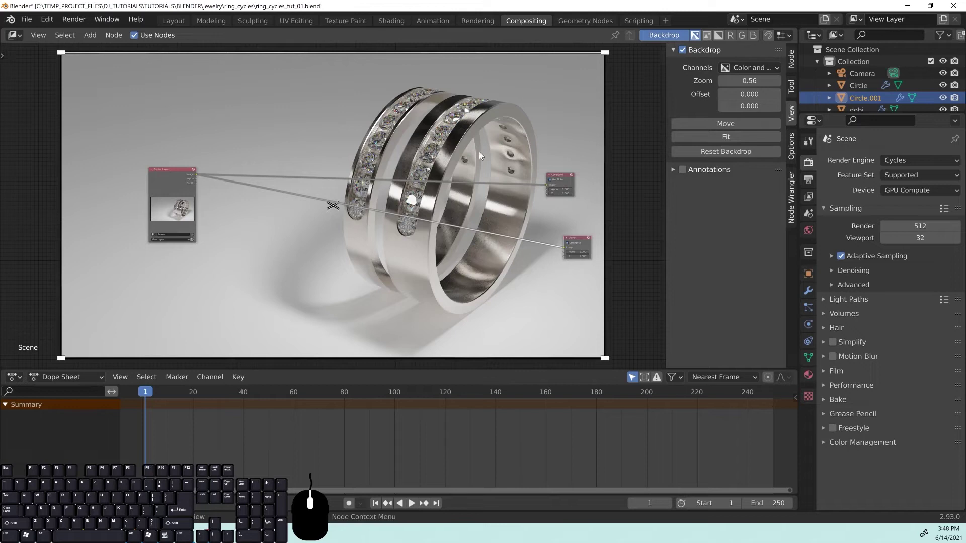
drag(161, 171, 45, 186)
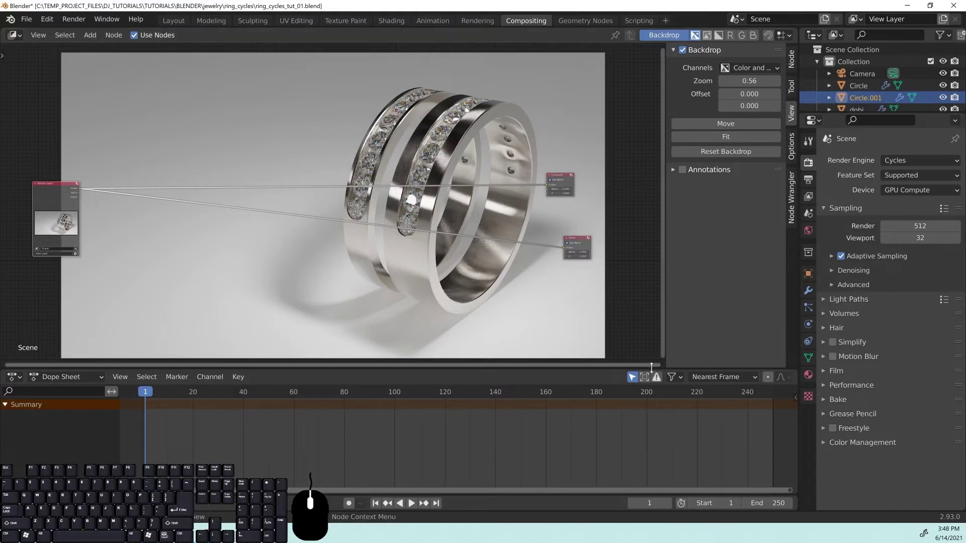
Enlarge the compositor over the Dope Sheet and split it into a narrow area without a sidebar beside a wide one.
drag(651, 367, 648, 455)
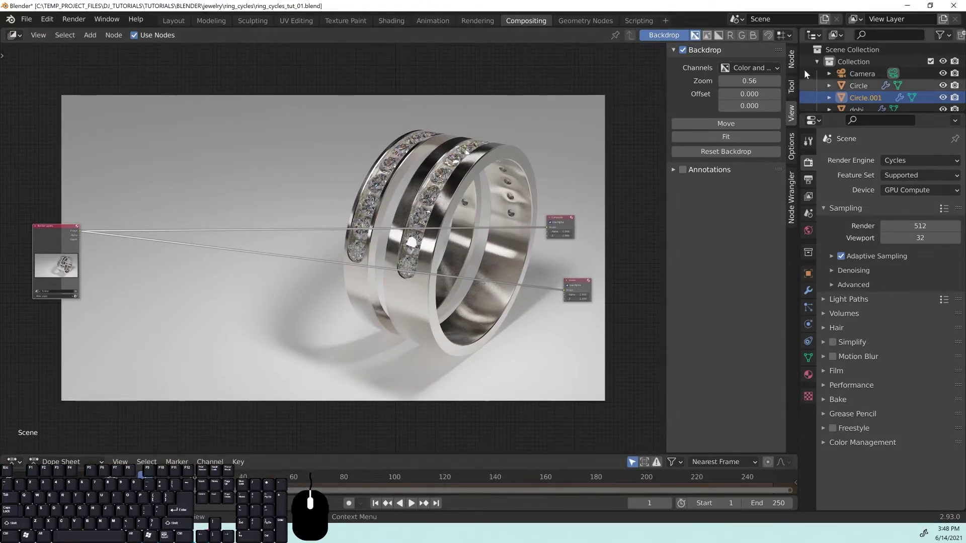
drag(794, 27, 459, 171)
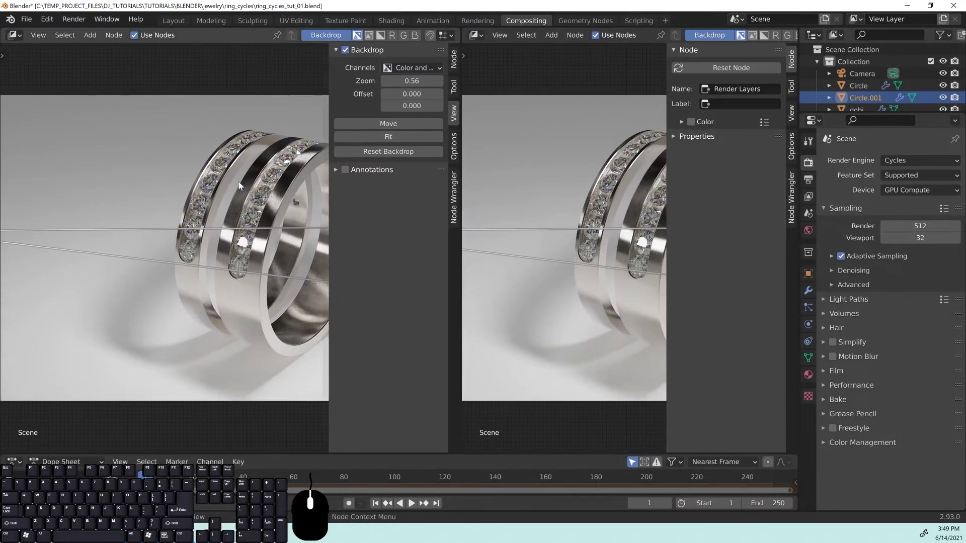
key(n)
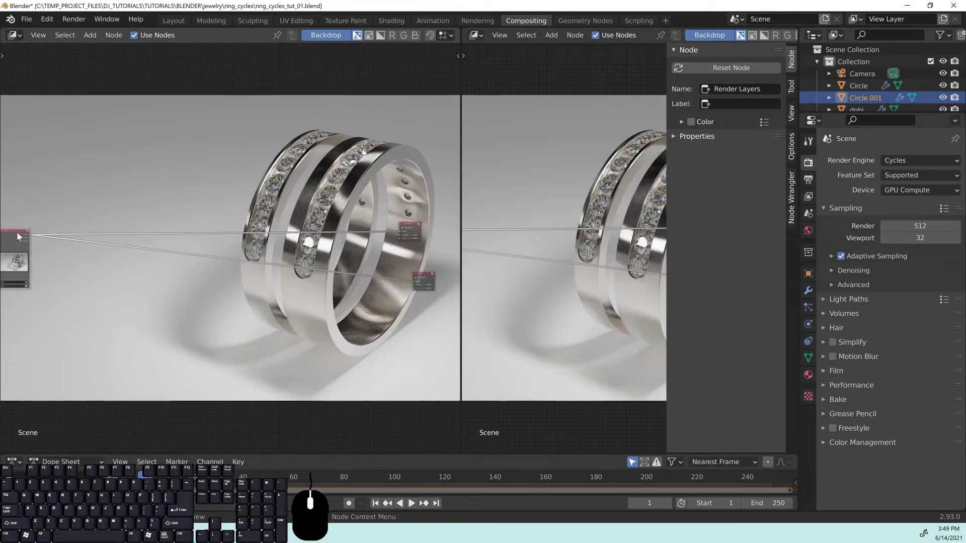
drag(18, 236, 215, 237)
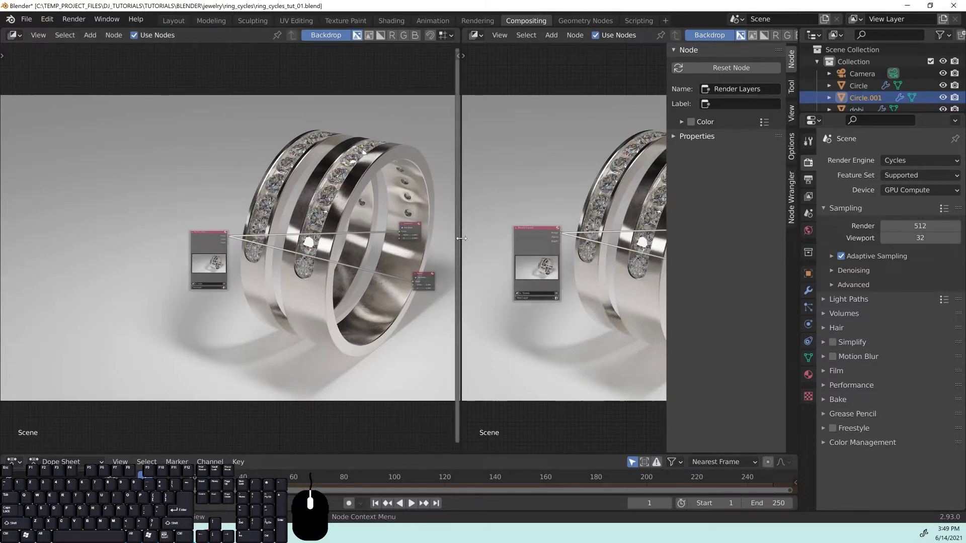
drag(456, 243, 207, 239)
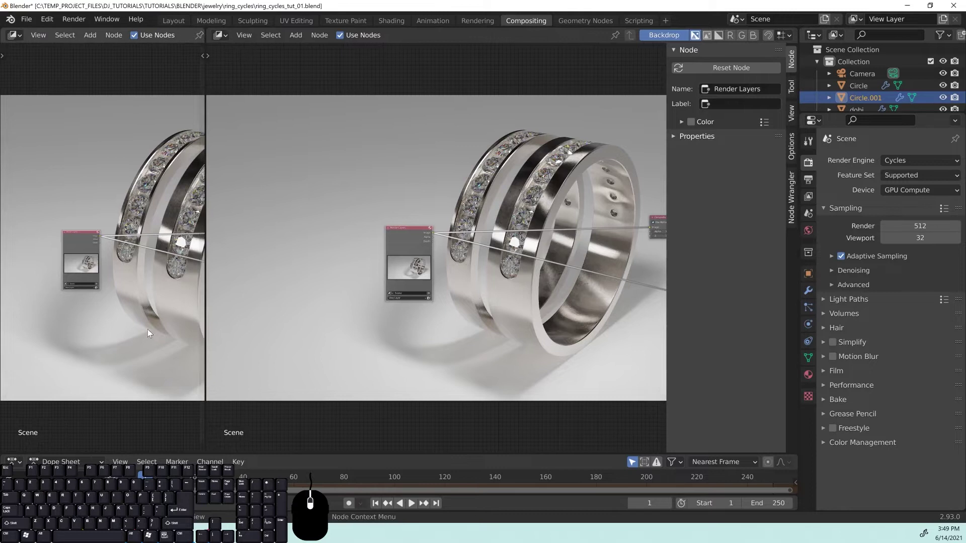
middle_drag(178, 295, 131, 285)
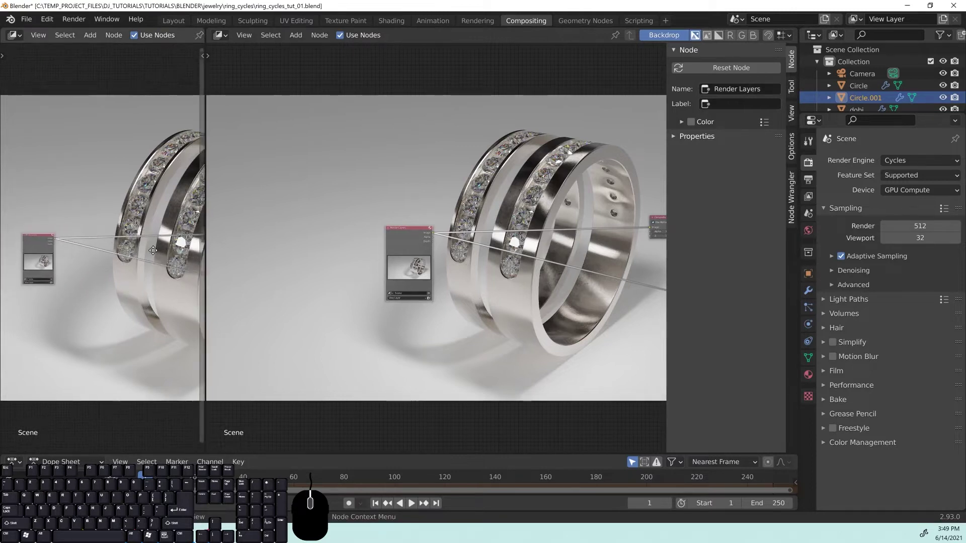
Move the Composite and Viewer nodes closer to the Render Layers node in the narrow compositor.
middle_drag(152, 251, 130, 250)
drag(193, 228, 150, 226)
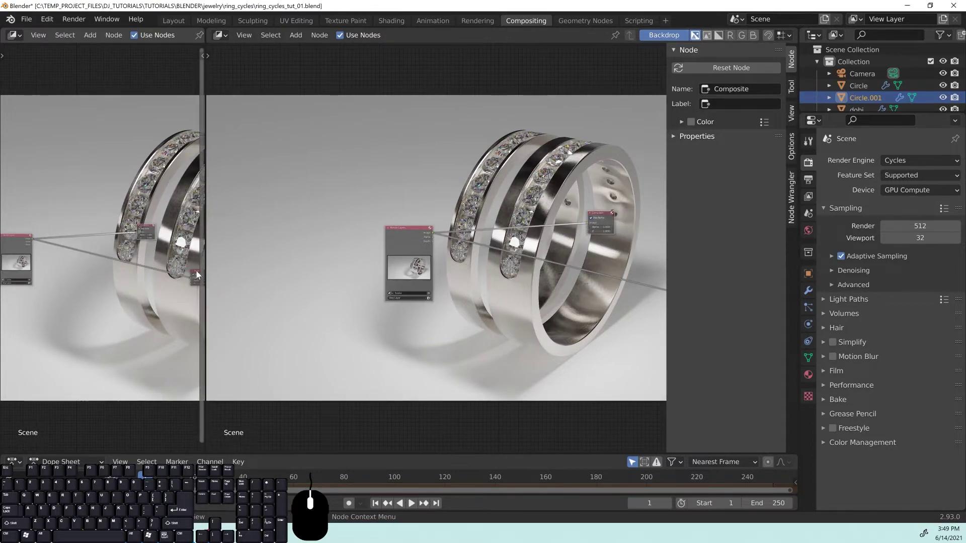
drag(196, 275, 153, 263)
middle_drag(77, 288, 97, 290)
scroll(100, 292, up, 4)
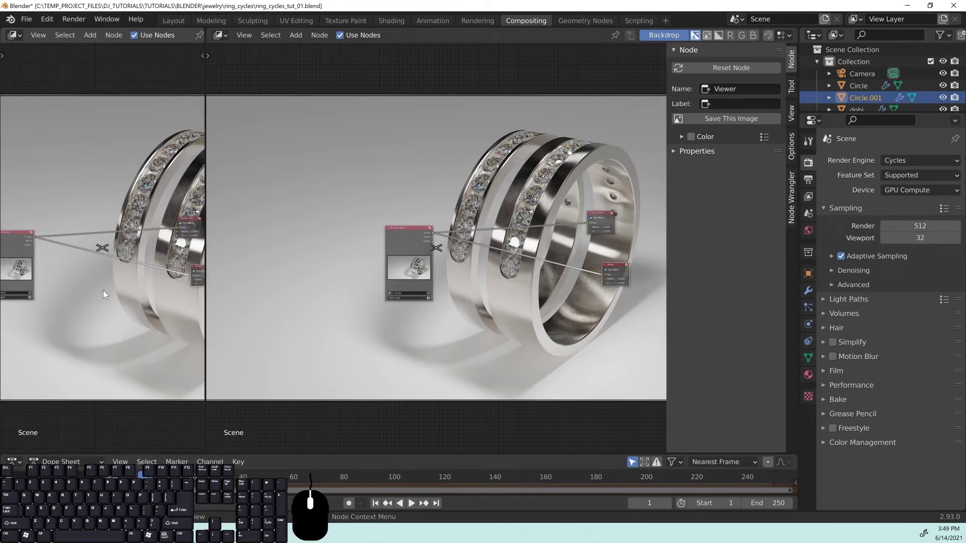
drag(189, 218, 120, 216)
middle_drag(78, 284, 142, 282)
scroll(104, 276, up, 4)
middle_drag(153, 165, 151, 163)
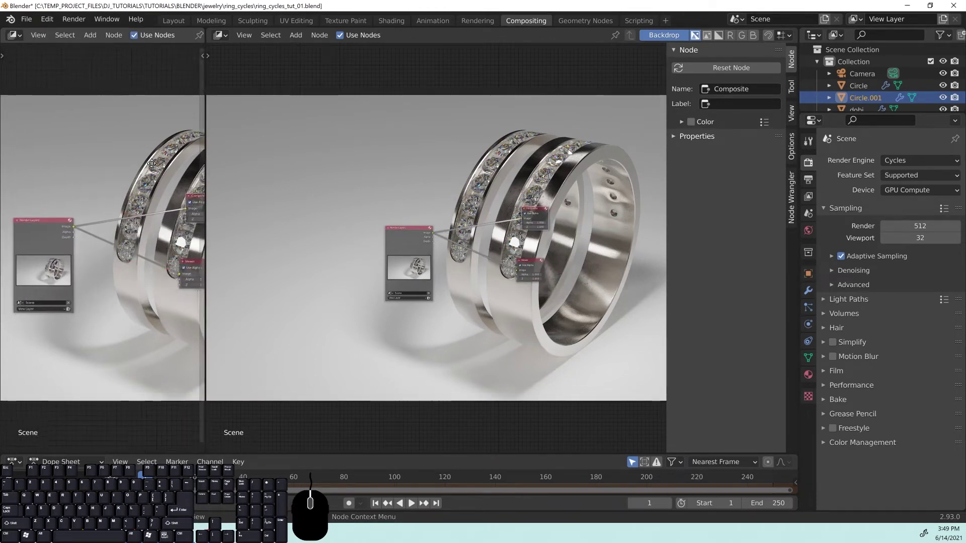
Turn off the backdrop in the narrow compositor and widen that area until all three nodes fit.
key(n)
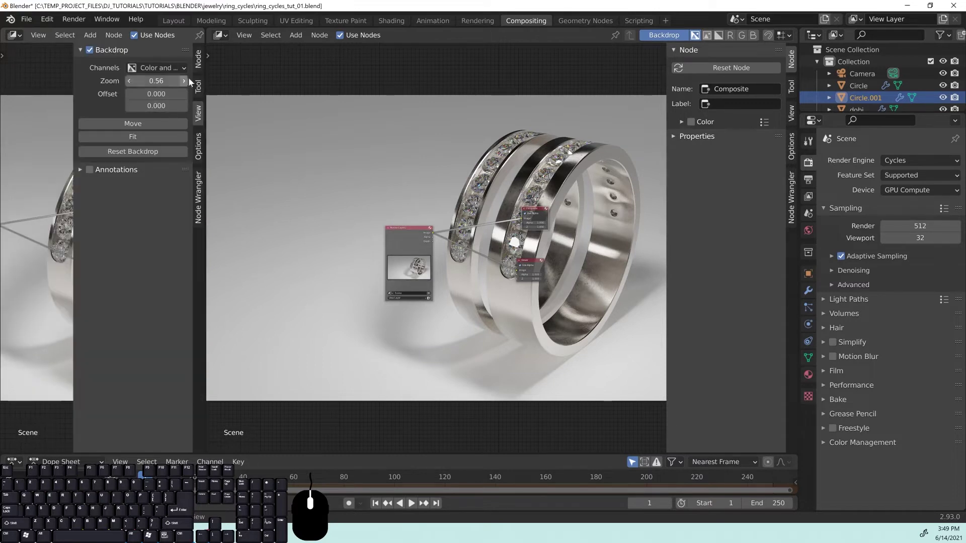
click(89, 50)
key(n)
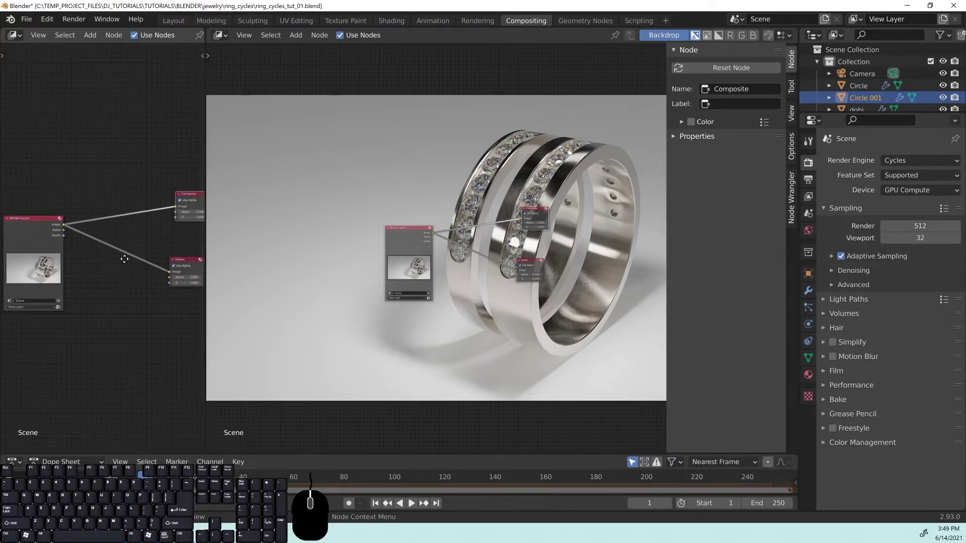
middle_drag(124, 259, 111, 261)
drag(206, 99, 311, 101)
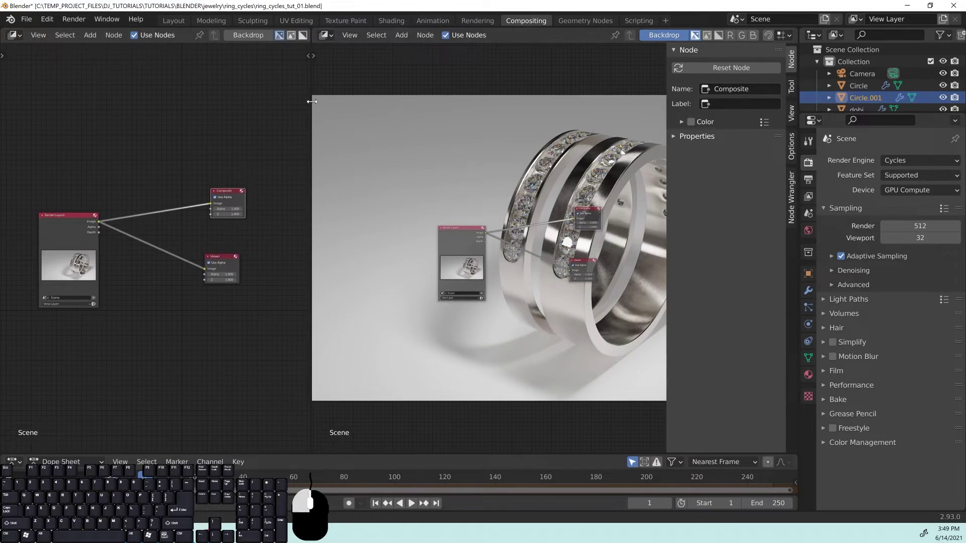
Change the area with the backdrop into an Image Editor showing the Viewer Node image, framed on the rings.
click(331, 35)
click(347, 82)
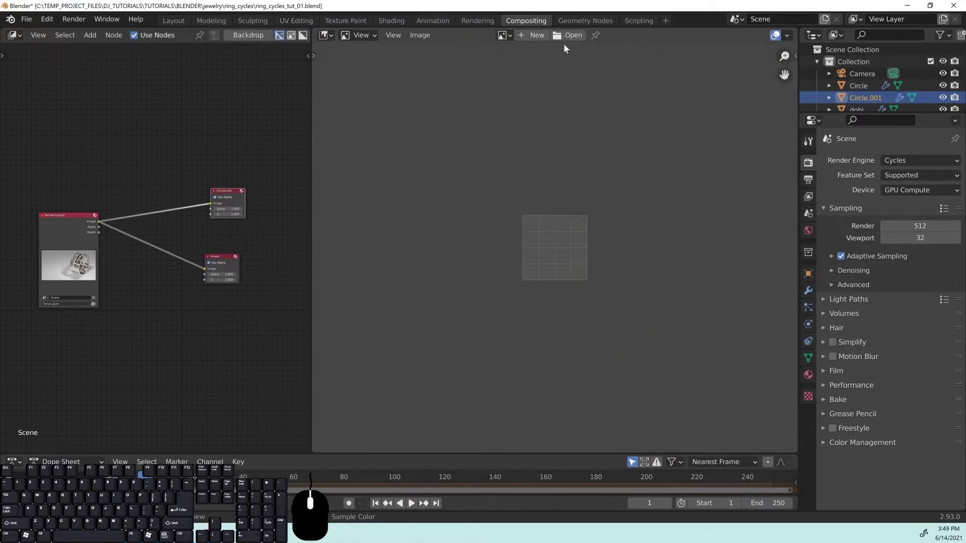
click(504, 35)
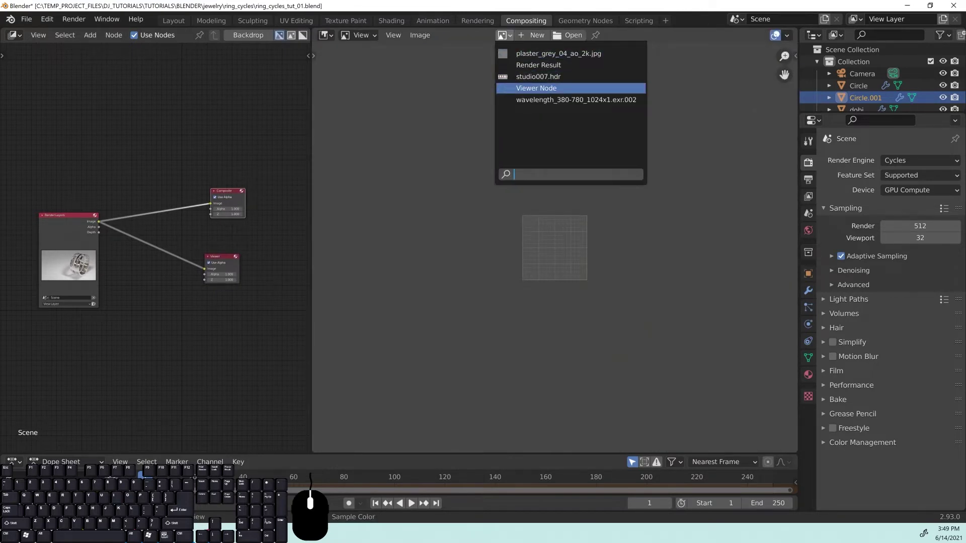
click(529, 89)
scroll(643, 269, down, 3)
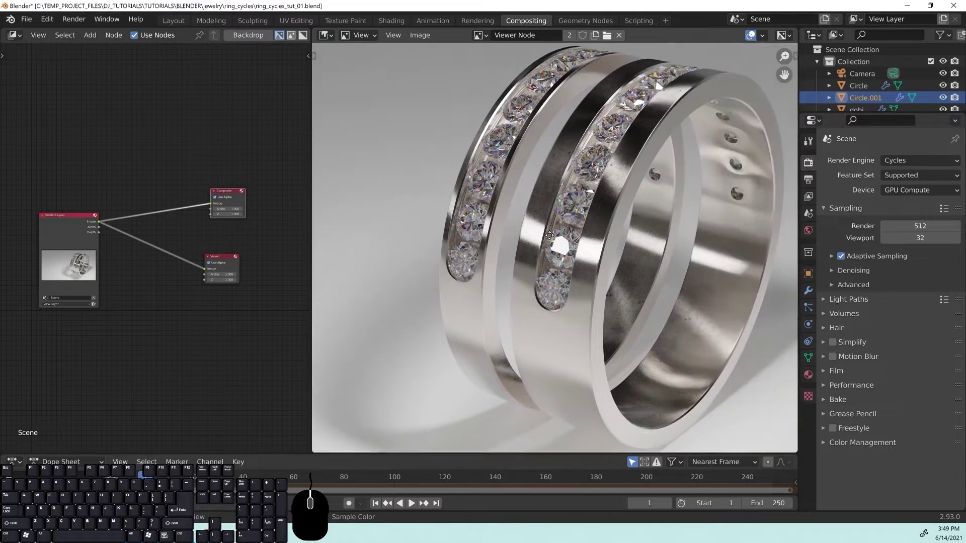
middle_drag(623, 251, 611, 251)
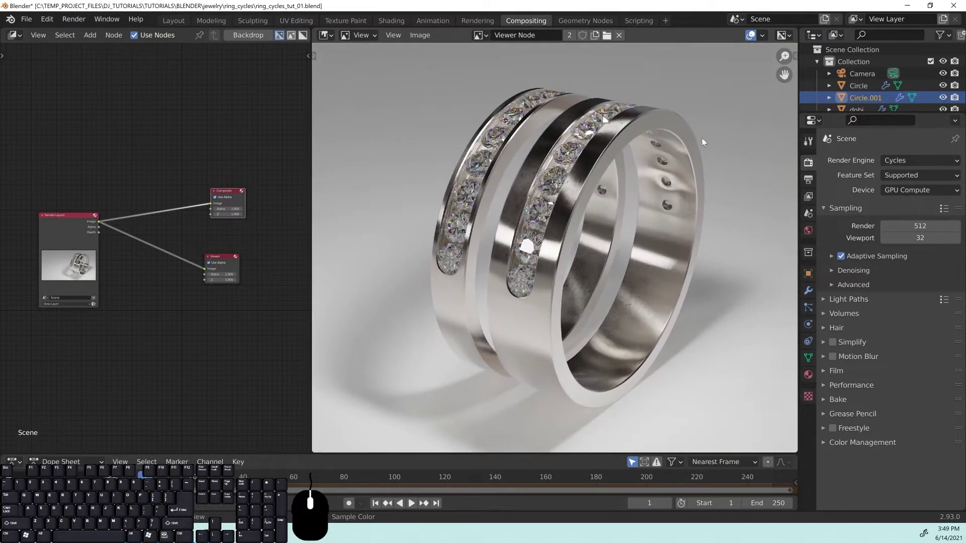
mouse_move(668, 204)
middle_down()
mouse_move(656, 204)
mouse_move(674, 206)
middle_up()
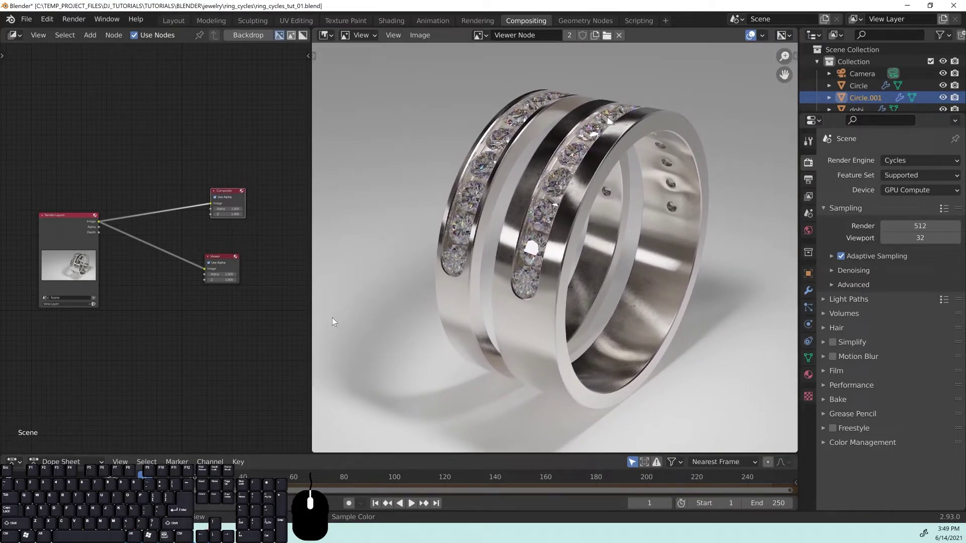
Spread the Composite and Viewer nodes apart vertically and away from Render Layers to make room for color nodes.
drag(214, 269, 251, 239)
scroll(244, 253, up, 4)
drag(259, 187, 282, 97)
drag(263, 245, 291, 247)
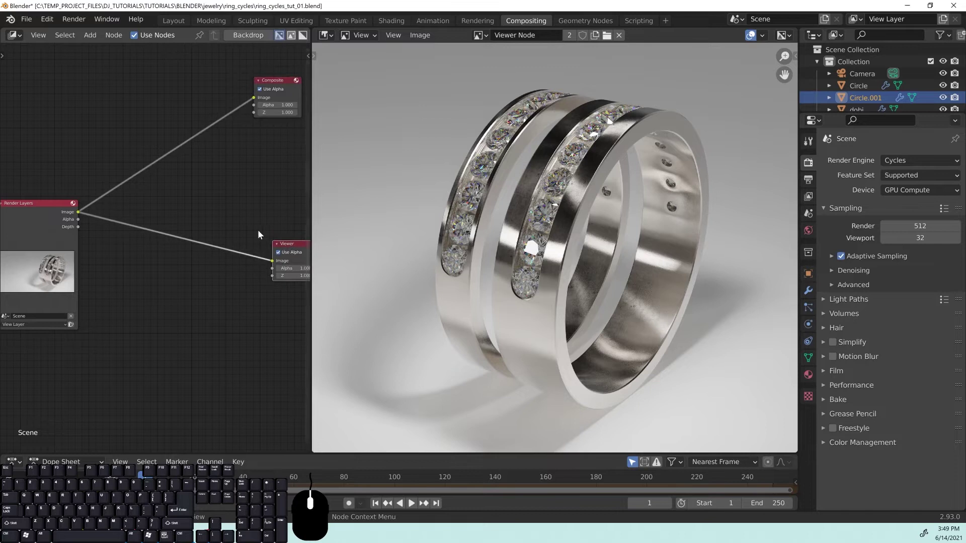
middle_drag(257, 230, 252, 192)
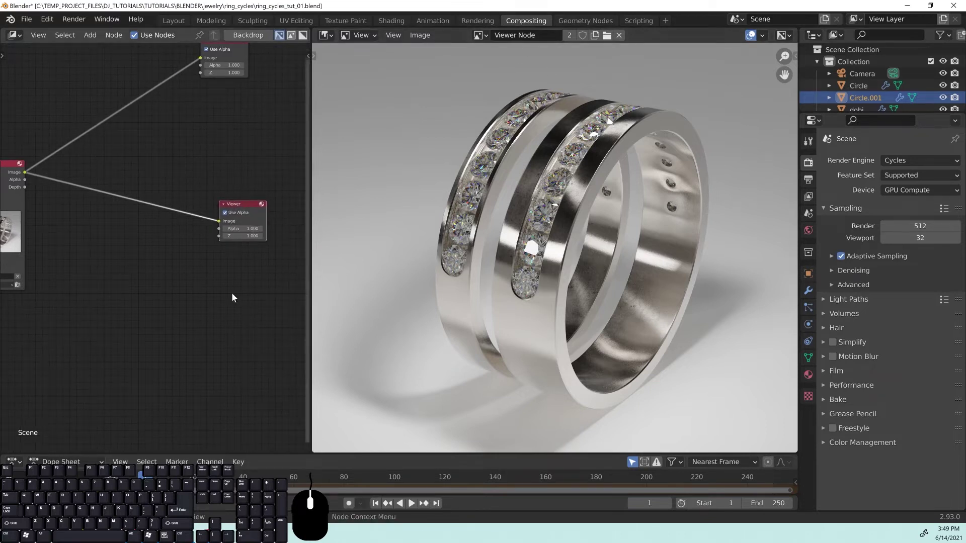
Add a Color Balance node on the link between the Render Layers and Viewer nodes.
middle_drag(88, 229, 154, 246)
key(shift+a)
mouse_move(186, 250)
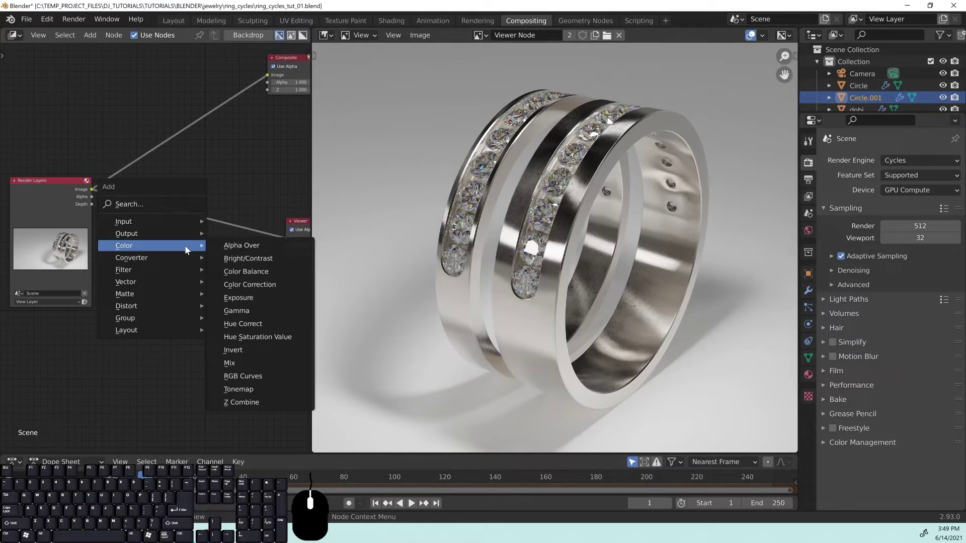
click(246, 271)
click(115, 190)
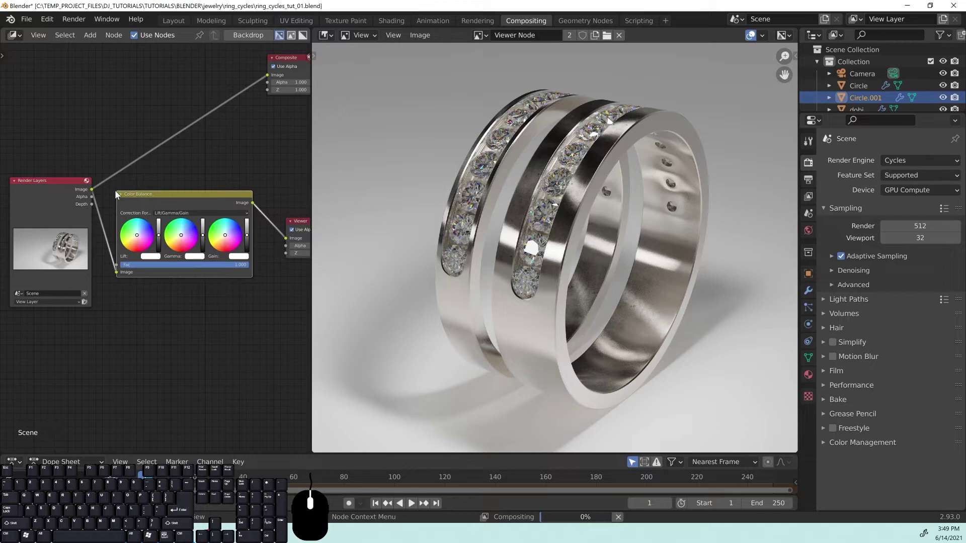
Darken the Color Balance gamma and slightly raise its lift and gain.
scroll(227, 316, up, 1)
middle_drag(162, 217, 122, 228)
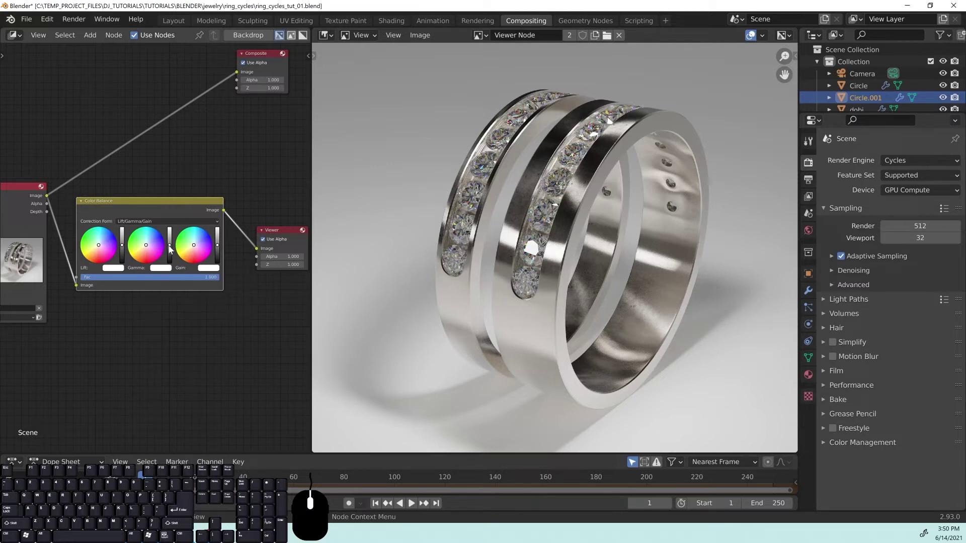
drag(170, 246, 167, 253)
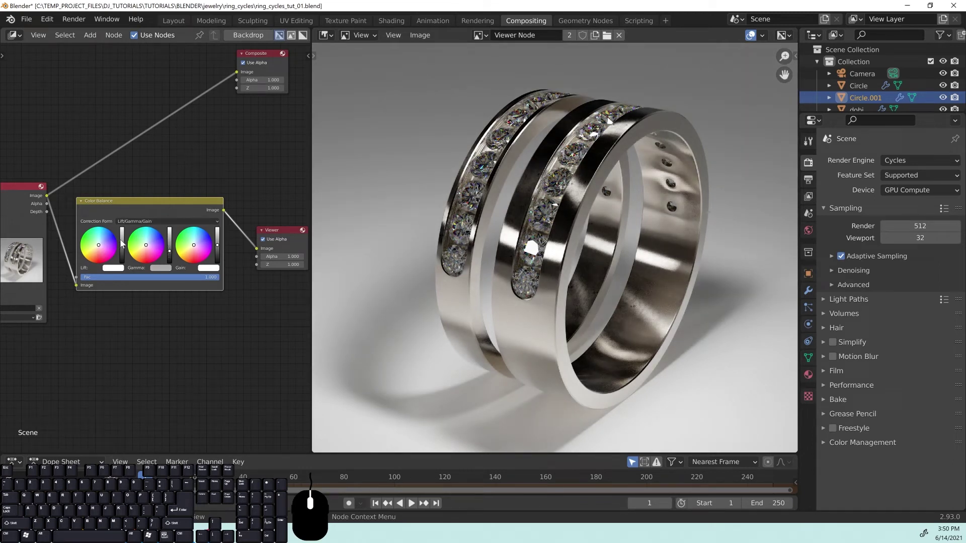
drag(122, 245, 122, 242)
shift+drag(218, 246, 217, 243)
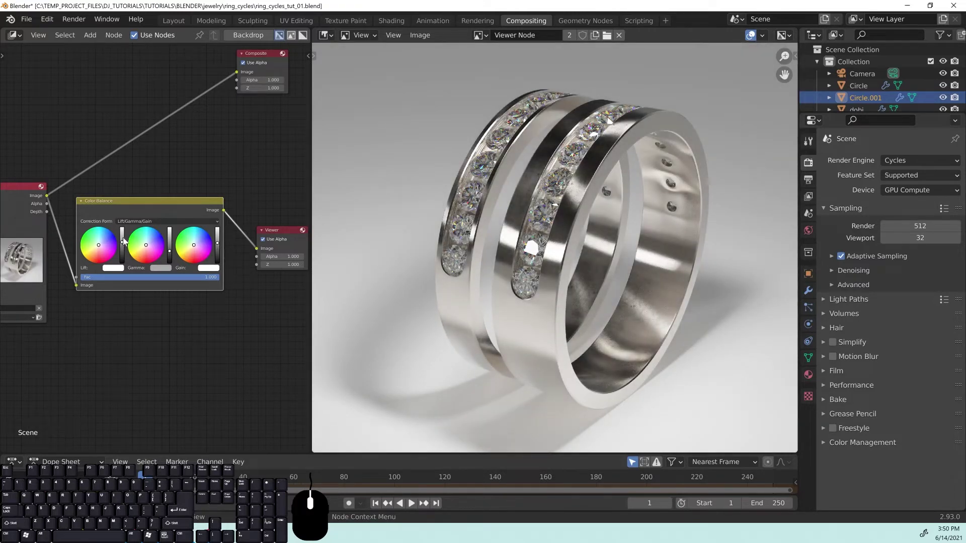
Show the image's scopes beside the rings and enlarge the waveform display in width and height.
scroll(611, 216, down, 2)
middle_drag(545, 248, 558, 254)
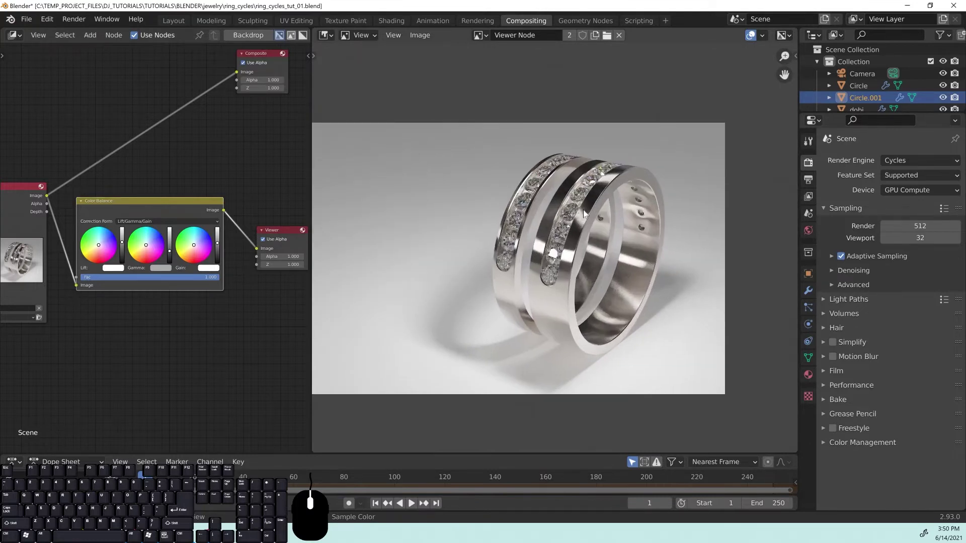
middle_drag(652, 175, 496, 173)
middle_drag(449, 221, 441, 212)
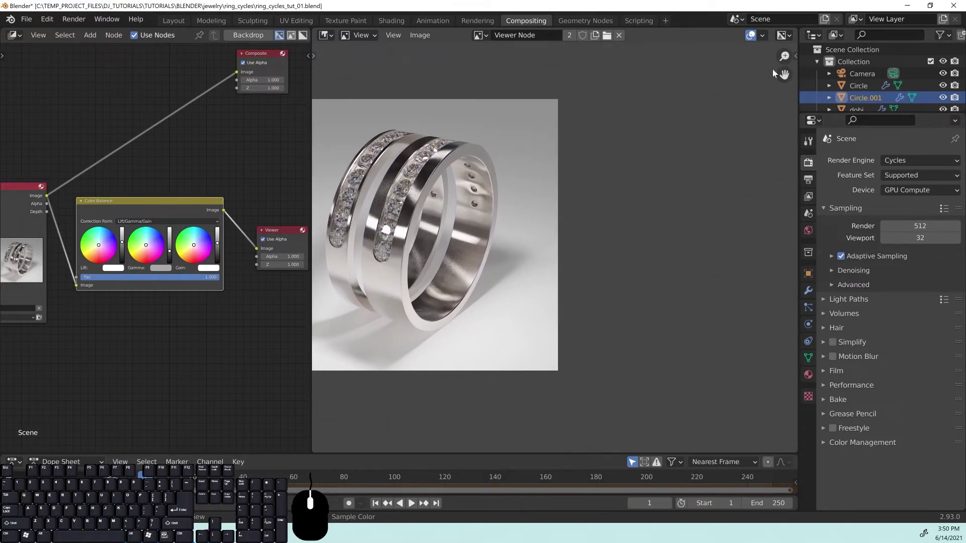
click(795, 57)
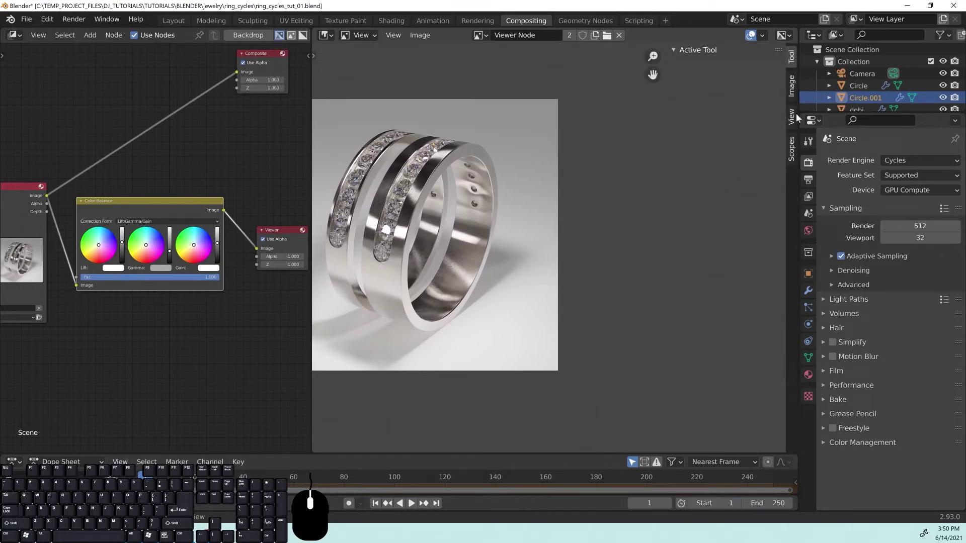
click(792, 148)
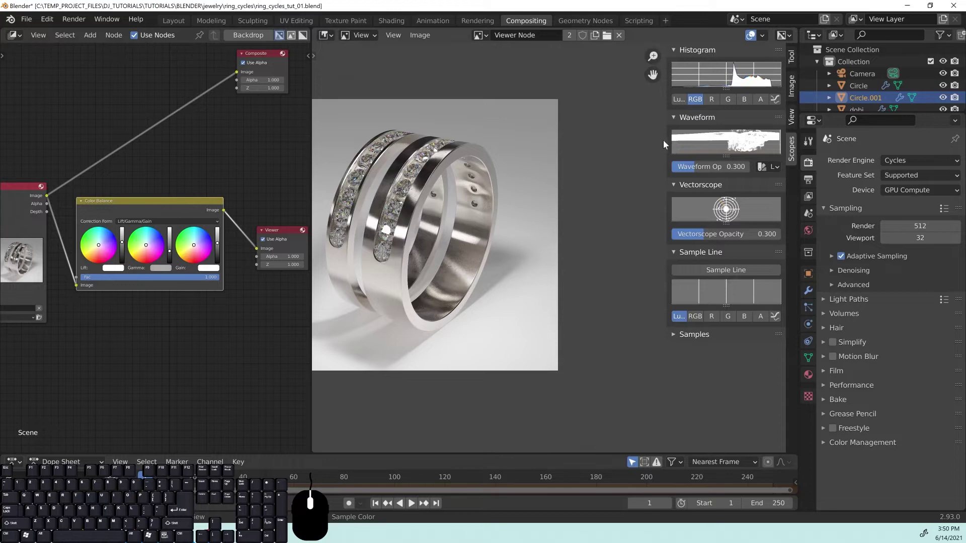
drag(667, 141, 676, 267)
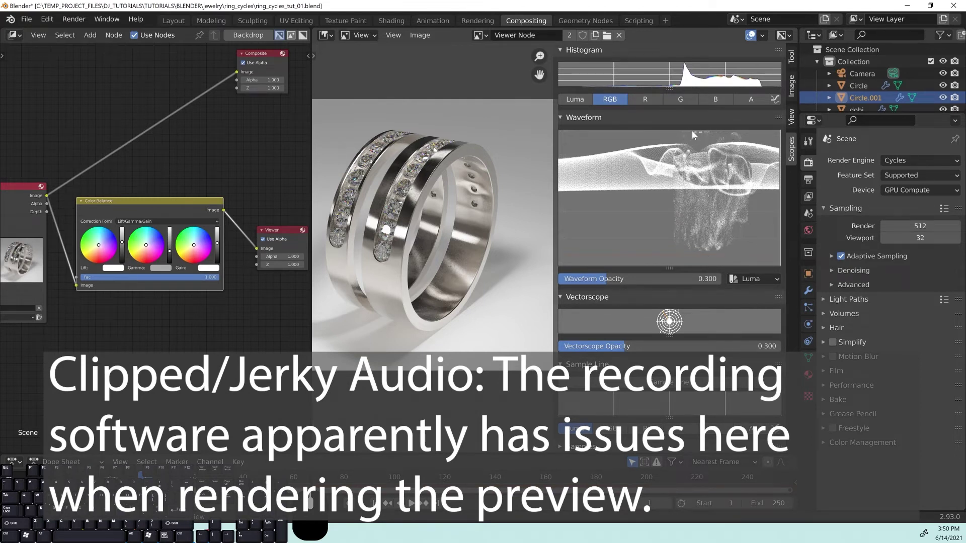
drag(669, 266, 670, 351)
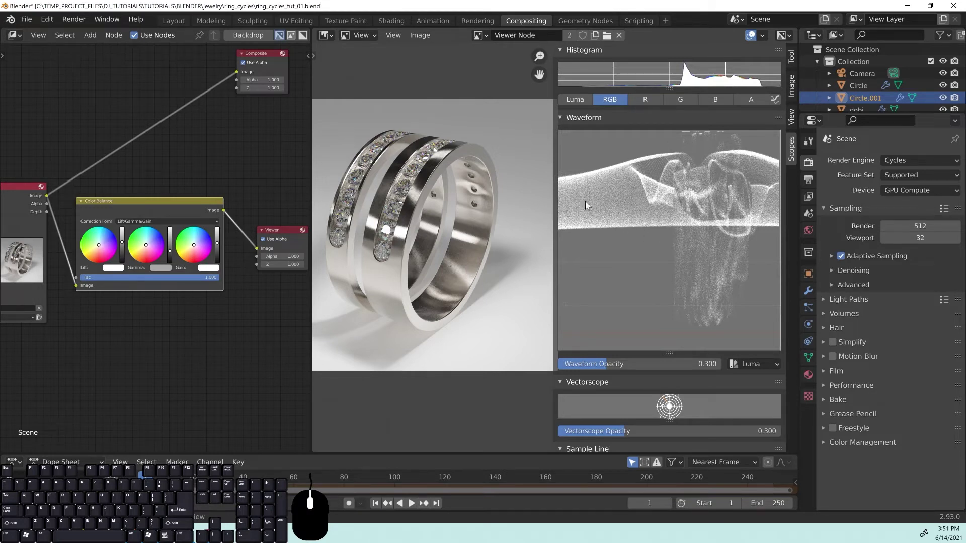
Lower the Color Balance gamma further and fine-tune gain and lift against the waveform for stronger contrast.
scroll(120, 235, up, 2)
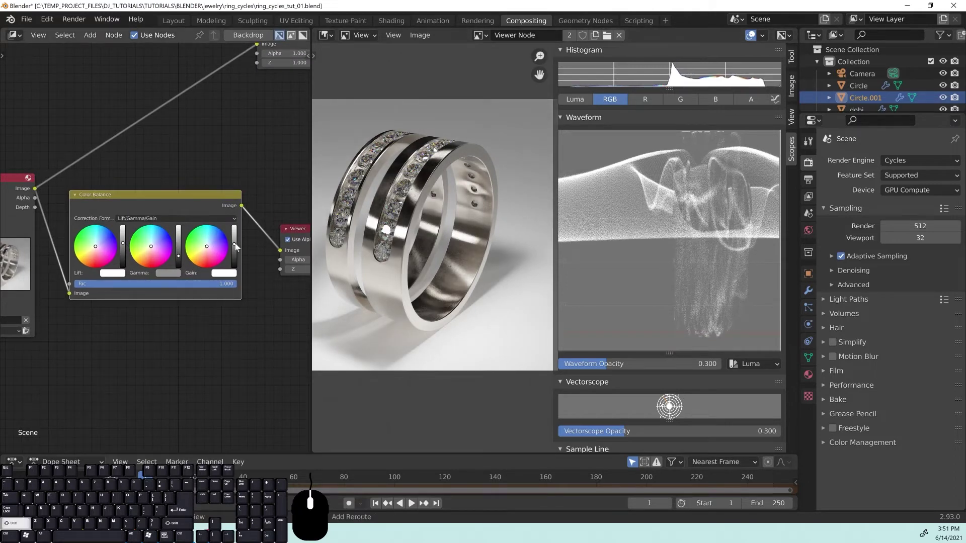
shift+drag(233, 244, 234, 246)
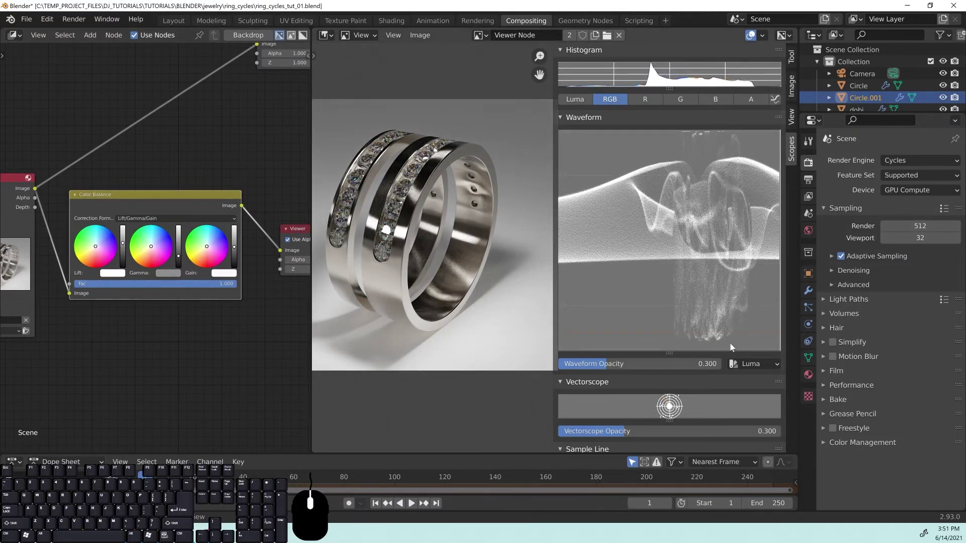
shift+drag(123, 243, 123, 244)
middle_drag(384, 250, 431, 250)
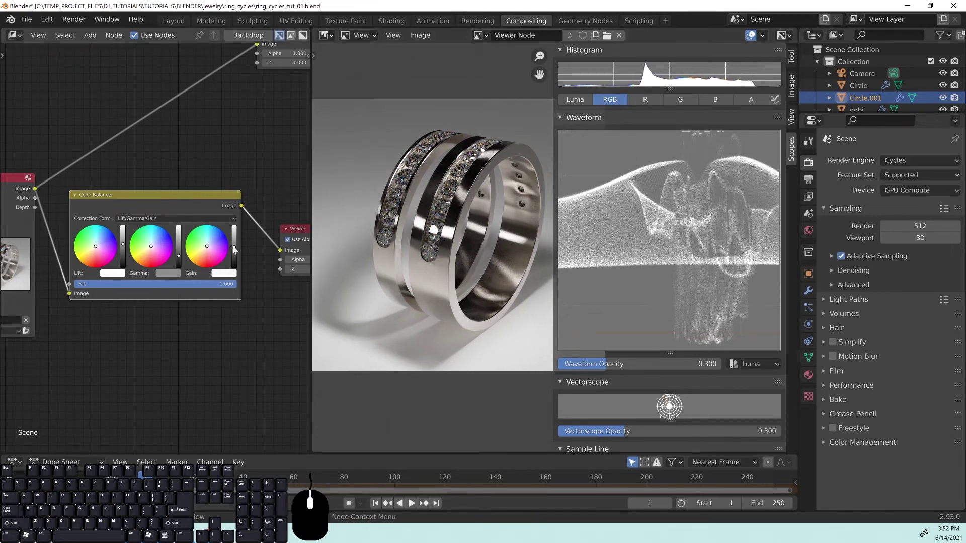
shift+drag(178, 256, 178, 255)
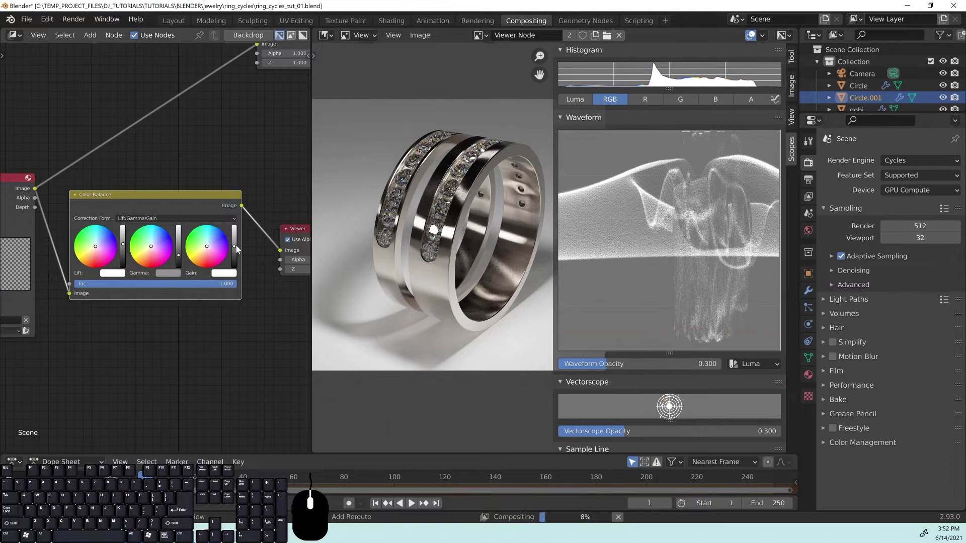
shift+drag(123, 244, 123, 243)
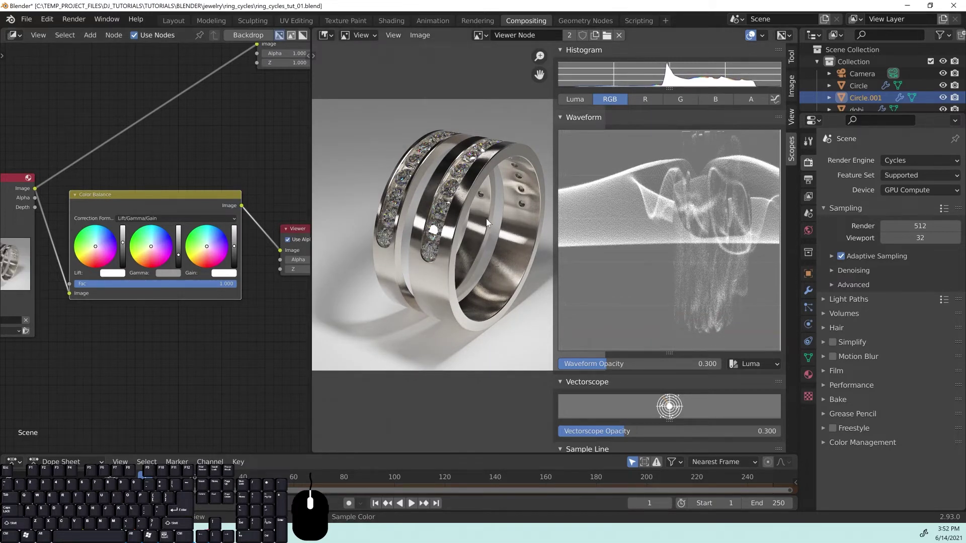
Compare the original Render Layers image with the Color Balance result through the Viewer.
middle_drag(486, 218, 472, 220)
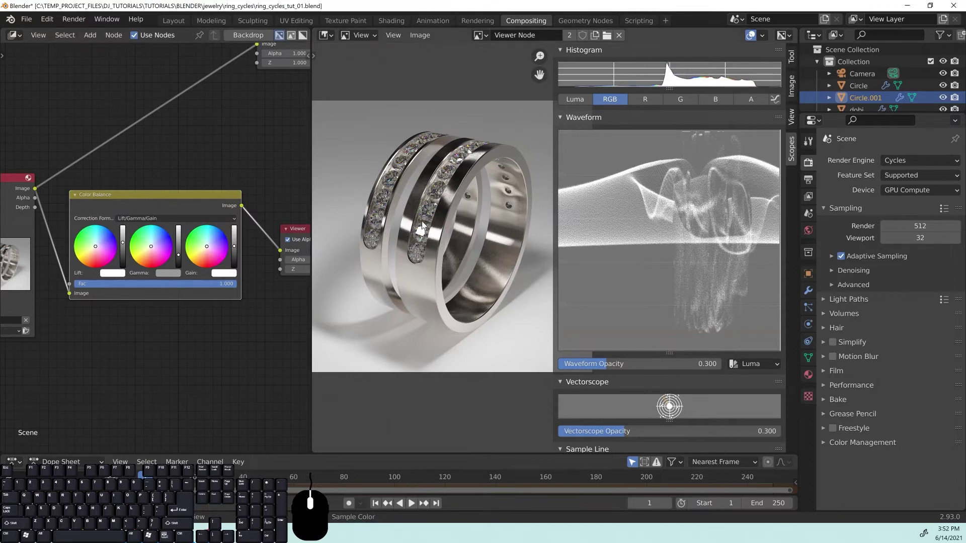
ctrl+shift+click(21, 190)
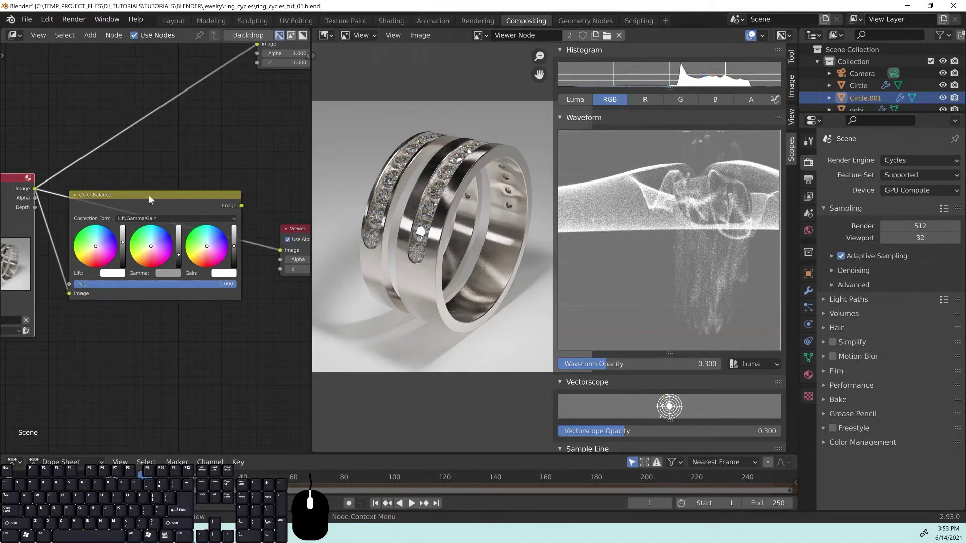
ctrl+shift+click(210, 202)
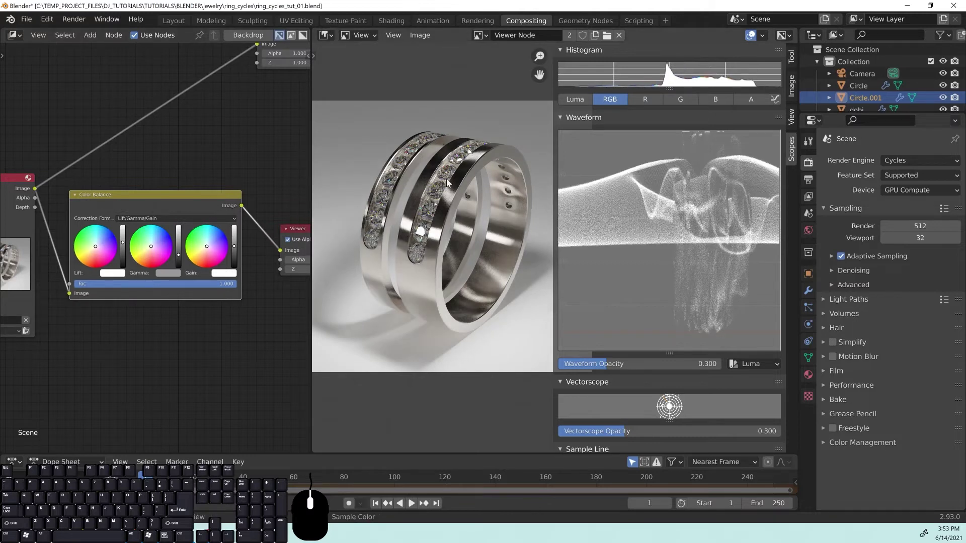
Move the Viewer and Color Balance nodes farther away from the Render Layers node.
middle_drag(303, 282, 192, 280)
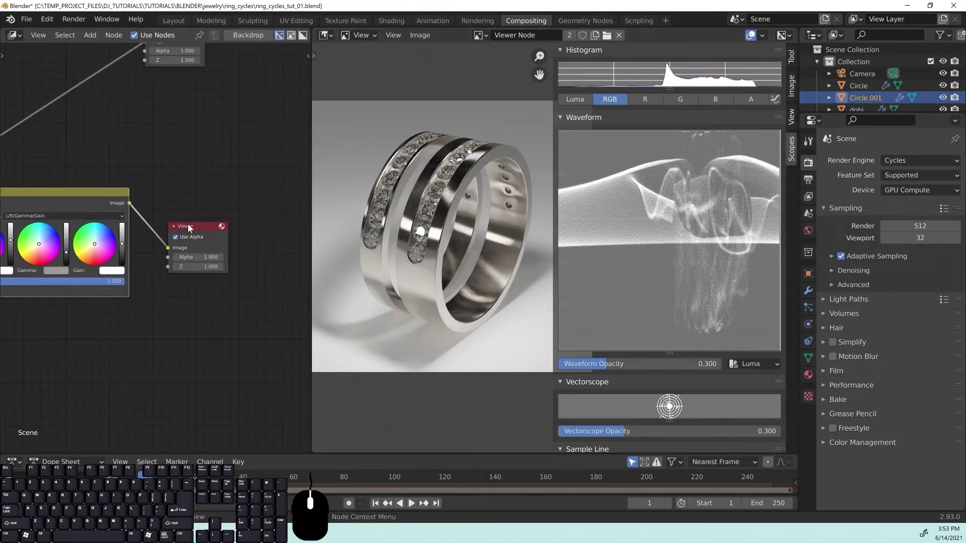
drag(188, 224, 307, 226)
drag(80, 194, 187, 193)
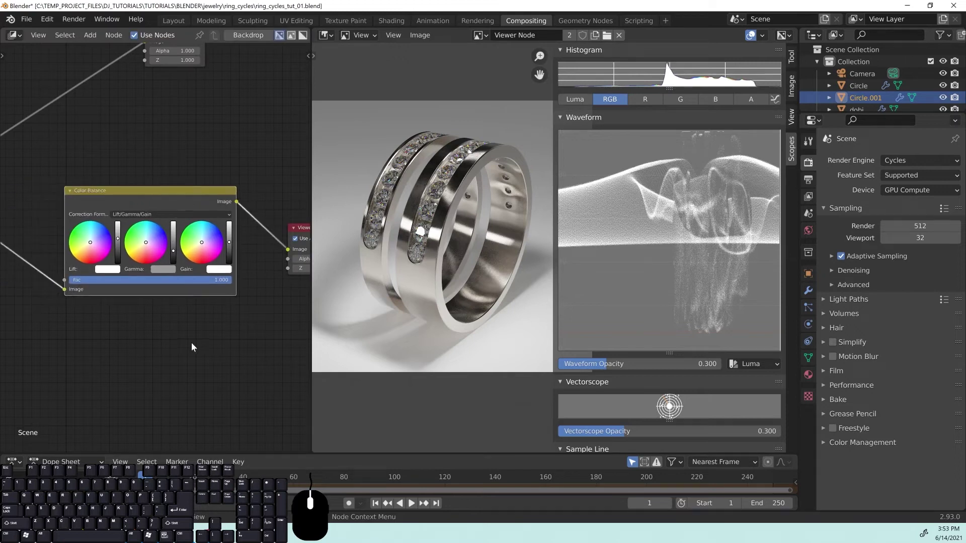
scroll(192, 342, up, 2)
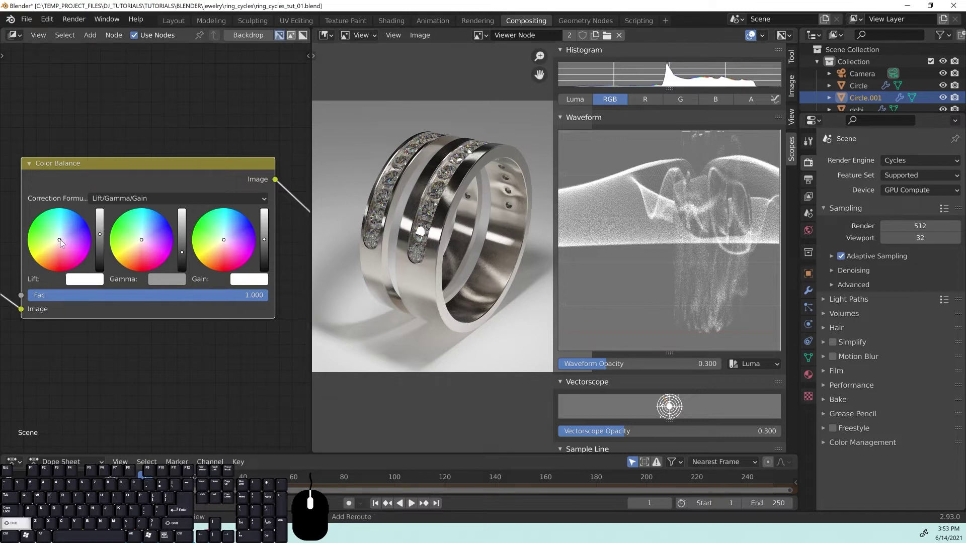
Tint the Color Balance lift slightly toward blue and compare the result with the original Render Layers image.
shift+drag(59, 239, 61, 237)
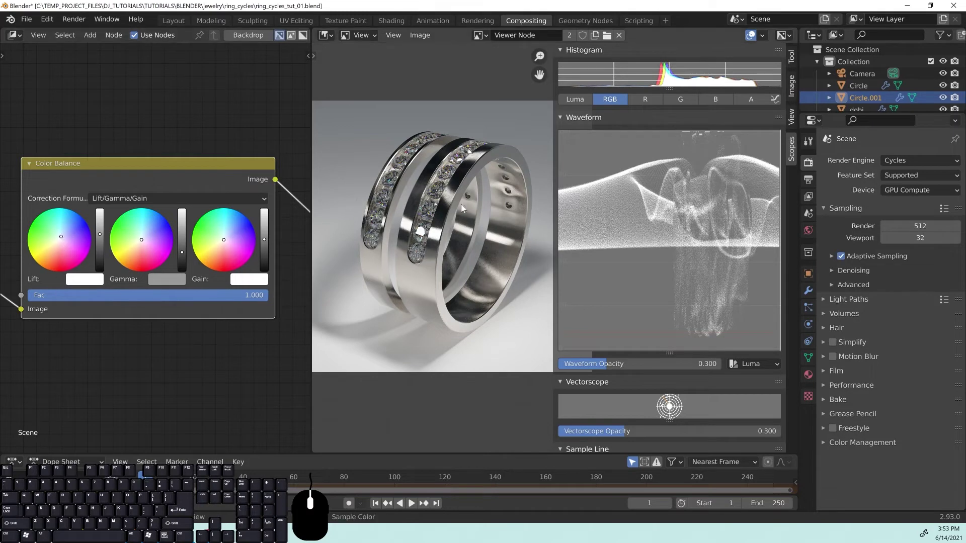
scroll(372, 194, up, 2)
middle_drag(373, 193, 443, 216)
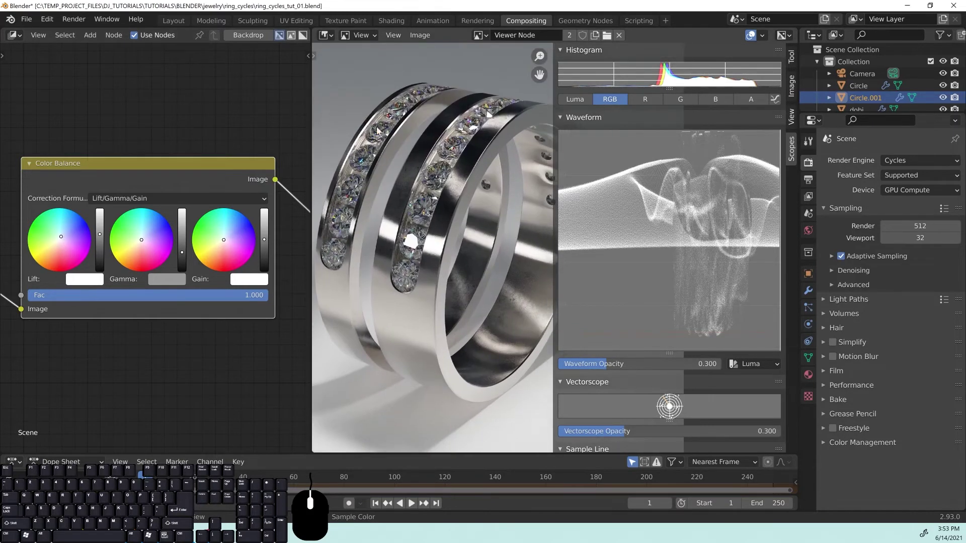
middle_drag(7, 120, 131, 182)
scroll(175, 189, down, 7)
ctrl+shift+click(32, 232)
ctrl+shift+click(185, 225)
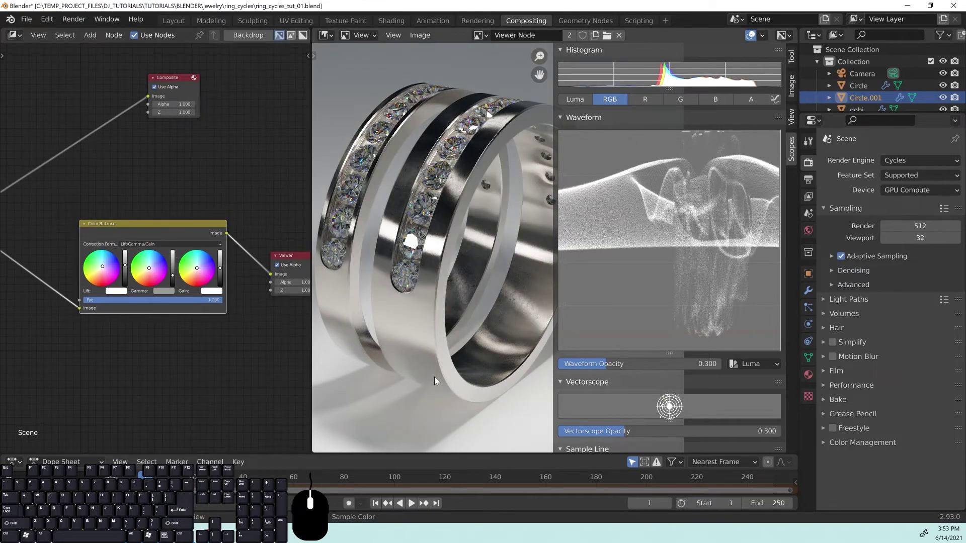
Shift the Color Balance gamma slightly toward warm orange and the gain slightly toward blue, checking the rings.
scroll(149, 276, up, 2)
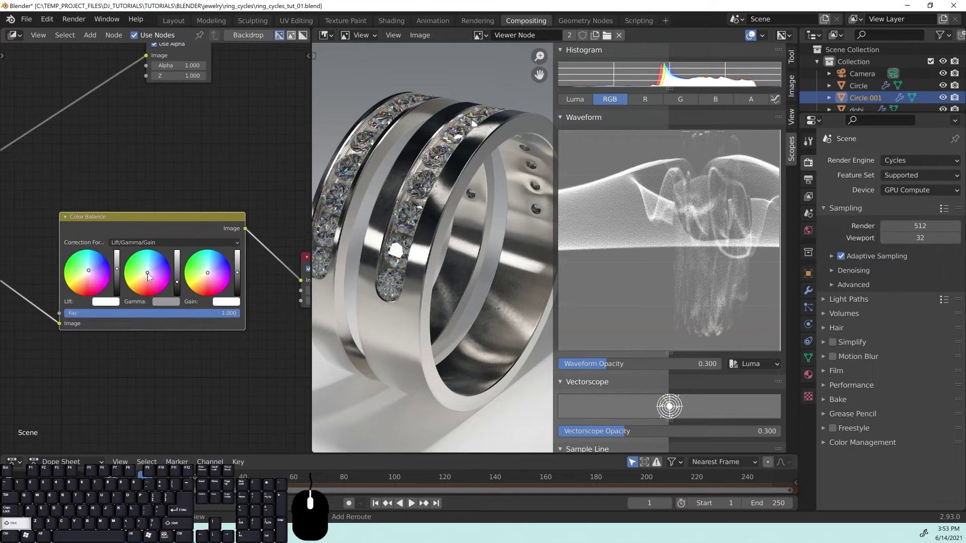
drag(148, 274, 146, 274)
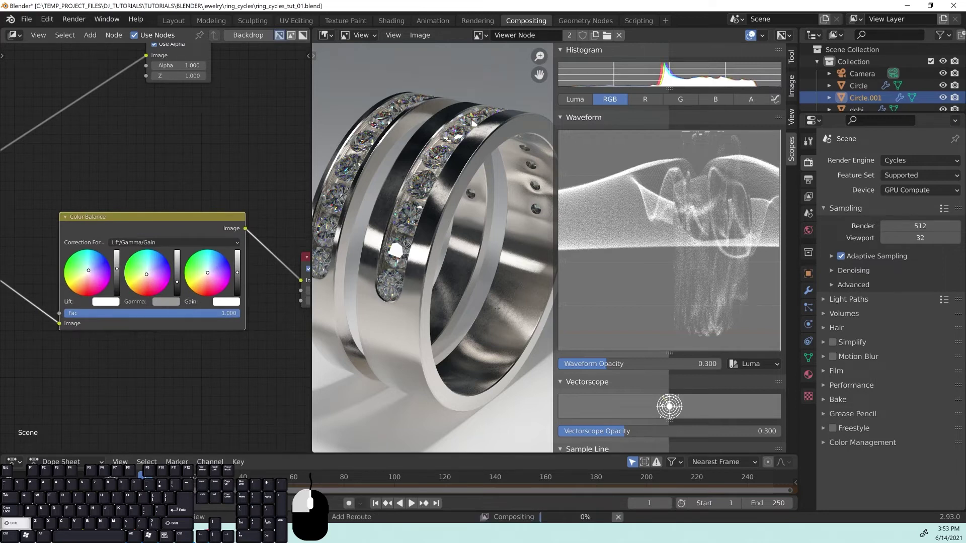
middle_drag(412, 113, 435, 96)
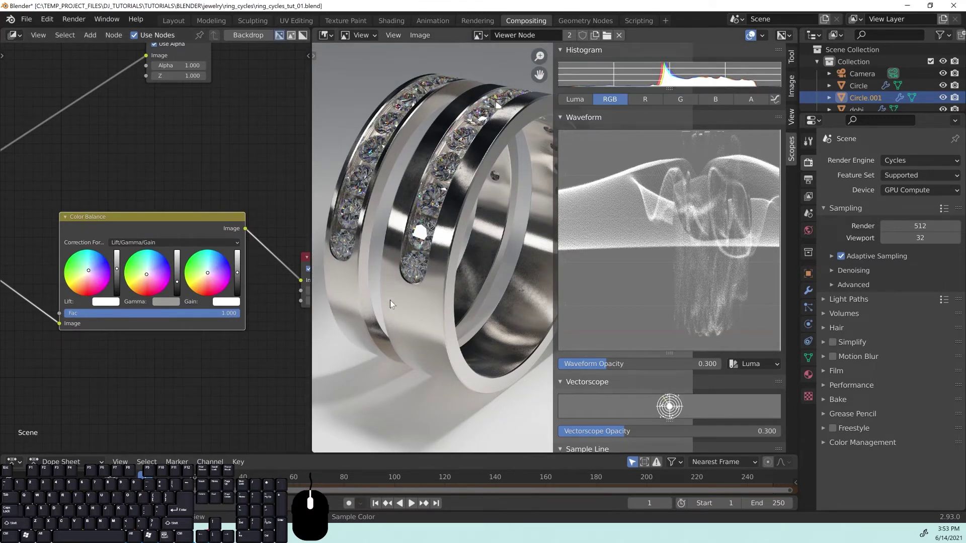
middle_drag(267, 349, 228, 365)
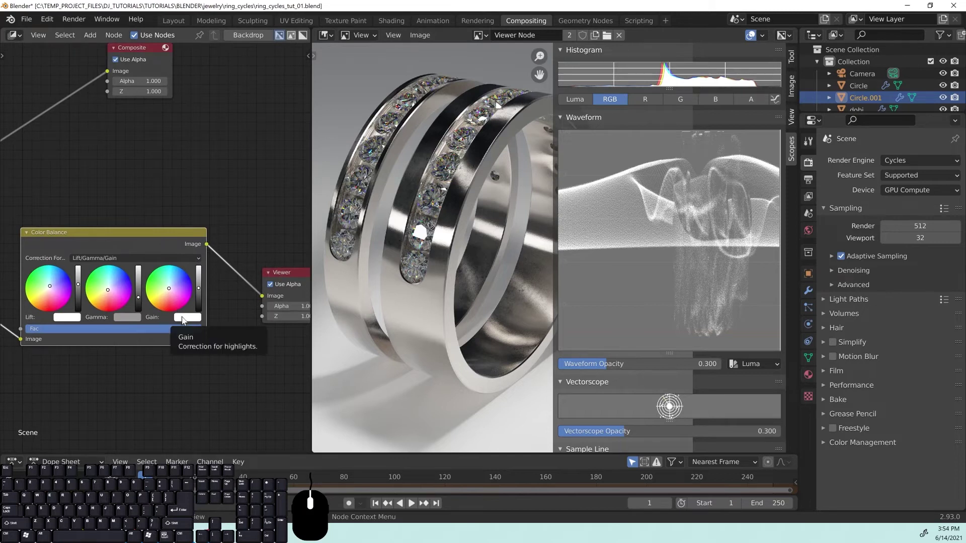
shift+drag(167, 287, 168, 285)
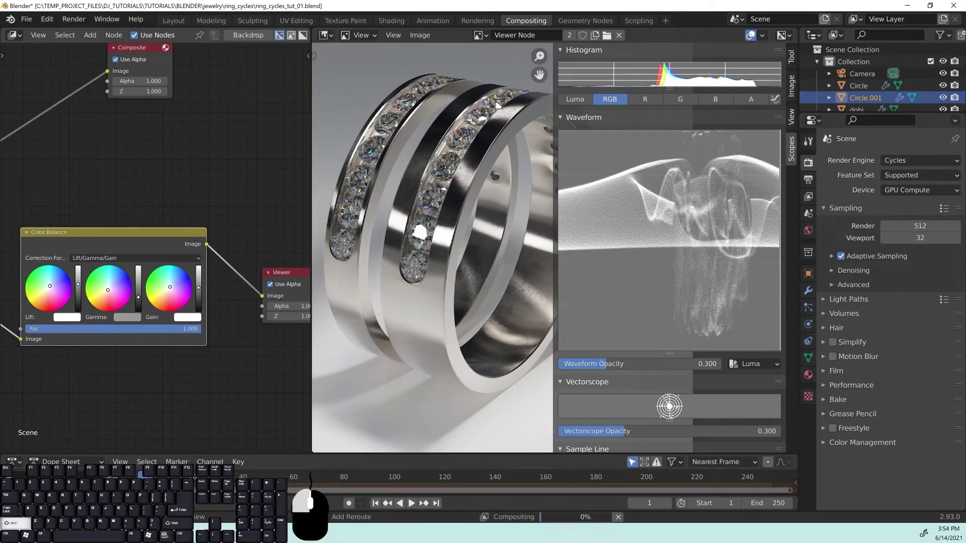
middle_drag(484, 222, 470, 233)
scroll(536, 264, down, 4)
middle_drag(536, 265, 508, 266)
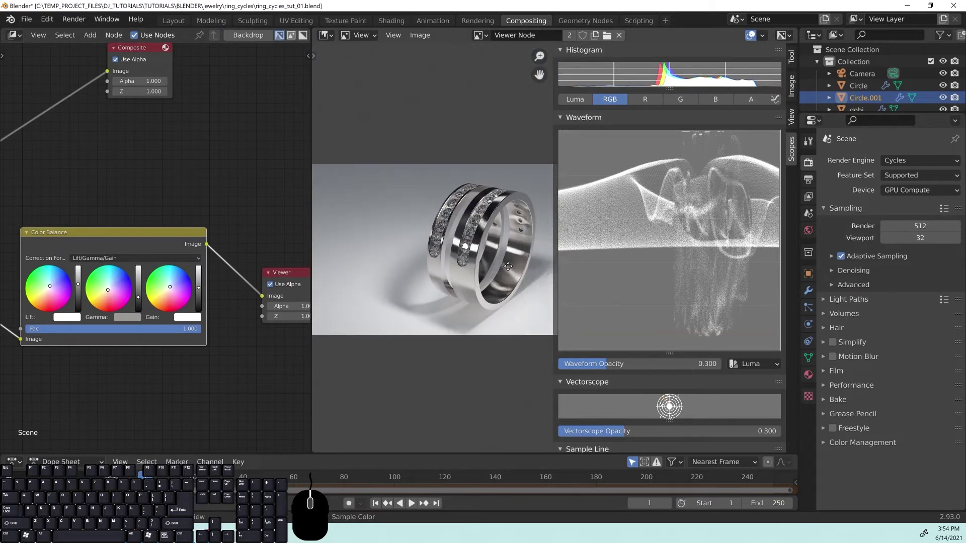
scroll(508, 266, up, 3)
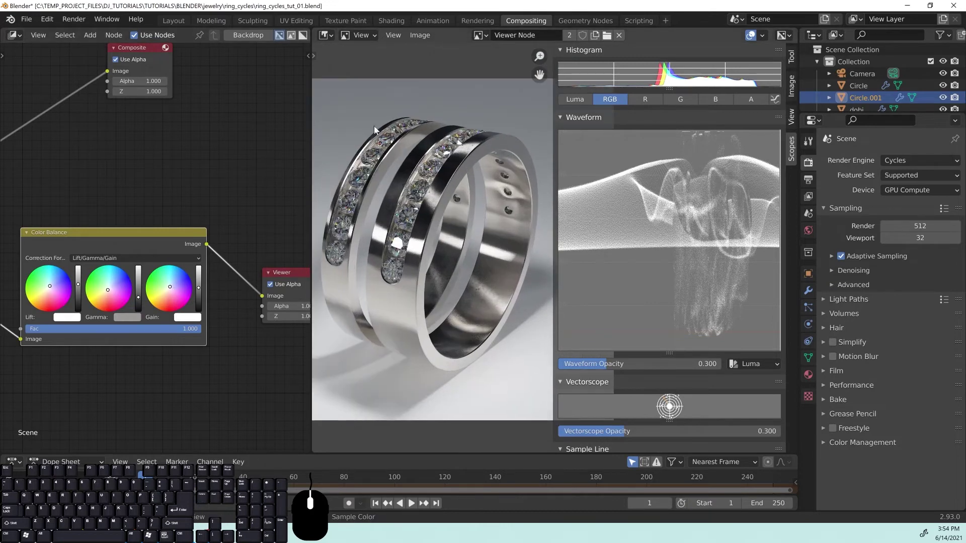
middle_drag(374, 129, 378, 126)
Hide the scopes beside the image and compare the original Render Layers image with the Color Balance result.
middle_drag(149, 255, 194, 246)
scroll(495, 247, down, 3)
middle_drag(495, 247, 436, 221)
middle_drag(197, 177, 216, 191)
scroll(215, 191, down, 2)
middle_drag(108, 206, 170, 179)
ctrl+shift+click(36, 213)
scroll(548, 246, up, 2)
drag(551, 197, 769, 198)
middle_drag(577, 217, 369, 266)
ctrl+shift+click(219, 225)
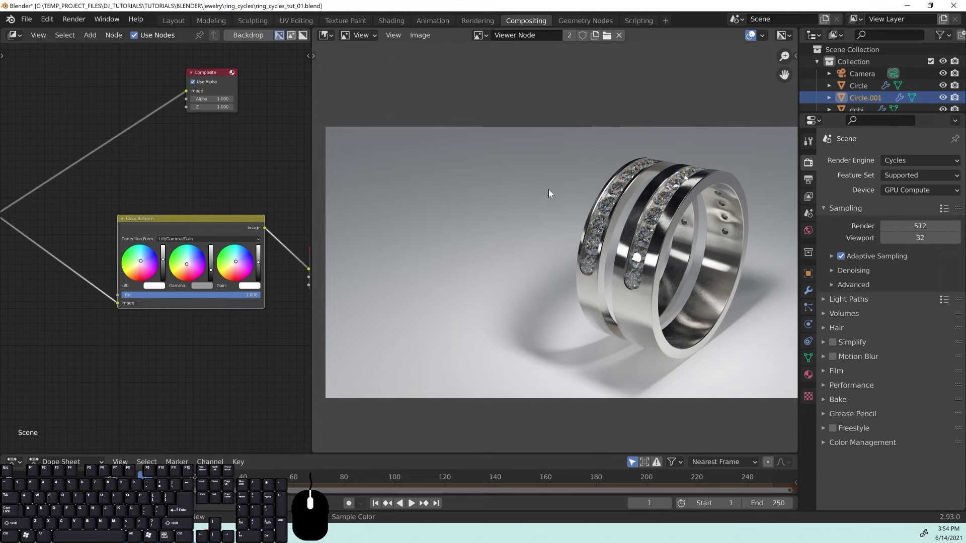
Move the Render Layers node farther away from the Color Balance node to make room between them.
middle_drag(147, 322, 252, 342)
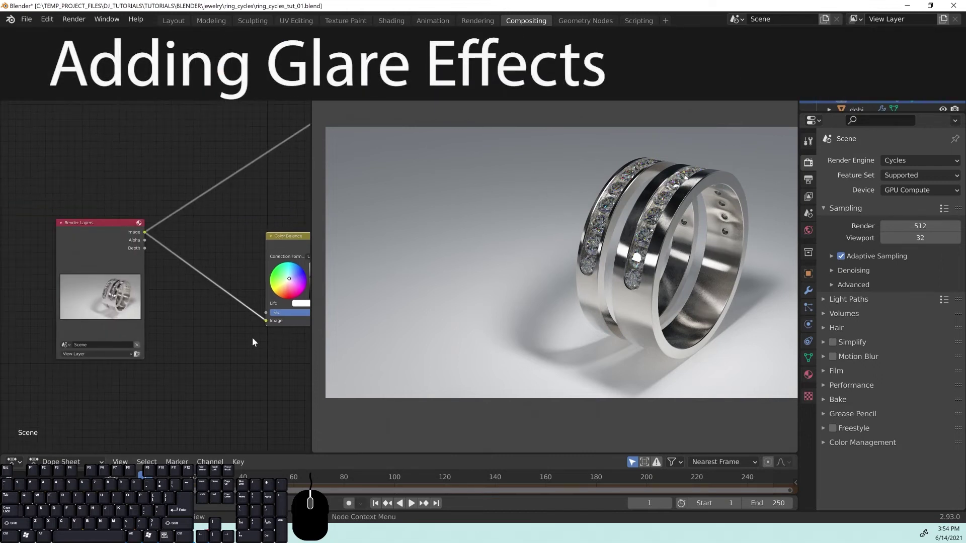
drag(119, 251, 59, 246)
middle_drag(223, 331, 178, 299)
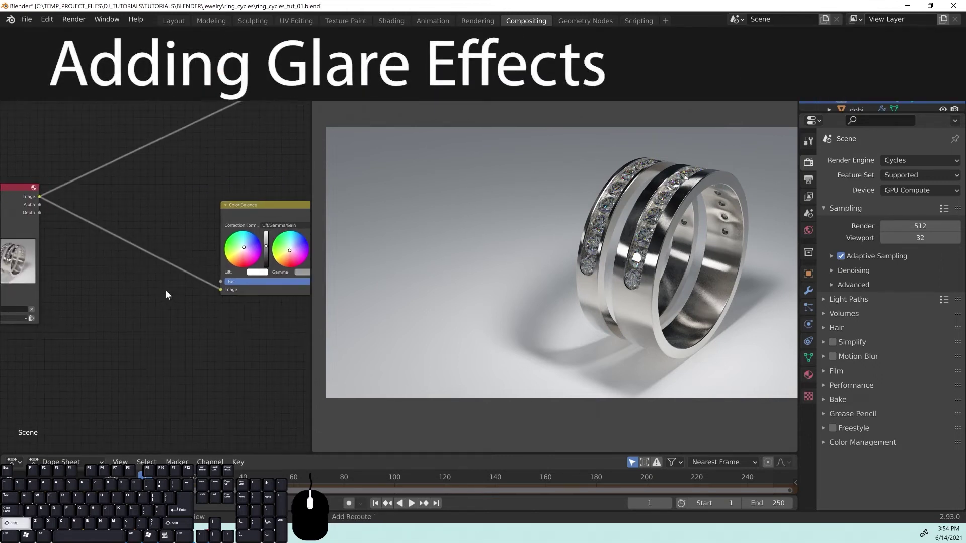
Add a Glare filter node between Render Layers and Color Balance and set its glare type to Simple Star.
key(shift+a)
mouse_move(120, 318)
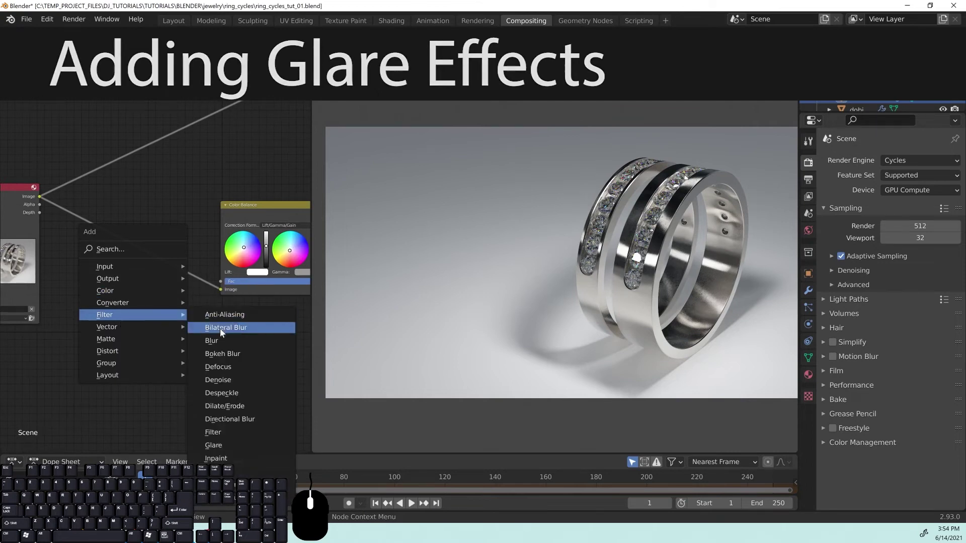
click(222, 445)
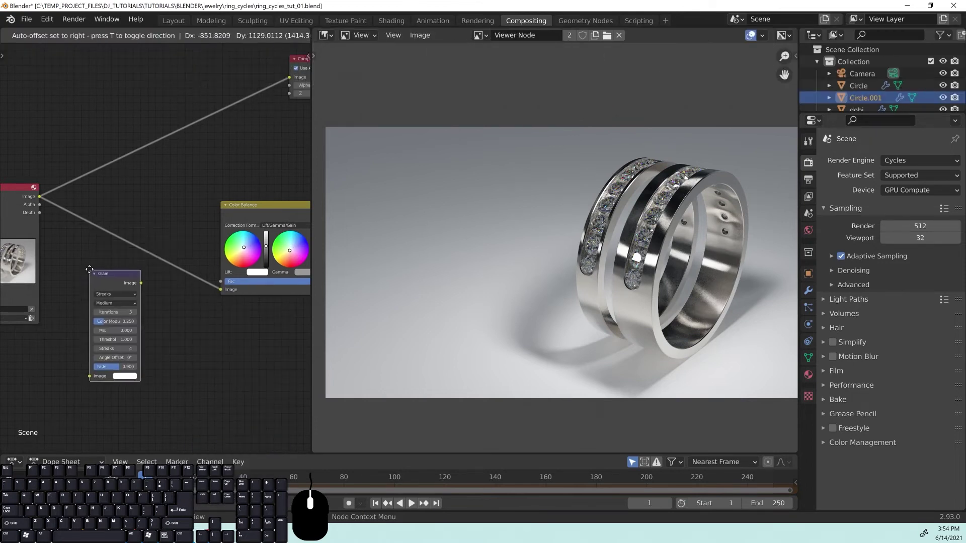
middle_drag(89, 308, 144, 282)
scroll(250, 292, up, 4)
middle_drag(250, 291, 224, 280)
click(148, 253)
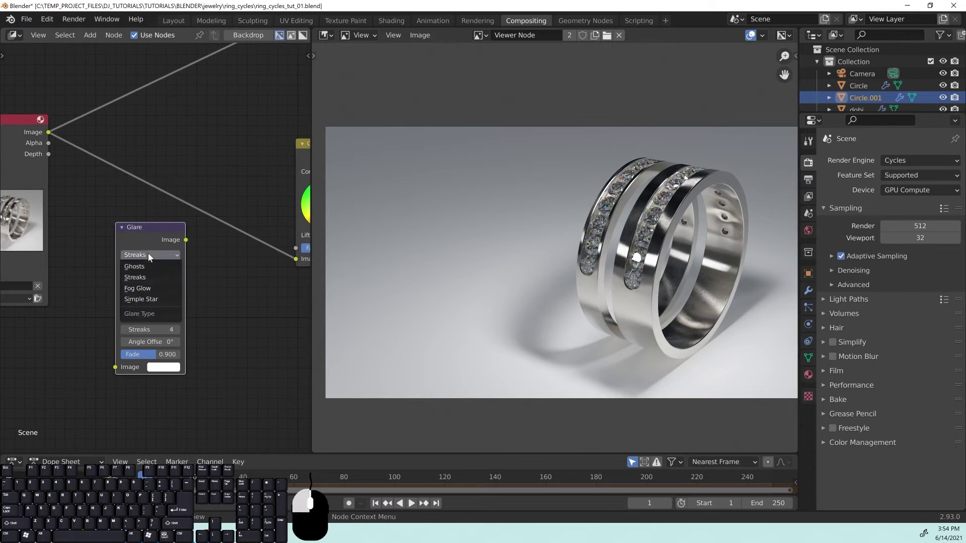
click(145, 299)
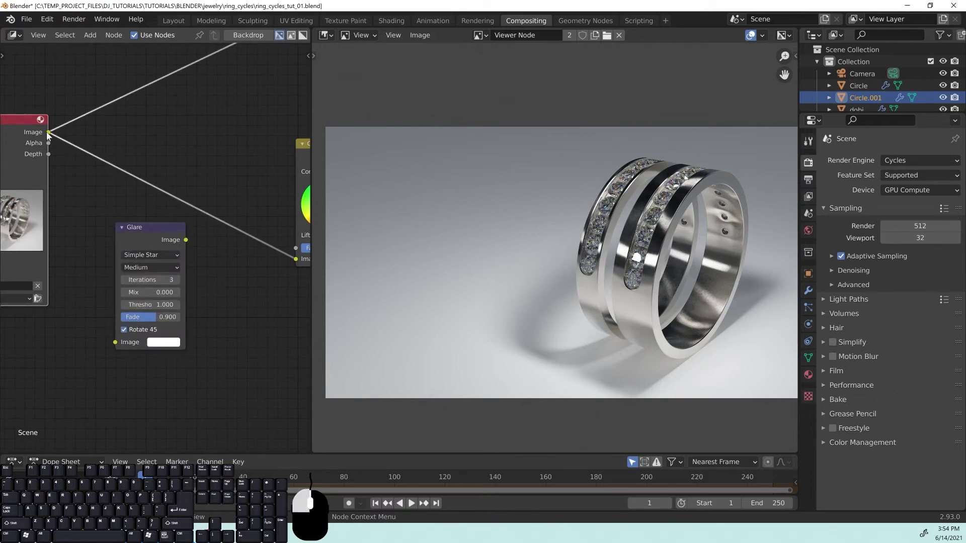
Link the Render Layers image into the Glare node and preview its output on the diamonds through the Viewer.
drag(48, 131, 122, 342)
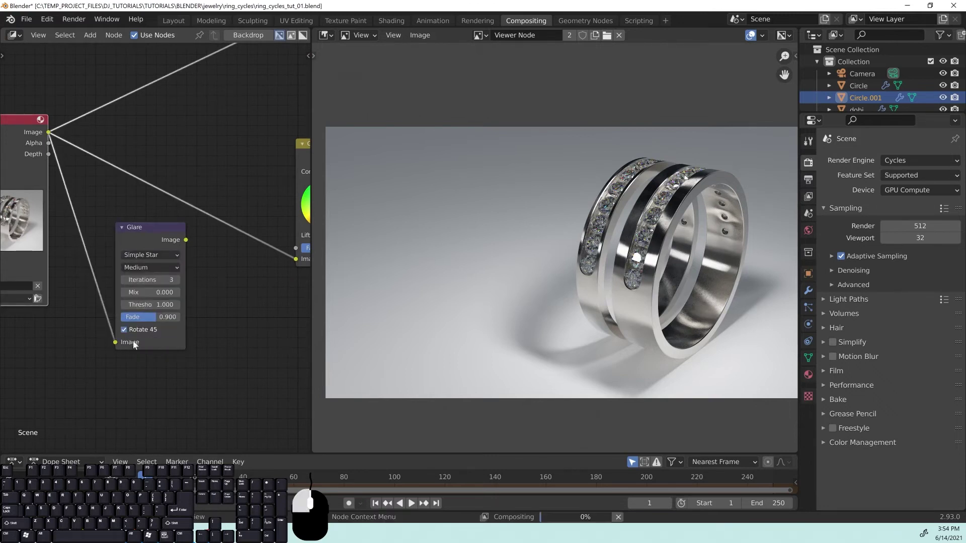
ctrl+shift+click(168, 237)
drag(147, 231, 144, 231)
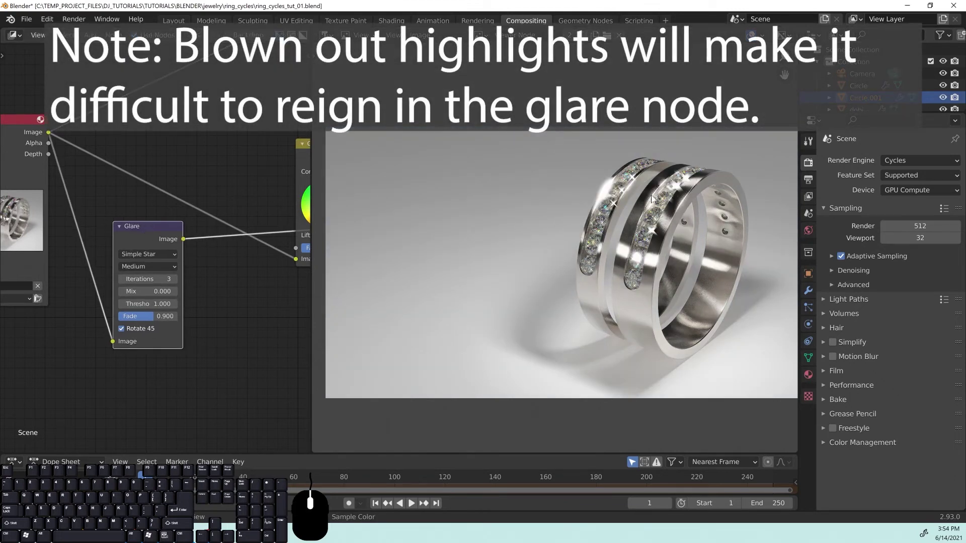
scroll(596, 246, up, 5)
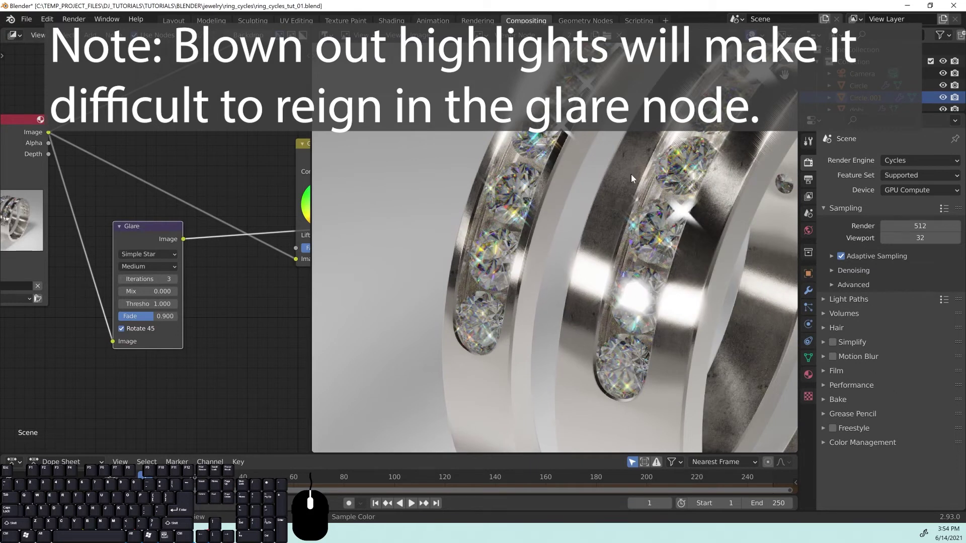
middle_drag(630, 174, 572, 263)
Set the Glare quality to Low, mix to 1 and threshold to 2 to inspect the glare on its own.
middle_drag(166, 311, 128, 298)
scroll(101, 297, up, 2)
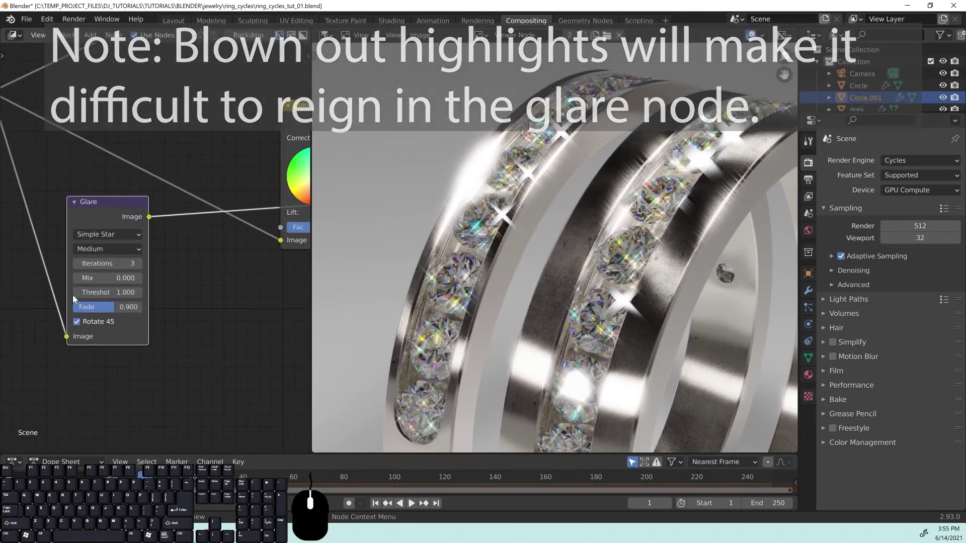
click(139, 264)
click(139, 264)
click(76, 264)
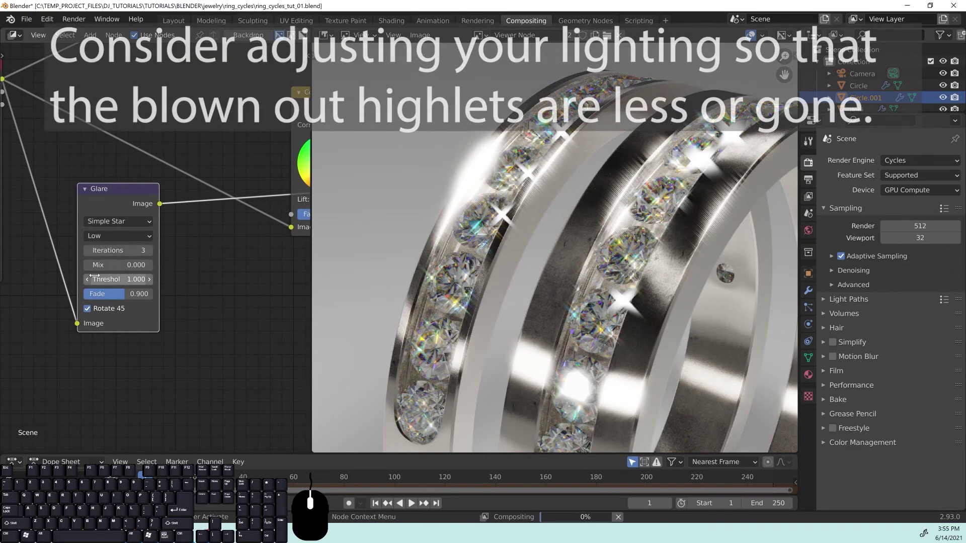
scroll(488, 335, up, 5)
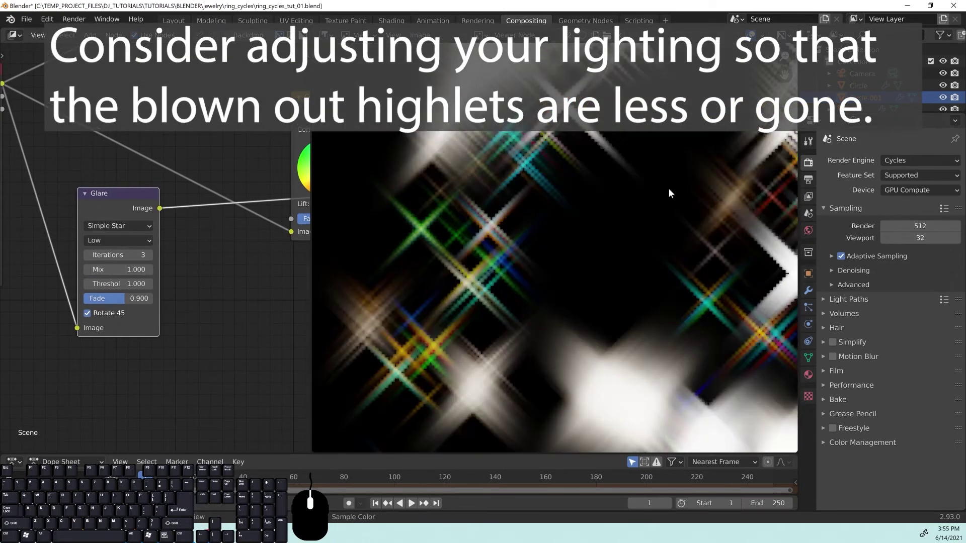
scroll(669, 193, down, 5)
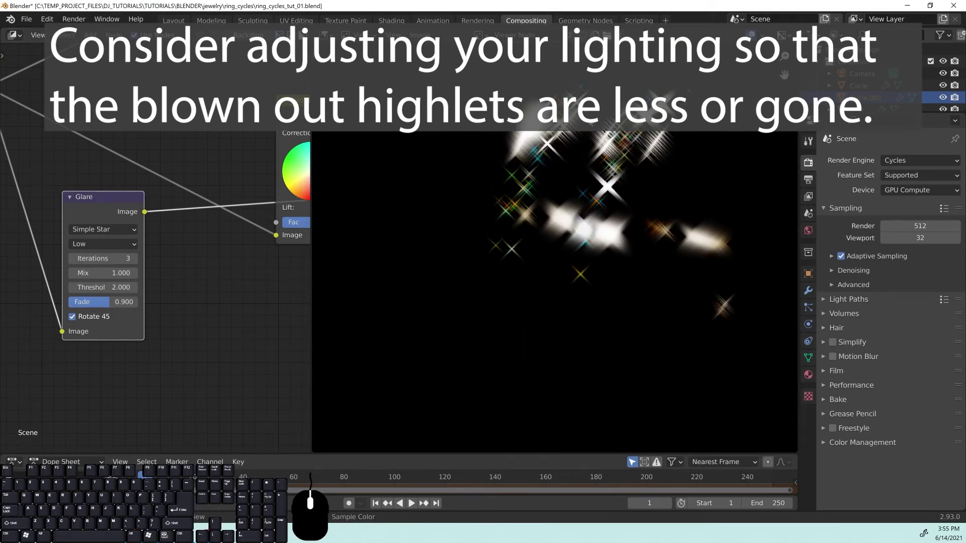
Try a Glare threshold of 5 on the isolated glare.
click(103, 287)
text(5)
key(Return)
middle_drag(521, 141, 491, 182)
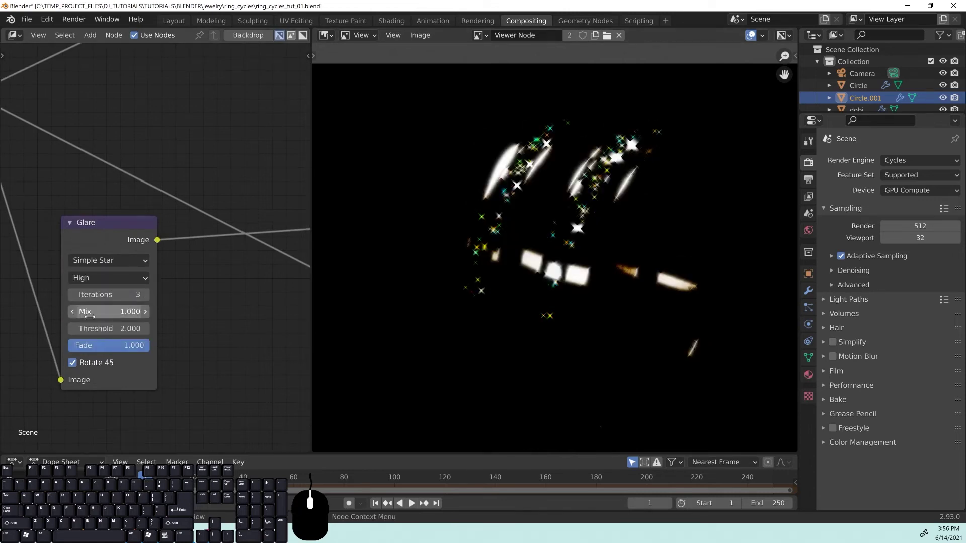
Reset the Glare mix, check the sparkles on the diamonds up close and set the mix to -0.5.
key(BackSpace)
scroll(591, 173, up, 3)
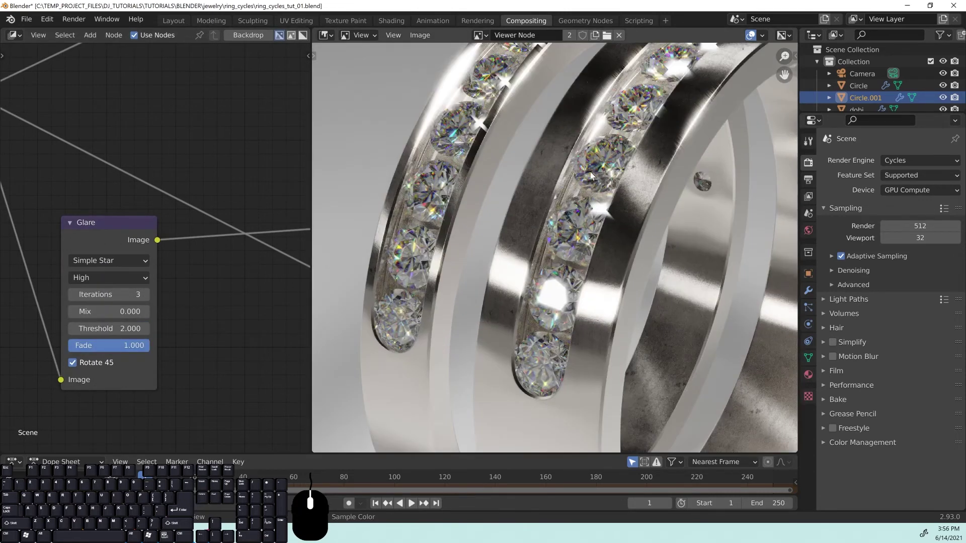
scroll(591, 173, up, 3)
middle_drag(333, 184, 532, 318)
middle_drag(687, 50, 402, 211)
shift+middle_drag(754, 204, 538, 297)
middle_drag(108, 311, 138, 299)
click(137, 299)
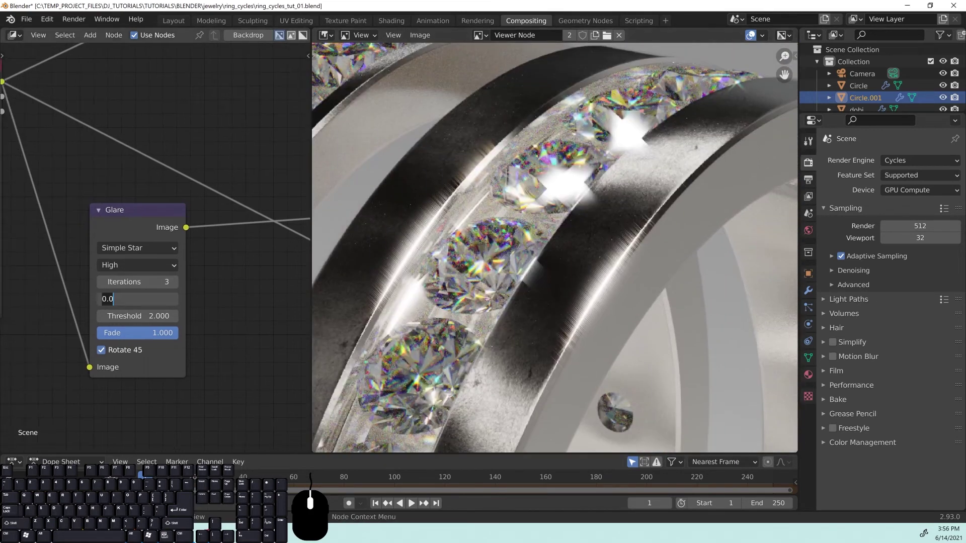
text(-0.5)
key(Return)
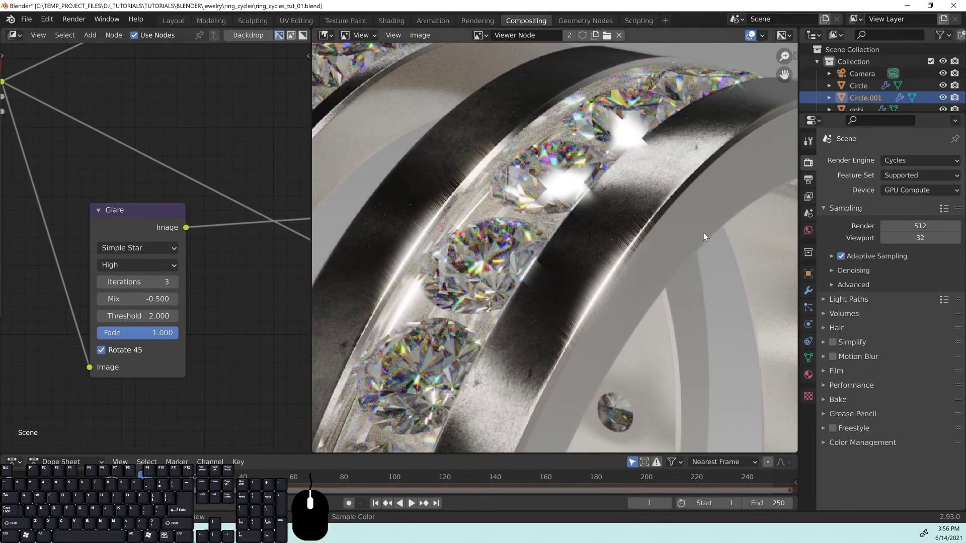
Try a Glare mix of -0.85, examine the diamonds up close and return the mix to -0.5.
click(137, 298)
text(-.85)
key(Return)
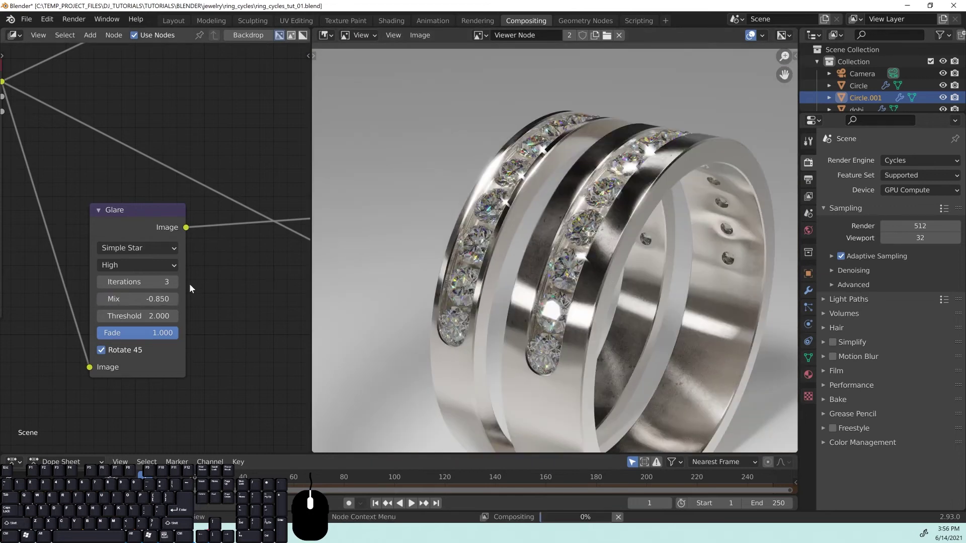
scroll(577, 308, up, 6)
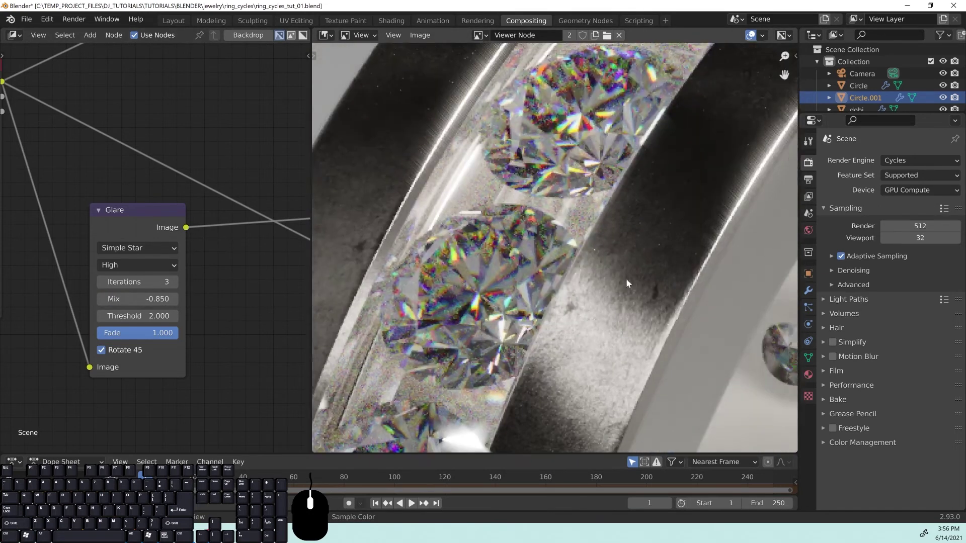
click(137, 298)
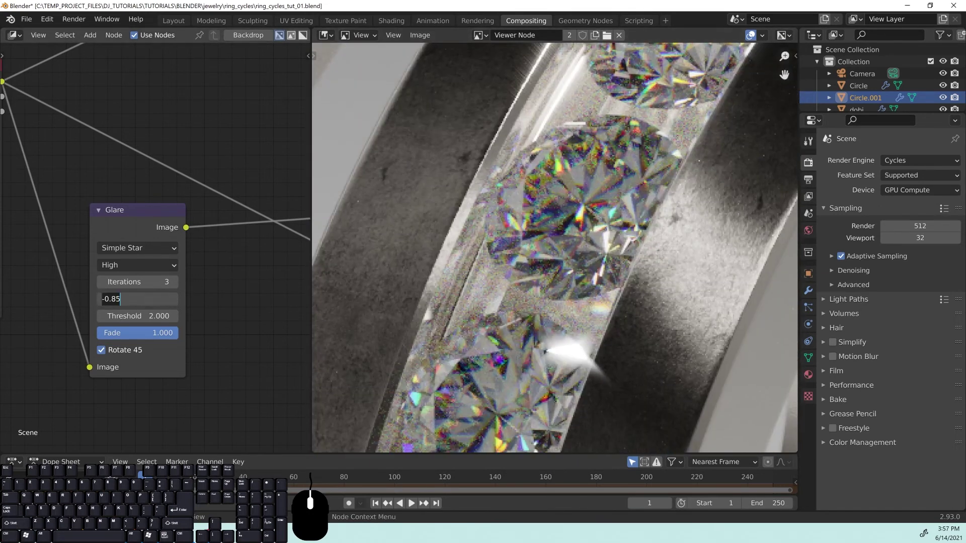
text(-.5)
key(Return)
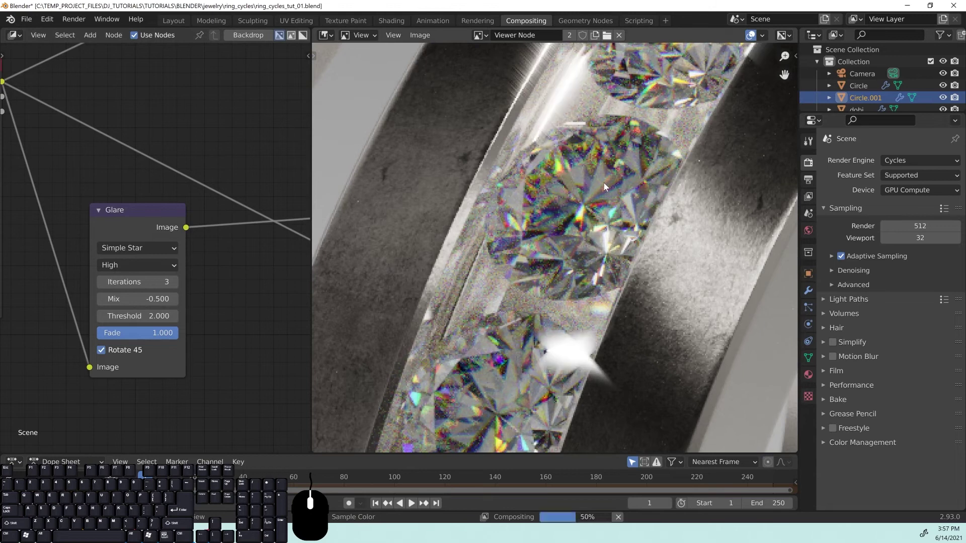
scroll(604, 182, down, 7)
Set the Glare fade to 0.9, quality to Medium and iterations to 5, and check the star glints.
middle_drag(185, 353, 207, 330)
click(163, 312)
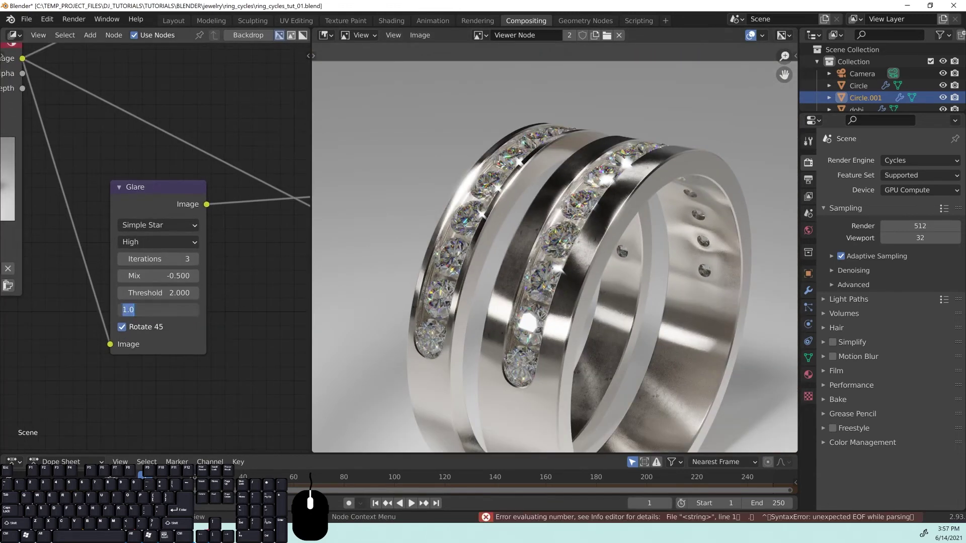
text(0.9)
key(Return)
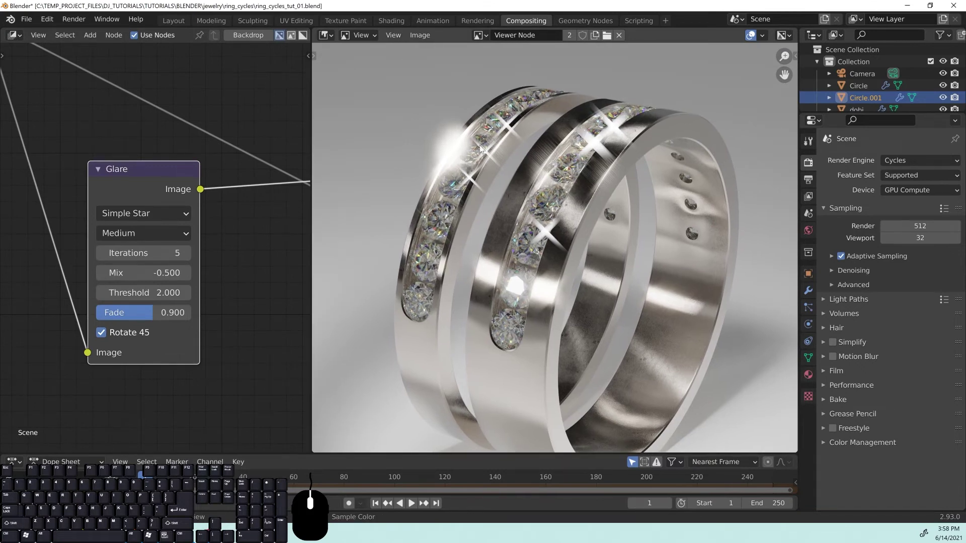
middle_drag(464, 278, 518, 283)
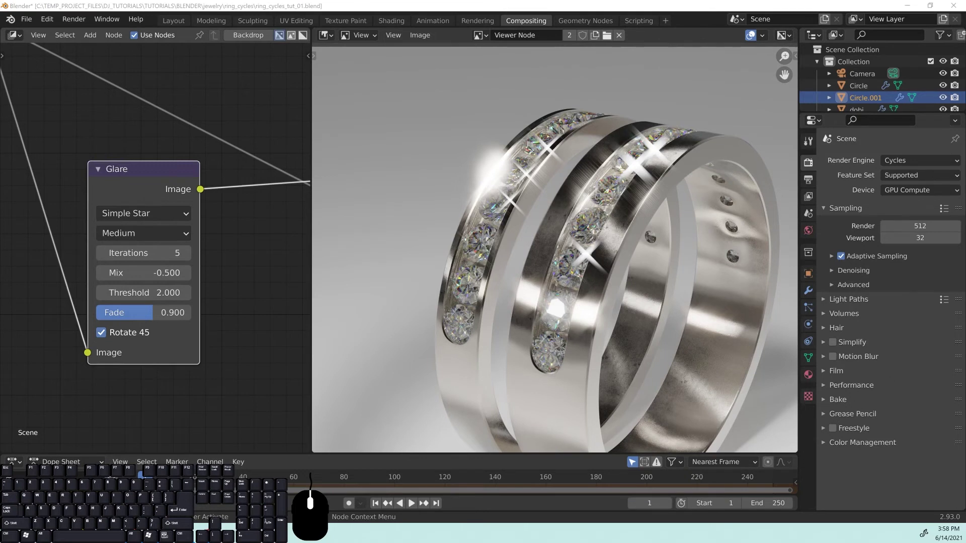
Bring the ring_01.blend window into view and examine the diamonds in its composited image up close.
drag(0, 122, 597, 34)
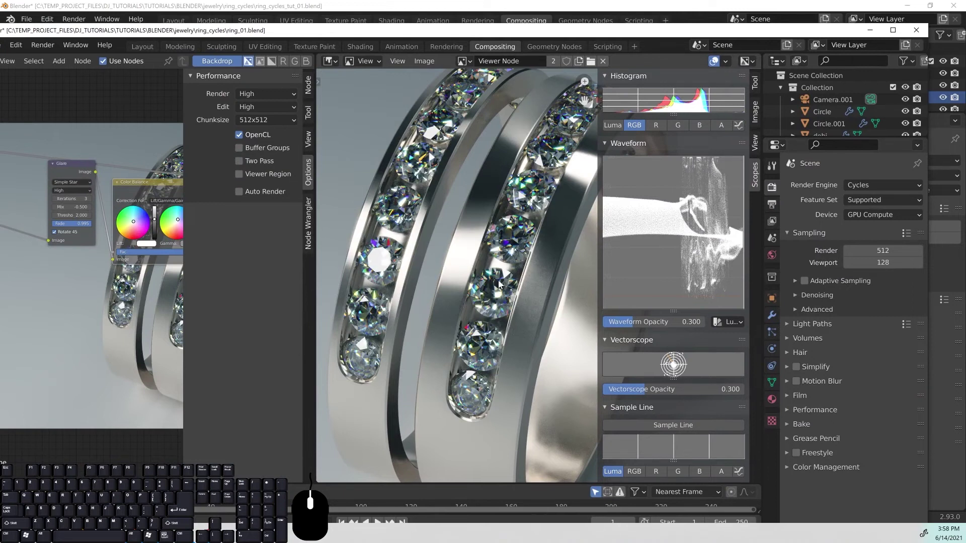
scroll(498, 283, up, 3)
middle_drag(407, 297, 531, 275)
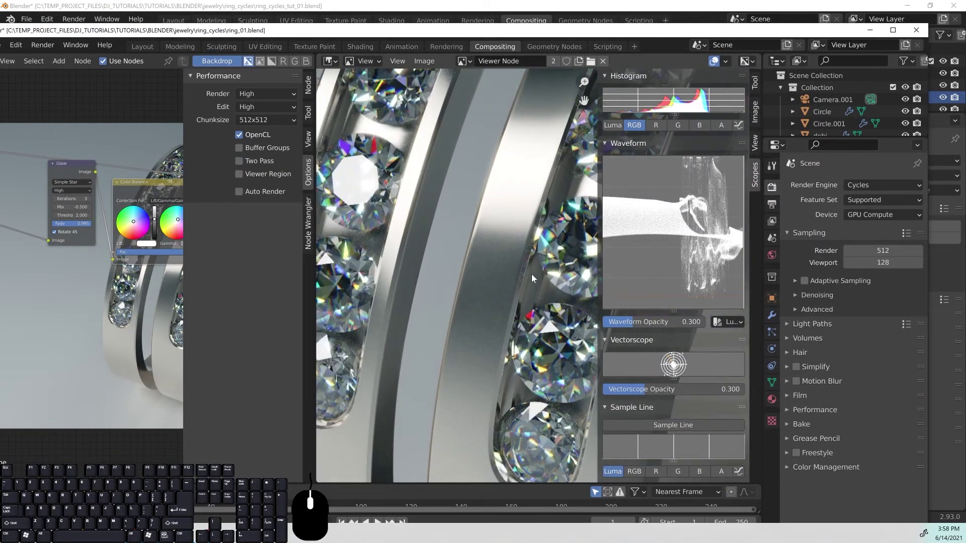
middle_drag(382, 317, 461, 305)
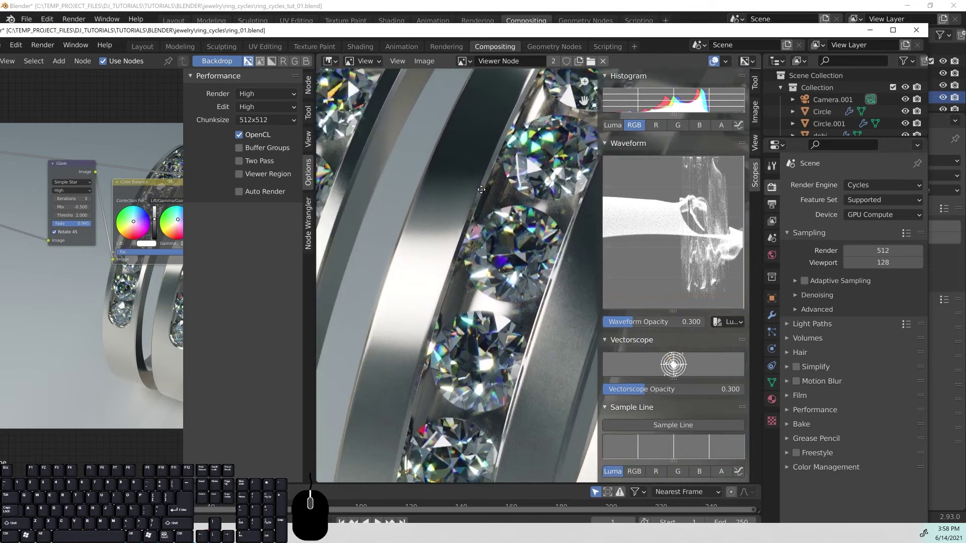
drag(447, 31, 491, 23)
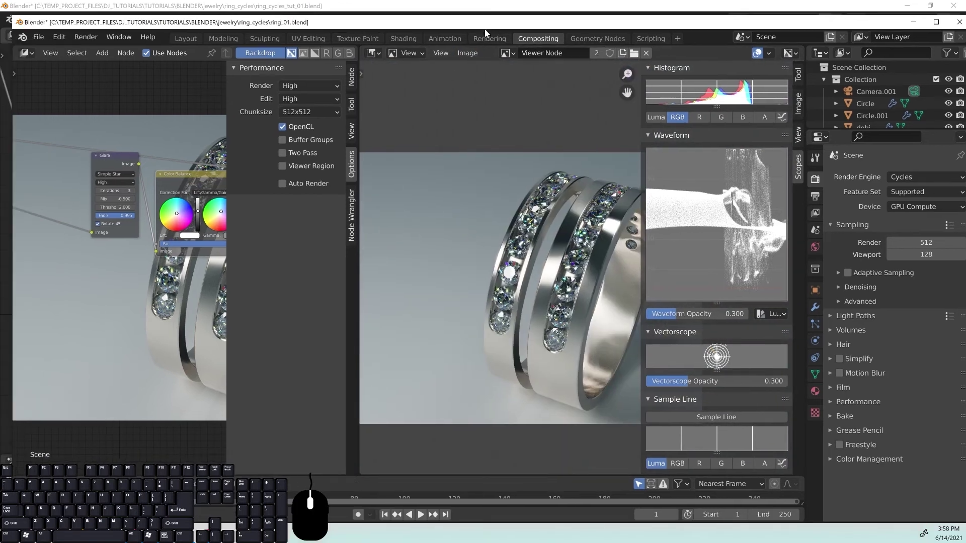
Bypass the Despeckle node by connecting the Render Layers image directly to the Glare node, widening the node editor only for this edit.
drag(359, 197, 635, 198)
middle_drag(145, 246, 276, 268)
drag(251, 225, 256, 260)
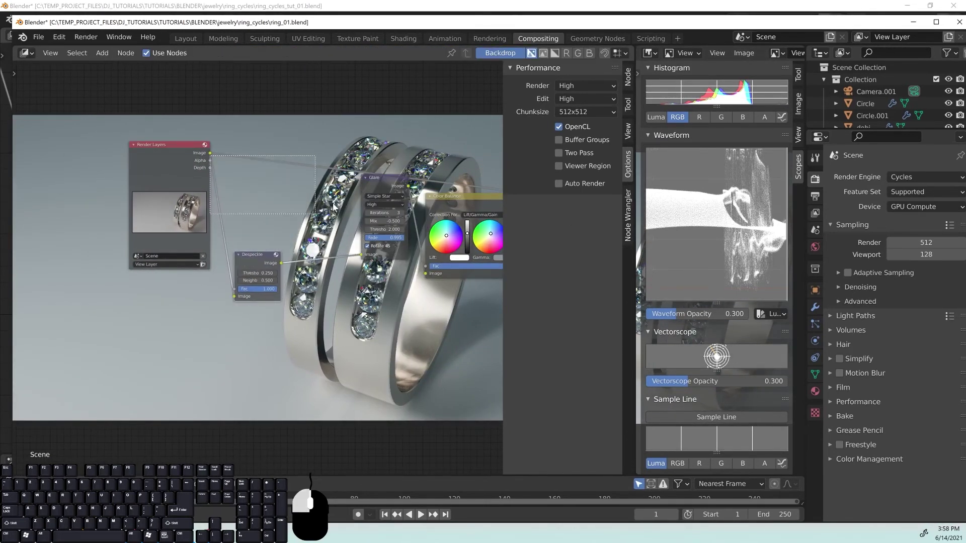
drag(384, 178, 341, 200)
drag(206, 158, 325, 278)
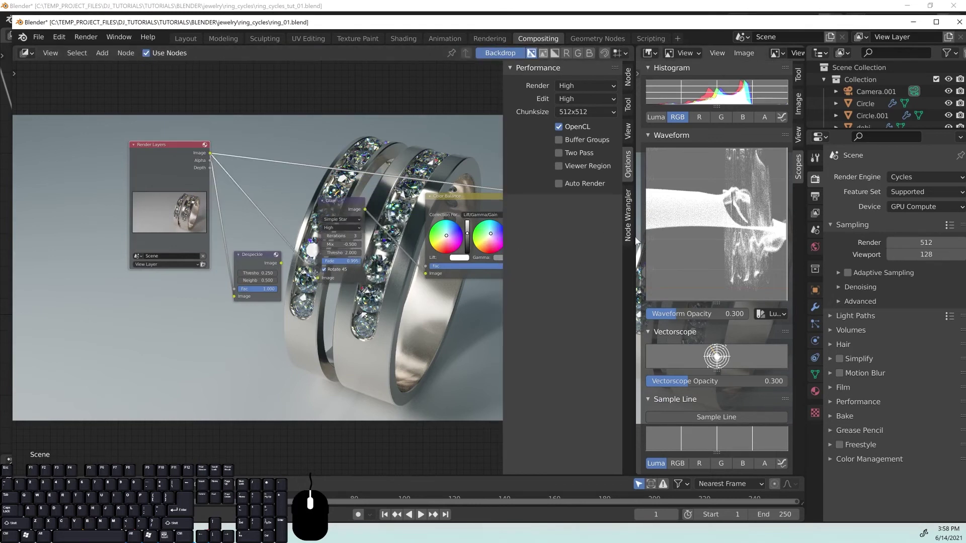
drag(636, 241, 211, 242)
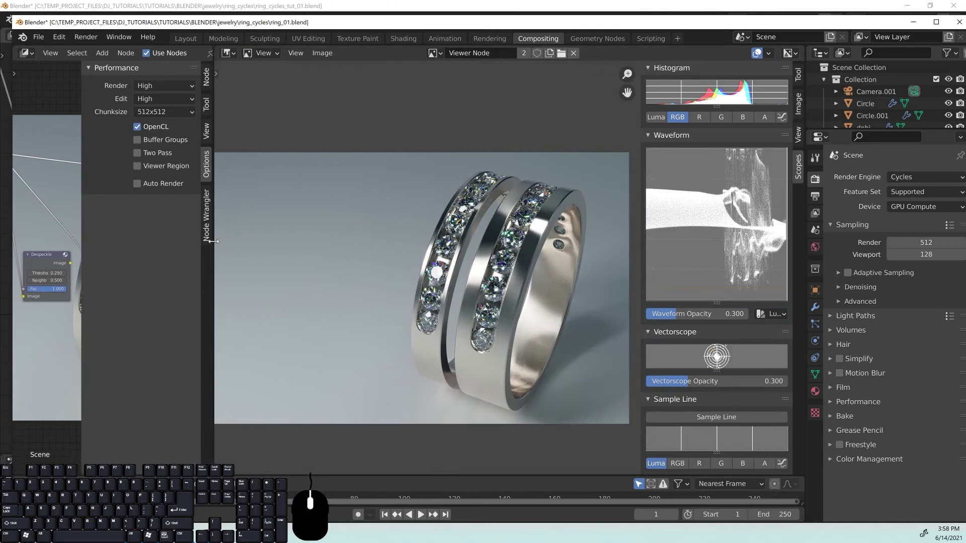
Examine the diamonds and metal bands up close in the viewer image to judge the render quality without despeckling.
scroll(514, 374, up, 6)
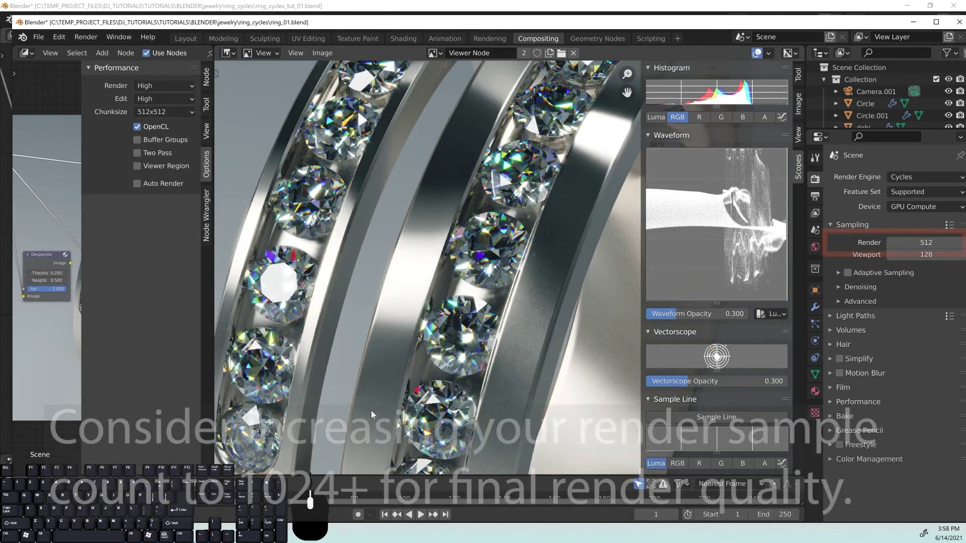
scroll(390, 289, up, 4)
scroll(402, 267, down, 5)
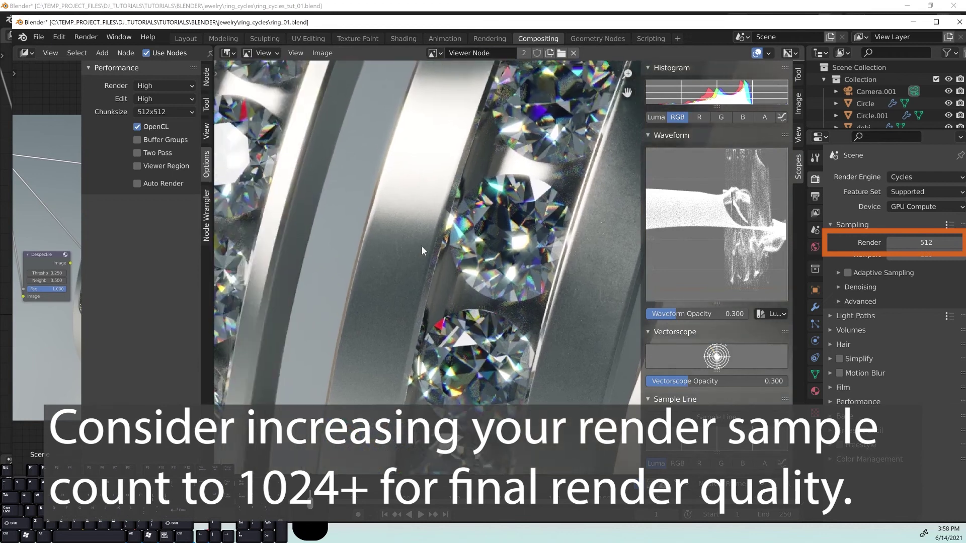
scroll(478, 246, up, 5)
scroll(492, 241, up, 2)
middle_drag(437, 236, 463, 231)
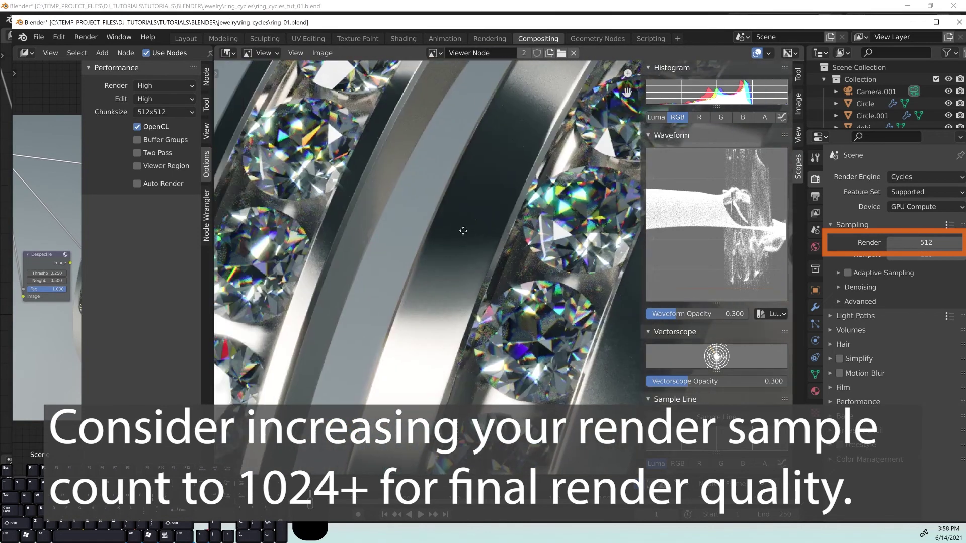
middle_drag(256, 196, 406, 171)
middle_drag(392, 256, 424, 219)
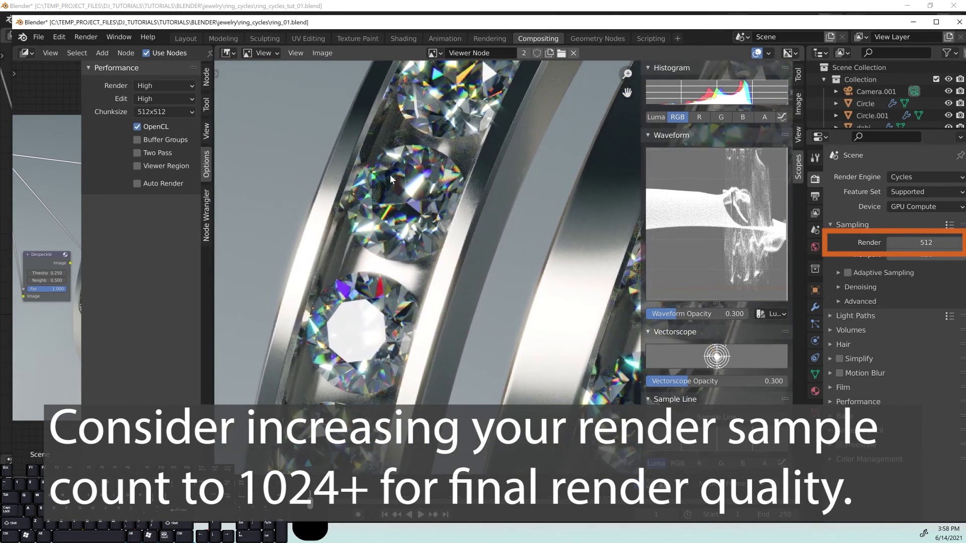
middle_drag(395, 303, 430, 225)
middle_drag(401, 315, 430, 261)
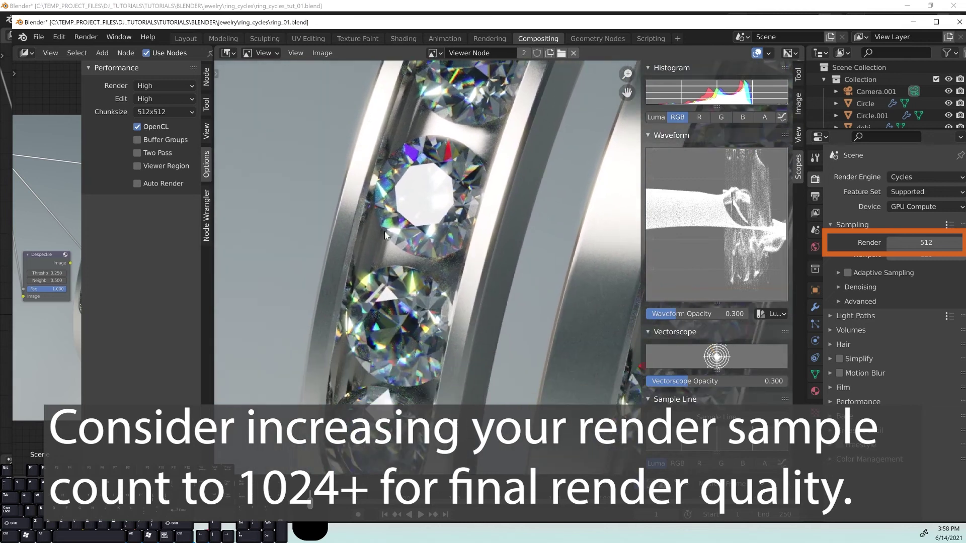
middle_drag(384, 290, 404, 193)
middle_drag(452, 248, 443, 269)
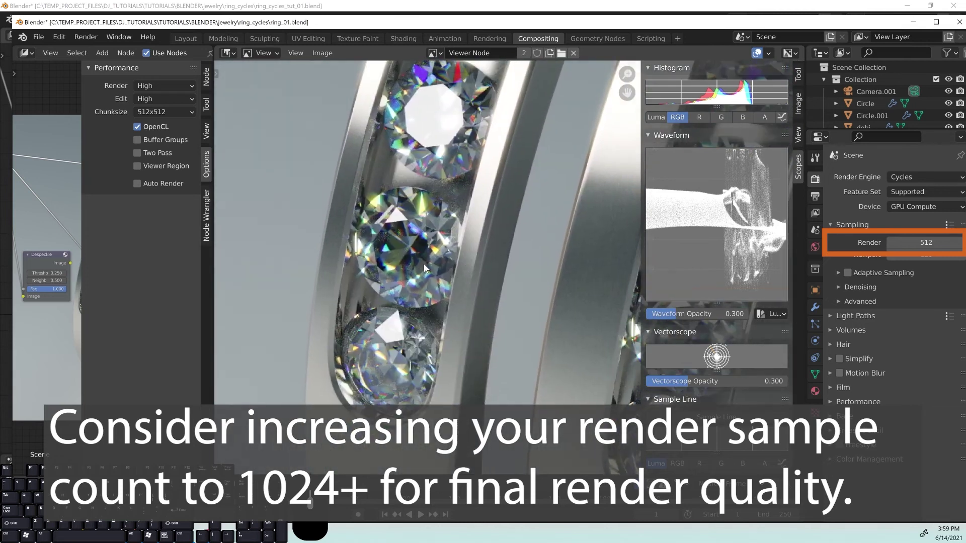
Maximize the ring_01.blend window, hide the scopes sidebar and frame the whole ring image.
mouse_move(481, 25)
mouse_down()
mouse_move(509, 20)
mouse_move(483, 31)
mouse_up()
click(938, 29)
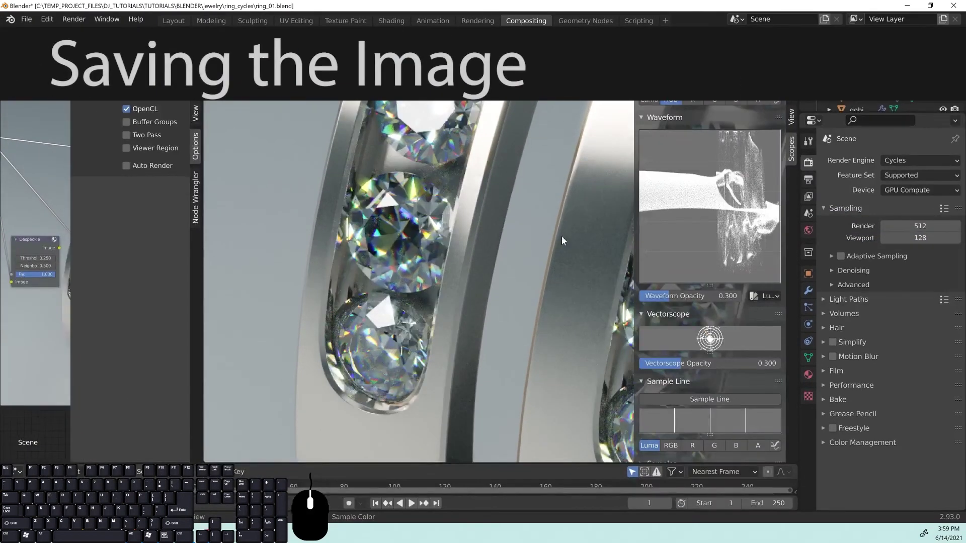
scroll(562, 240, down, 4)
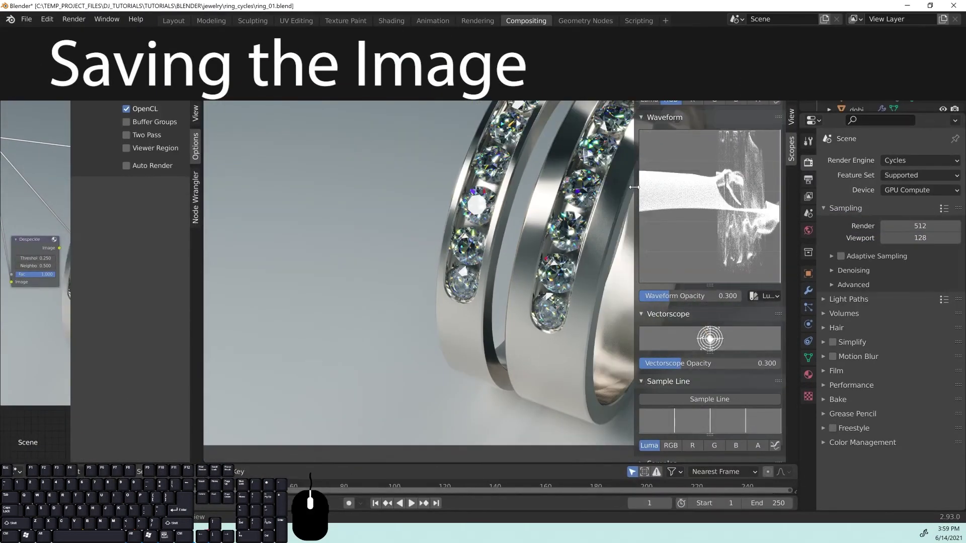
drag(634, 187, 769, 209)
scroll(606, 207, down, 3)
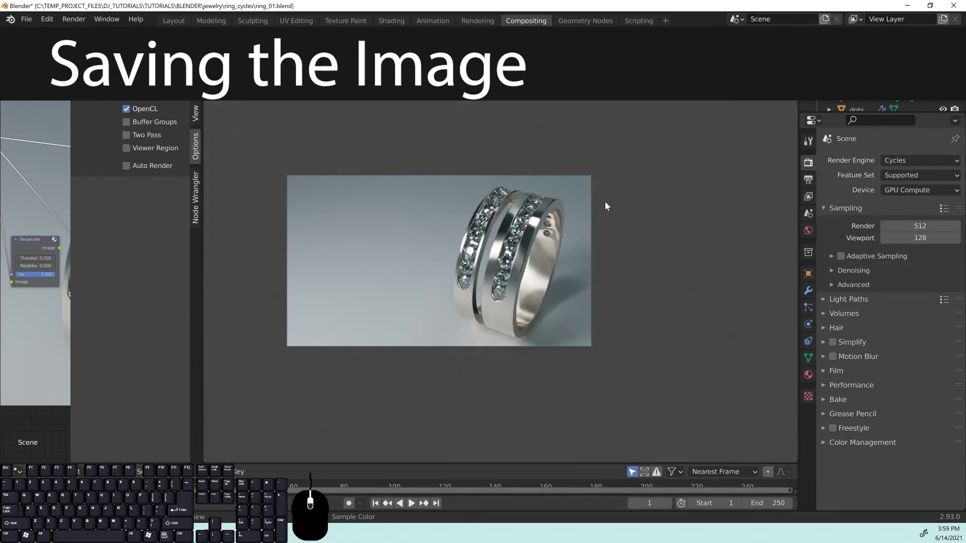
scroll(605, 206, up, 2)
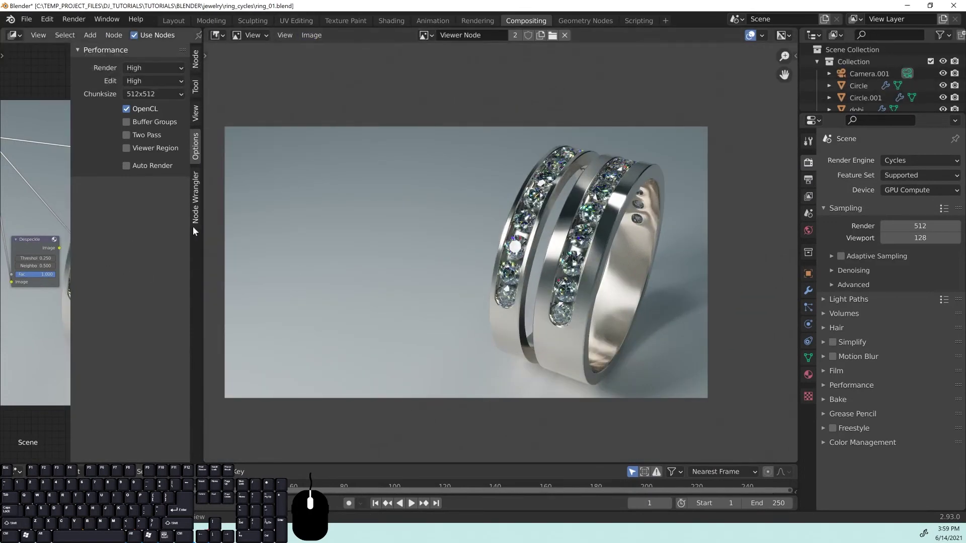
Hide the node editor's sidebar and move the Viewer and Composite nodes closer to the Color Balance node.
key(n)
middle_drag(124, 285, 75, 285)
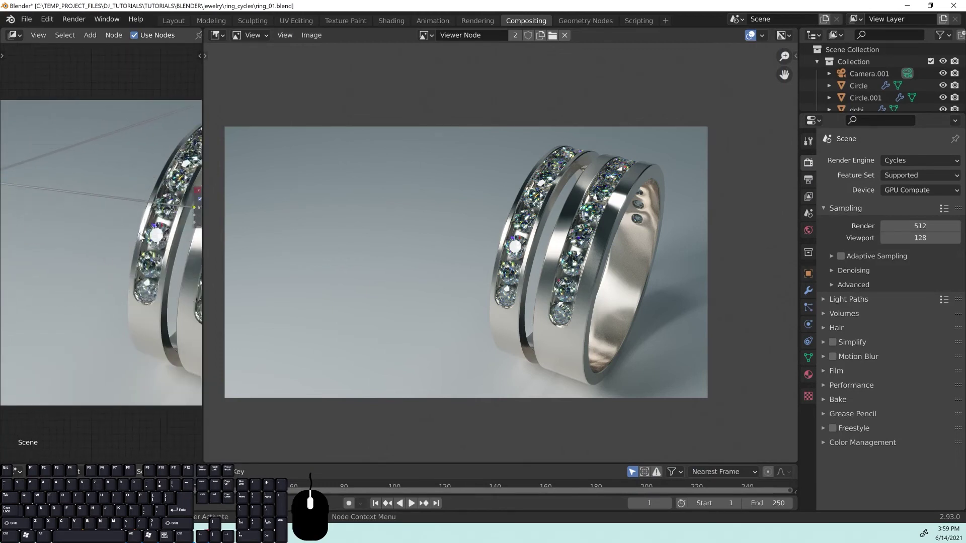
scroll(140, 236, down, 10)
middle_drag(149, 207, 102, 211)
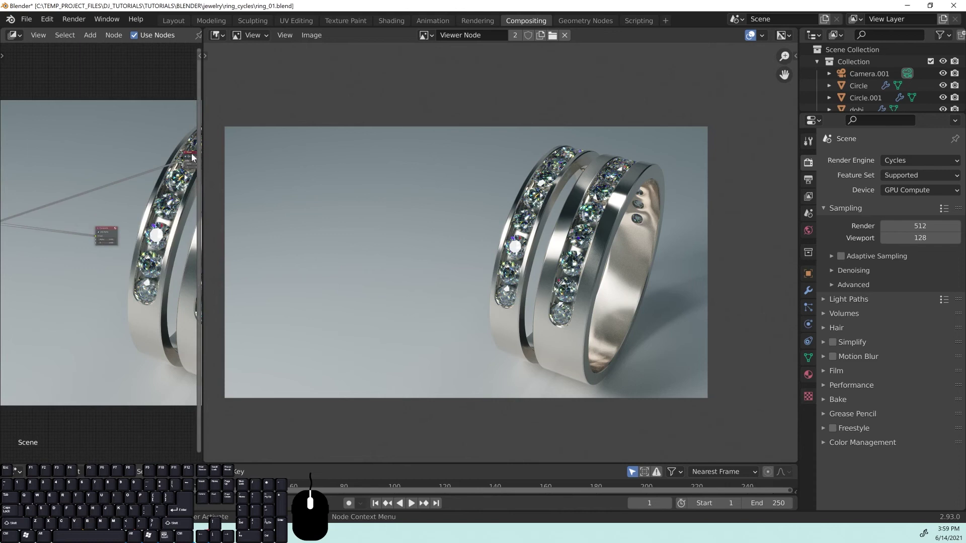
drag(191, 157, 61, 189)
middle_drag(97, 229, 193, 199)
drag(193, 200, 144, 216)
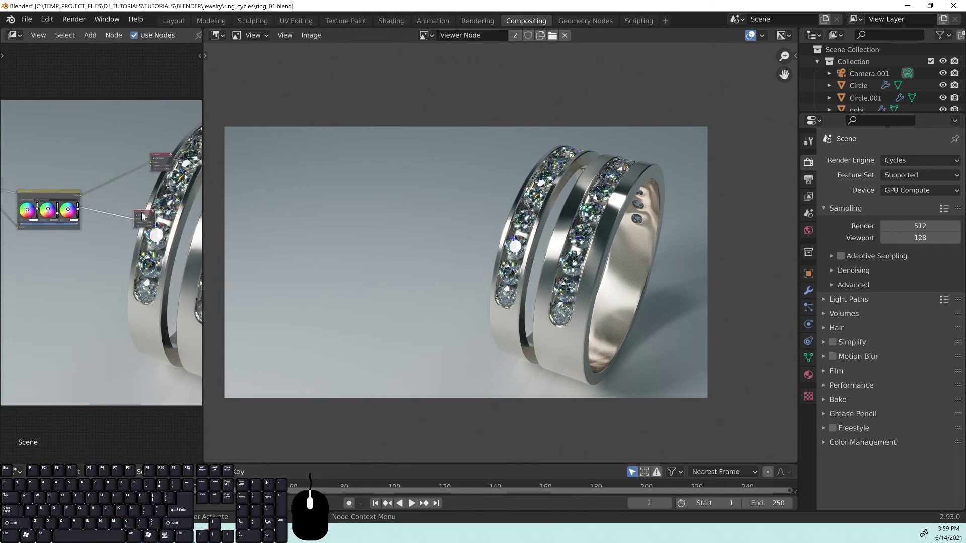
Display the Render Result in the image editor and connect the Color Balance image output to the Composite node.
click(425, 35)
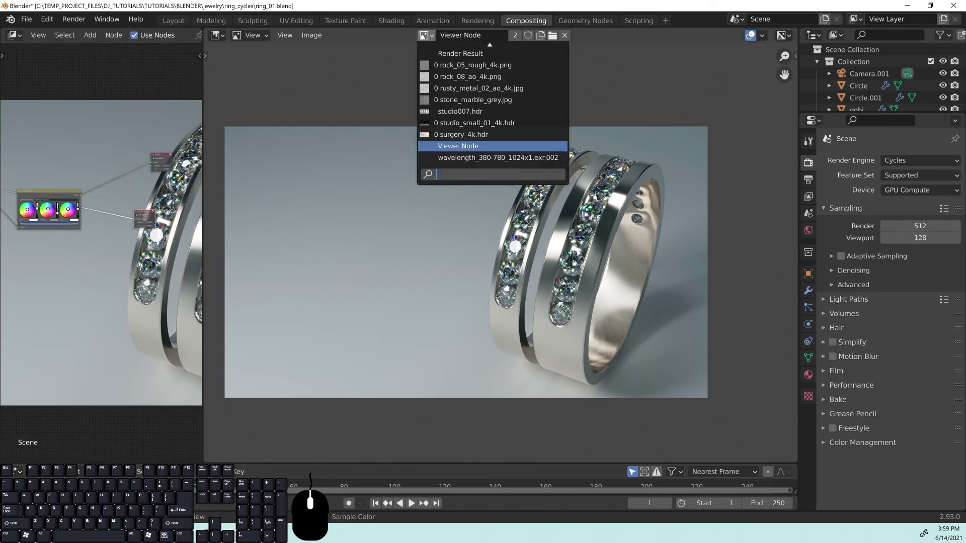
click(473, 54)
scroll(96, 241, up, 3)
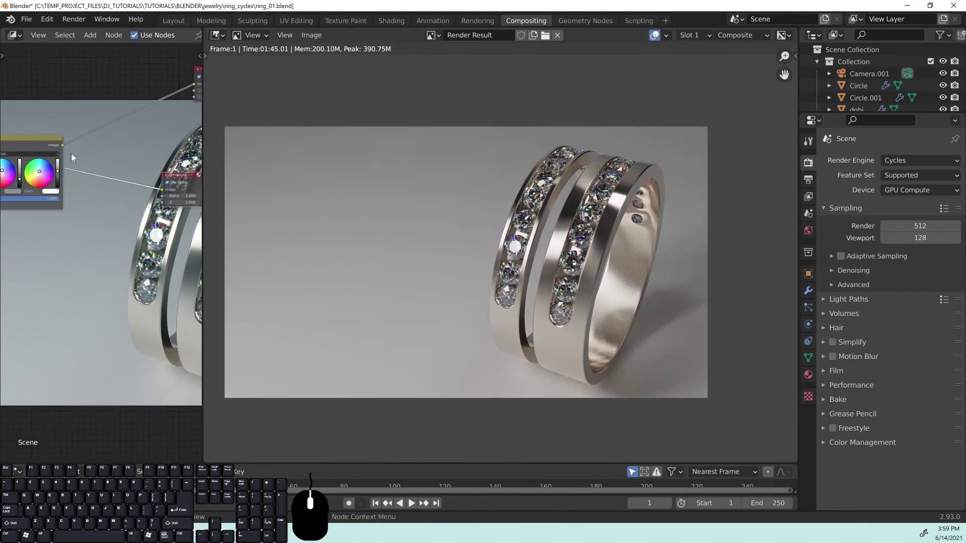
drag(63, 145, 163, 190)
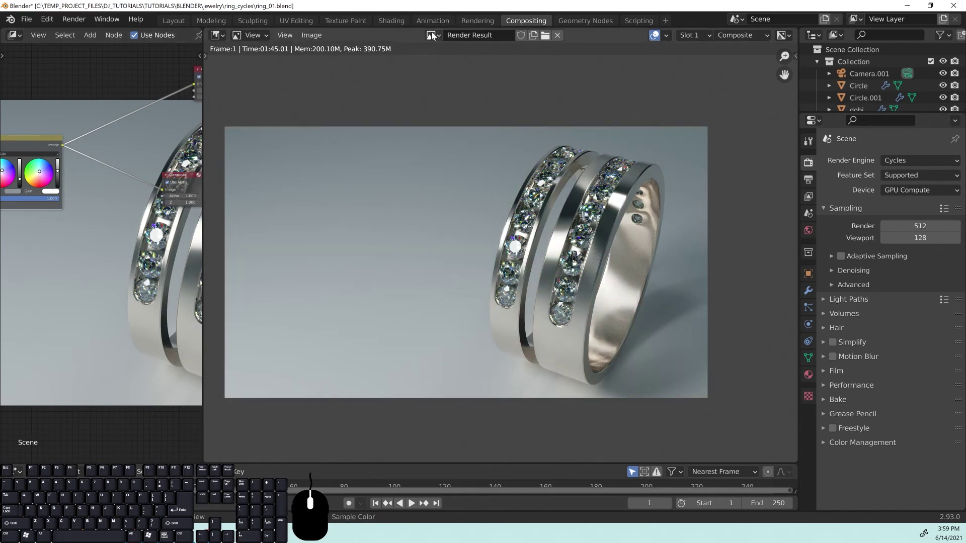
Reposition the Viewer node above the Composite node so both output nodes are in view.
scroll(161, 137, up, 3)
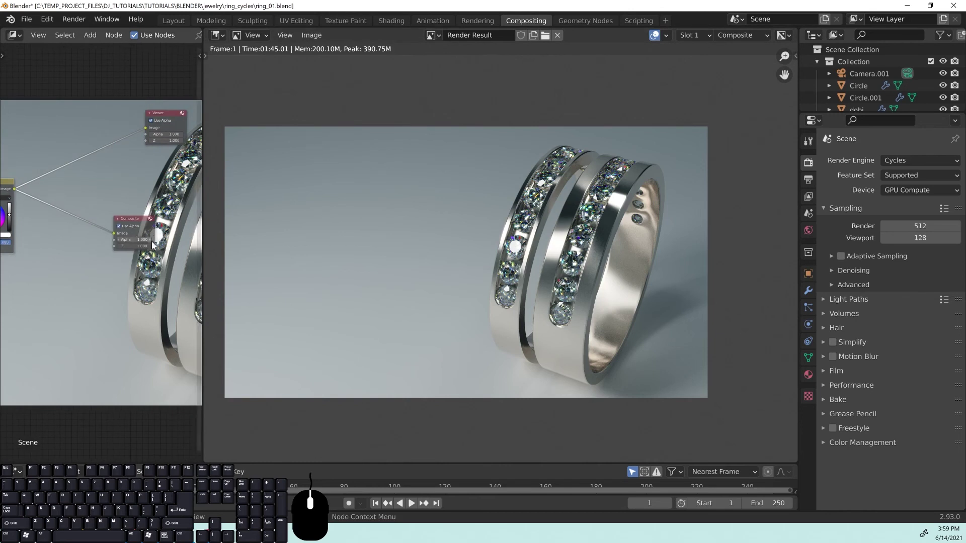
drag(154, 190, 110, 204)
middle_drag(148, 129, 73, 233)
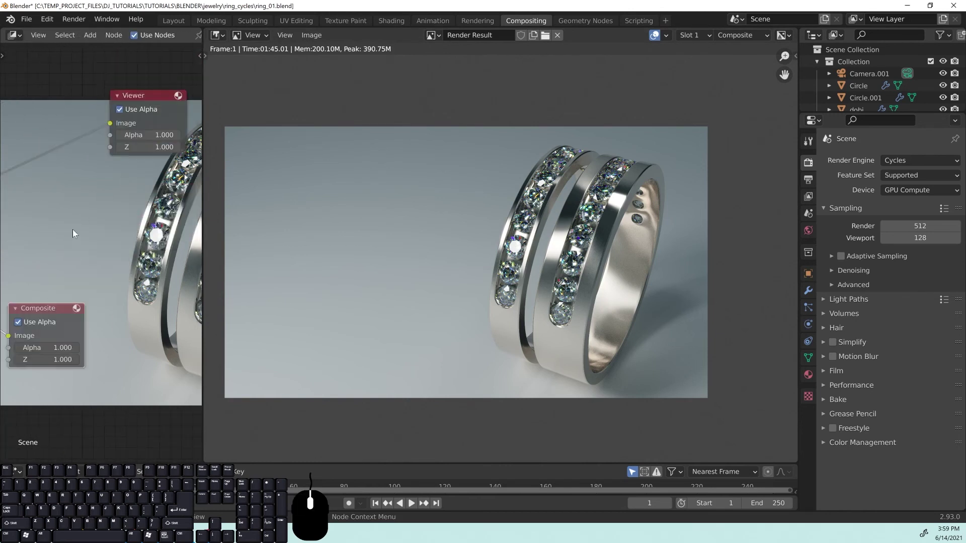
drag(132, 96, 115, 106)
Save the render result as an 8-bit RGBA PNG named cycles_ring_1.png with 0% compression.
click(316, 37)
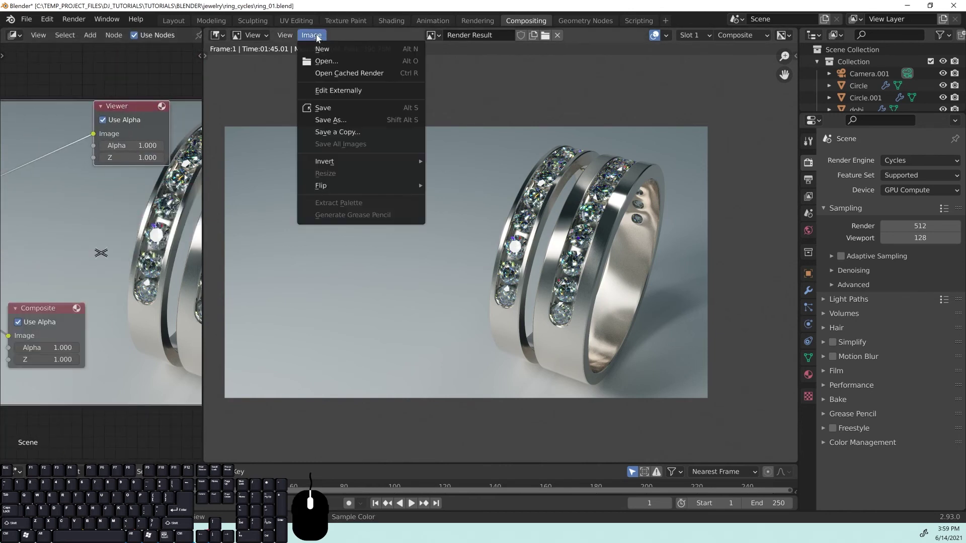
click(346, 116)
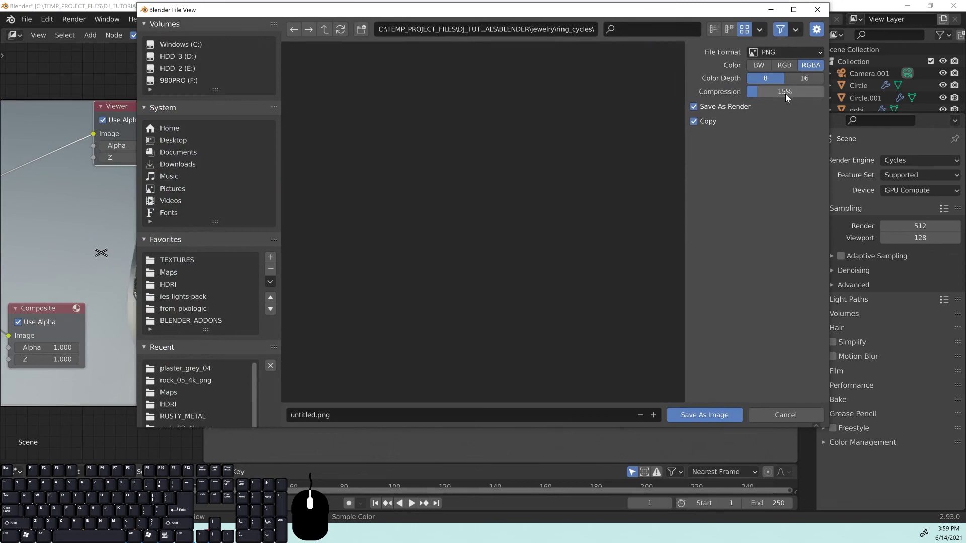
drag(786, 93, 744, 92)
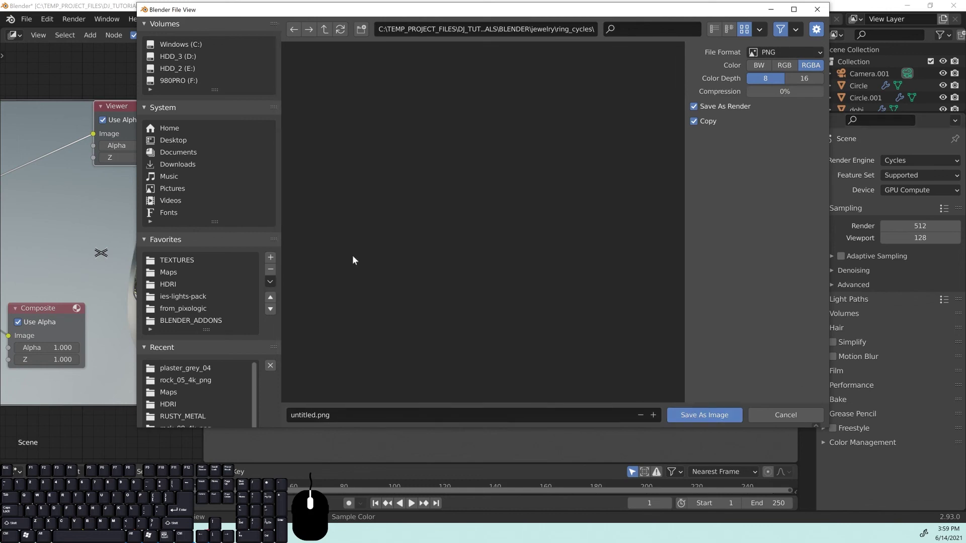
click(319, 416)
drag(315, 416, 290, 415)
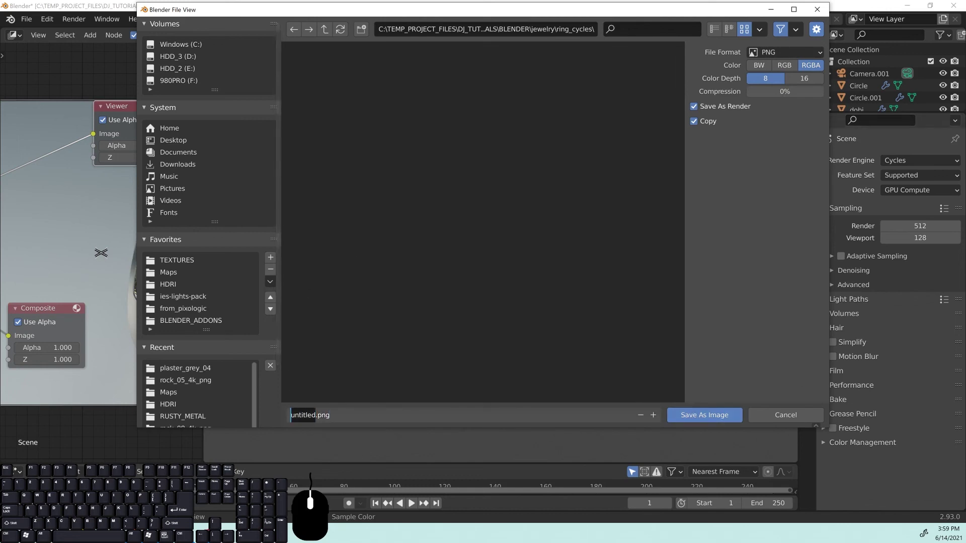
text(cycles_ring_1)
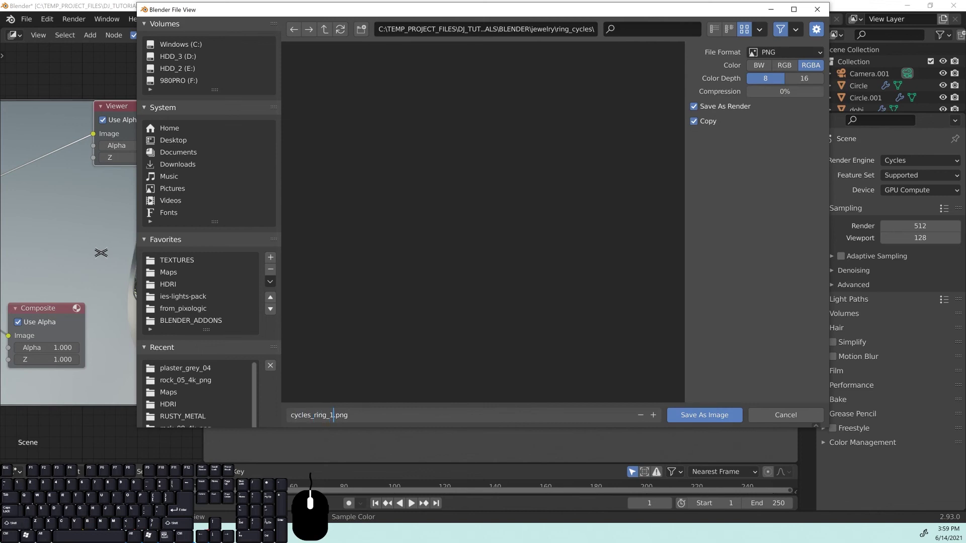
click(475, 337)
click(699, 415)
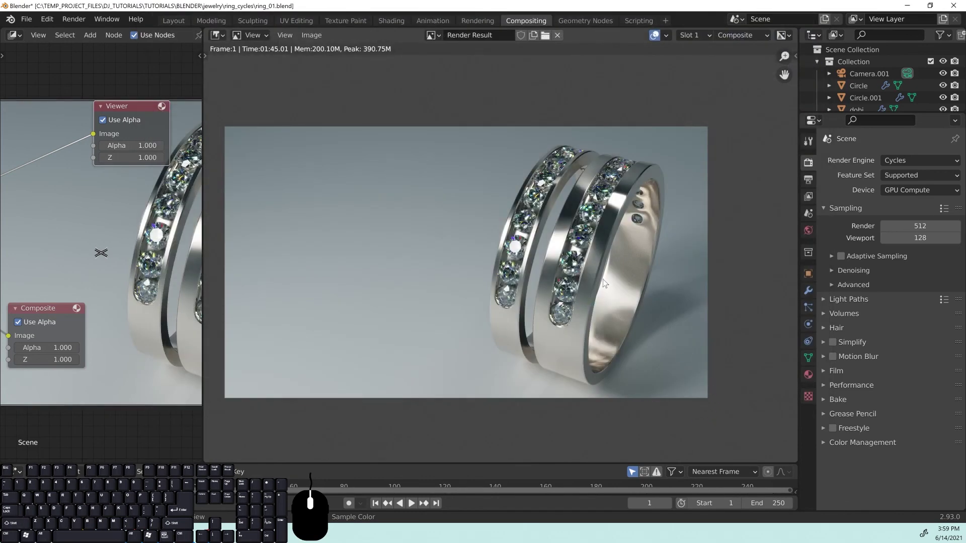